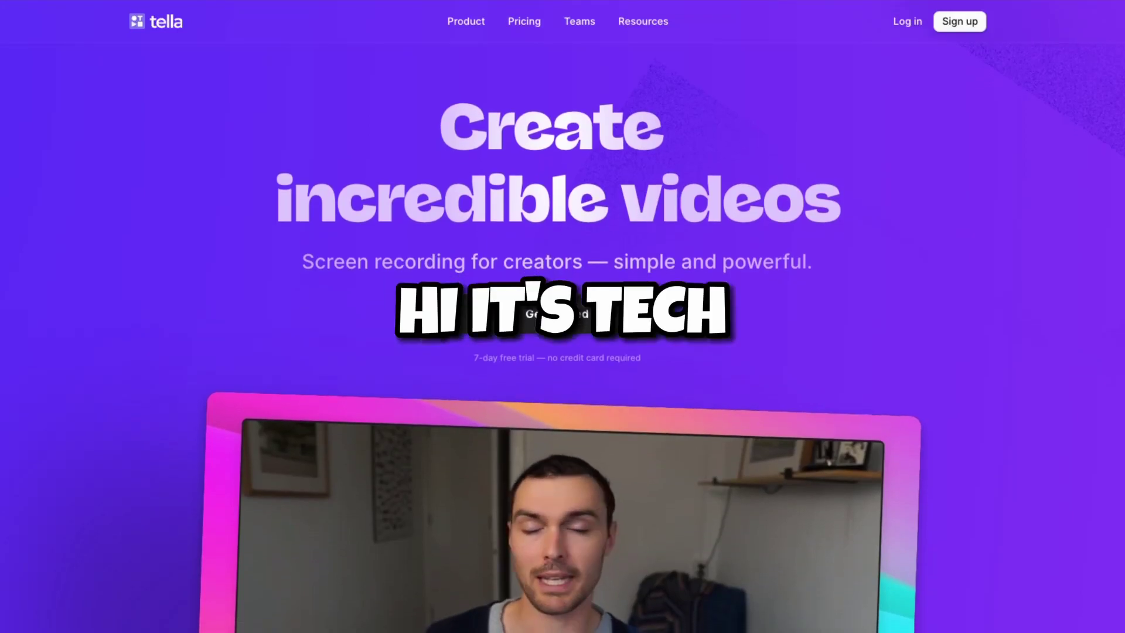
Step: Scroll the tella.tv landing page and highlight the Personal plan's Unlimited videos perk under Pricing
scroll(562, 316, "down", 2)
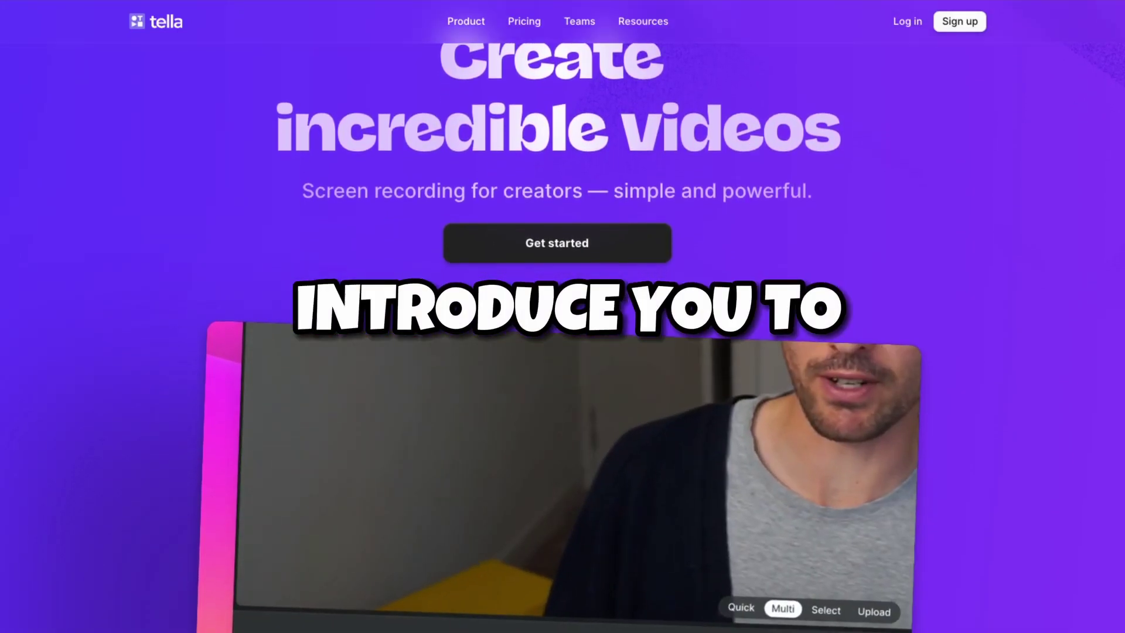
scroll(562, 316, "down", 2)
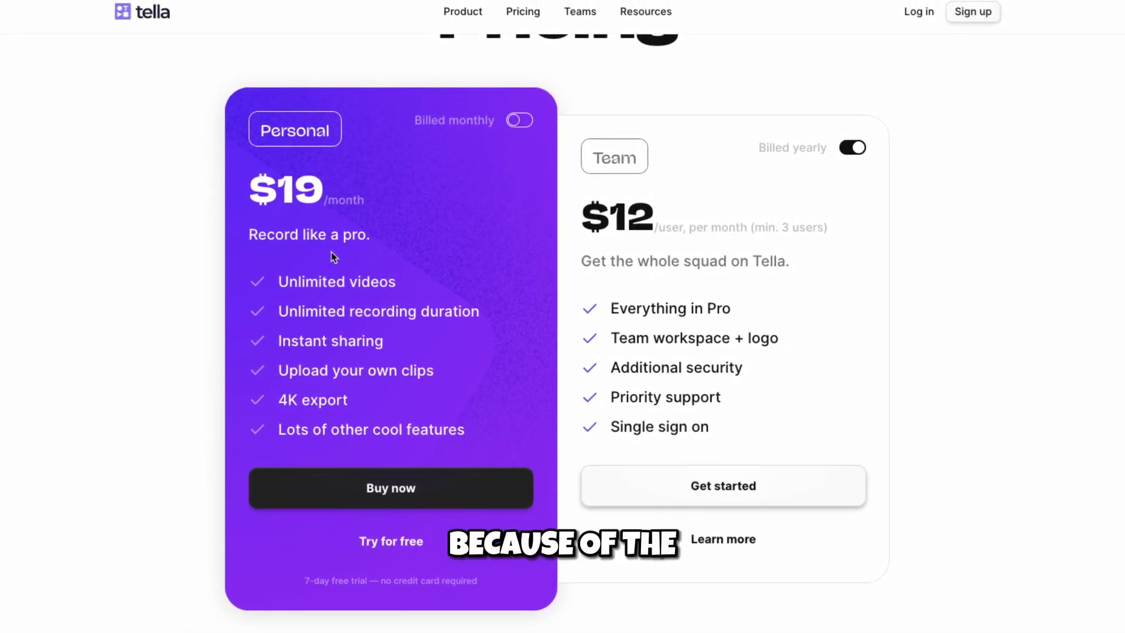
left_click_drag(278, 282, 398, 280)
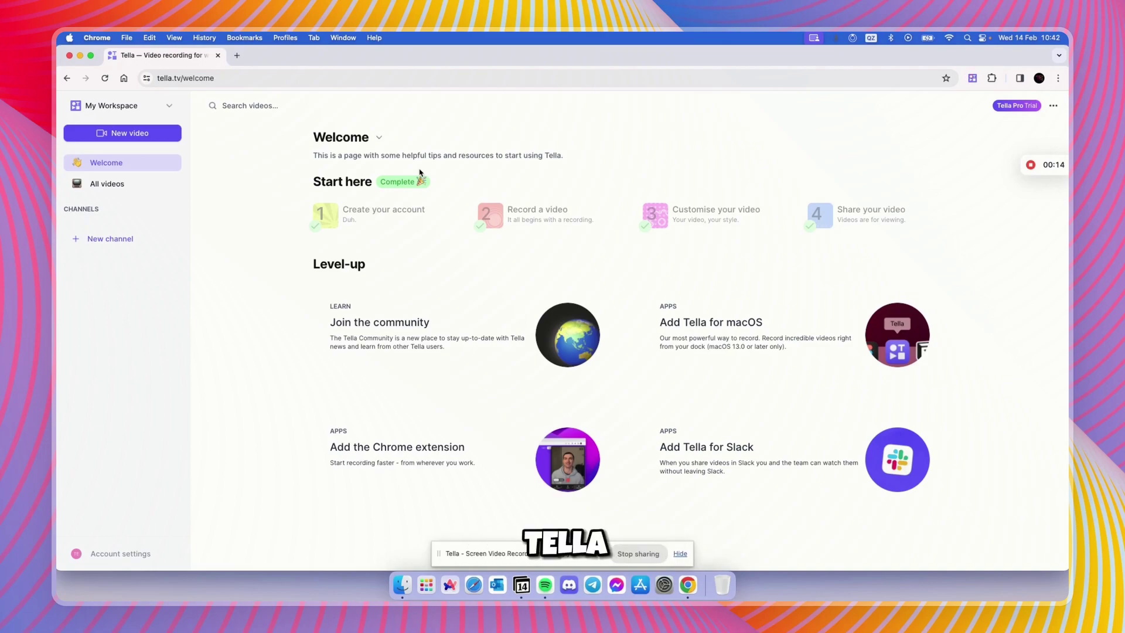
Step: Start a new video, check the microphone list, and bring up the screen-share dialog
left_click(130, 135)
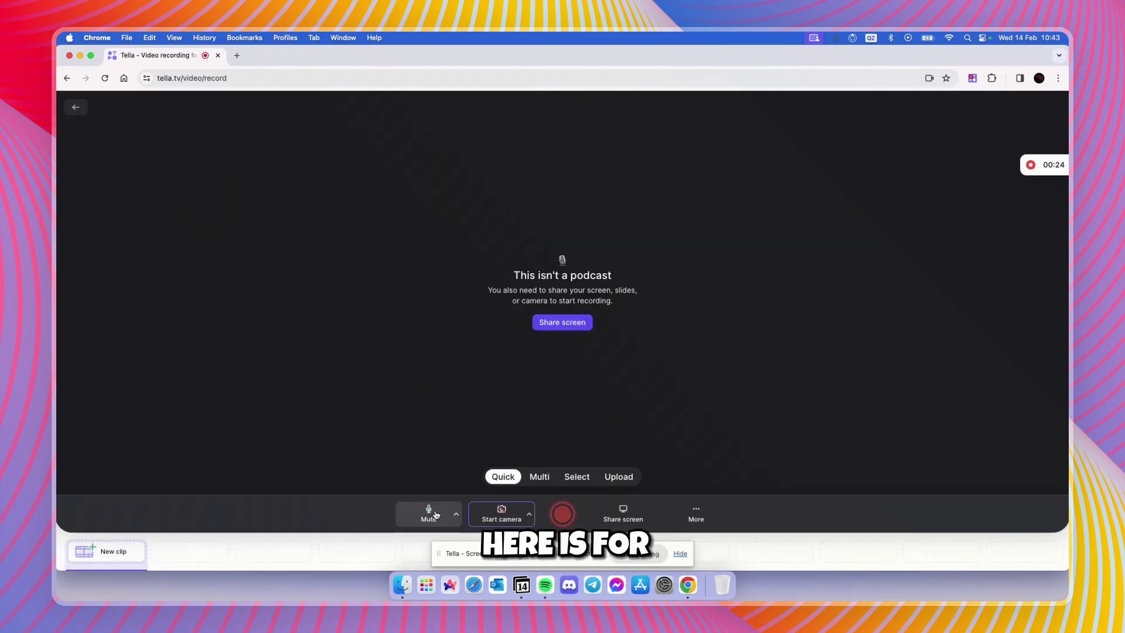
left_click(456, 515)
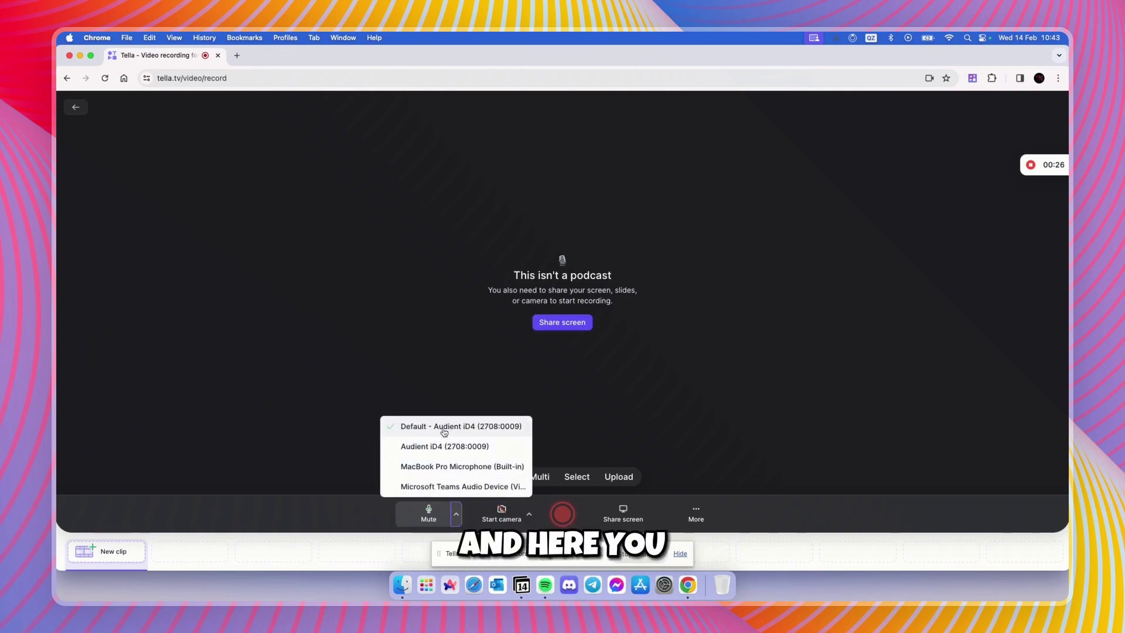
left_click(458, 516)
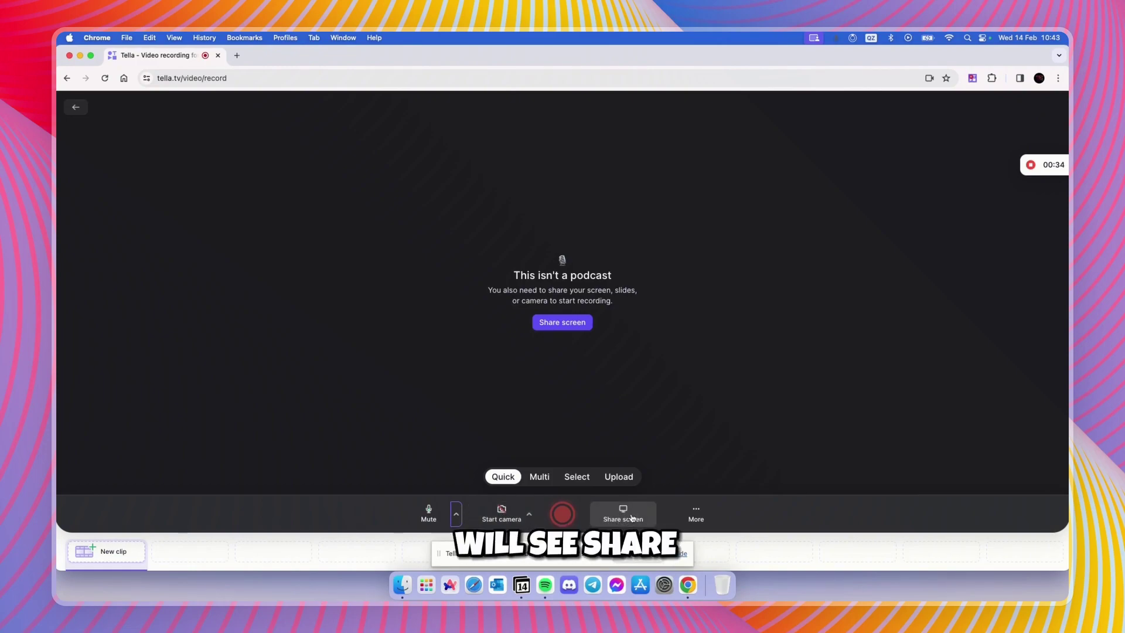
left_click(630, 517)
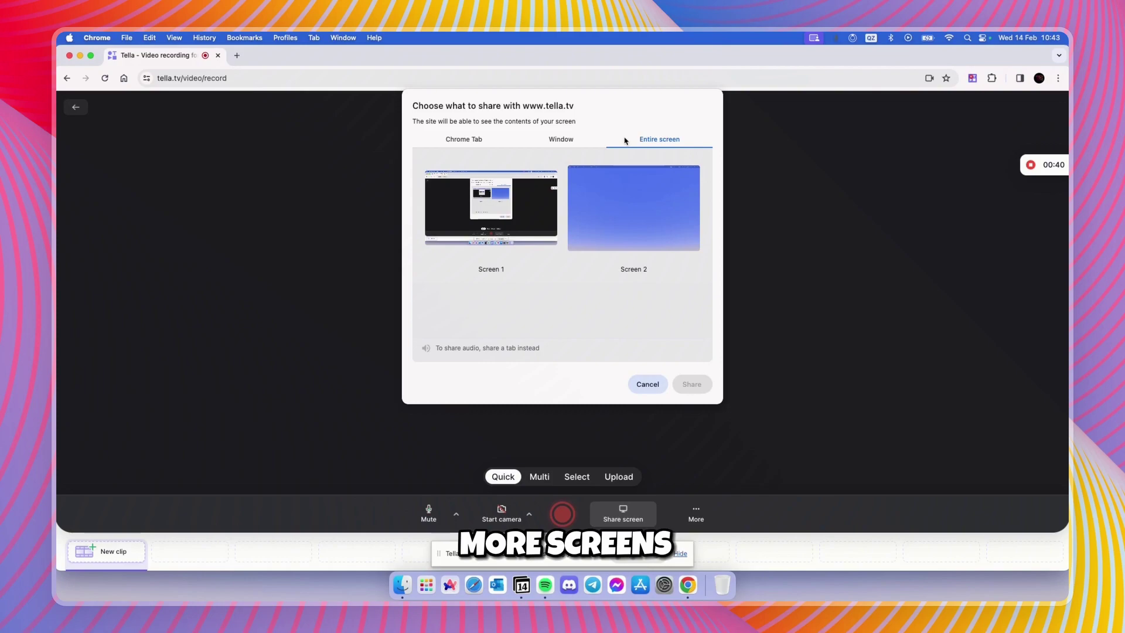
Step: After viewing the Window and Chrome Tab options, share the entire Screen 1
left_click(560, 143)
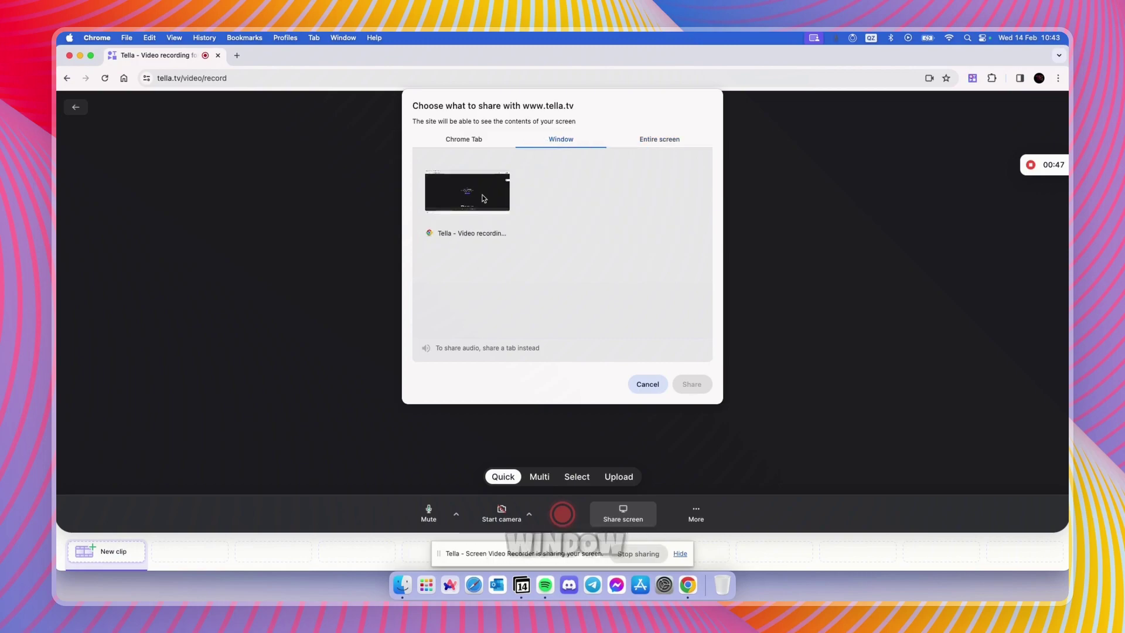
left_click(469, 142)
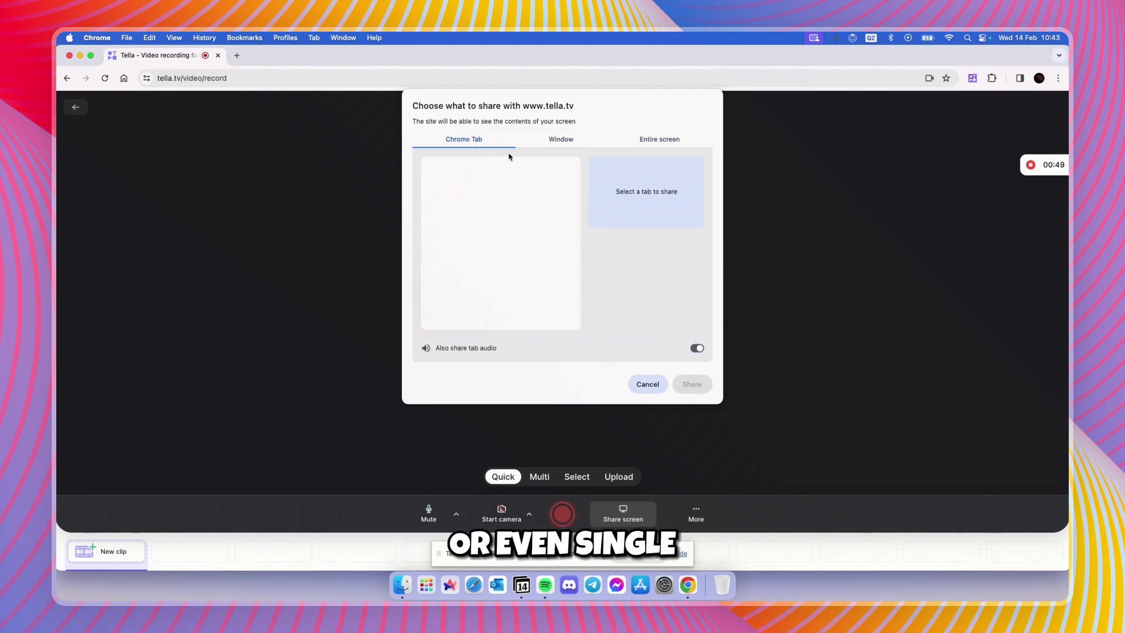
left_click(659, 141)
left_click(515, 222)
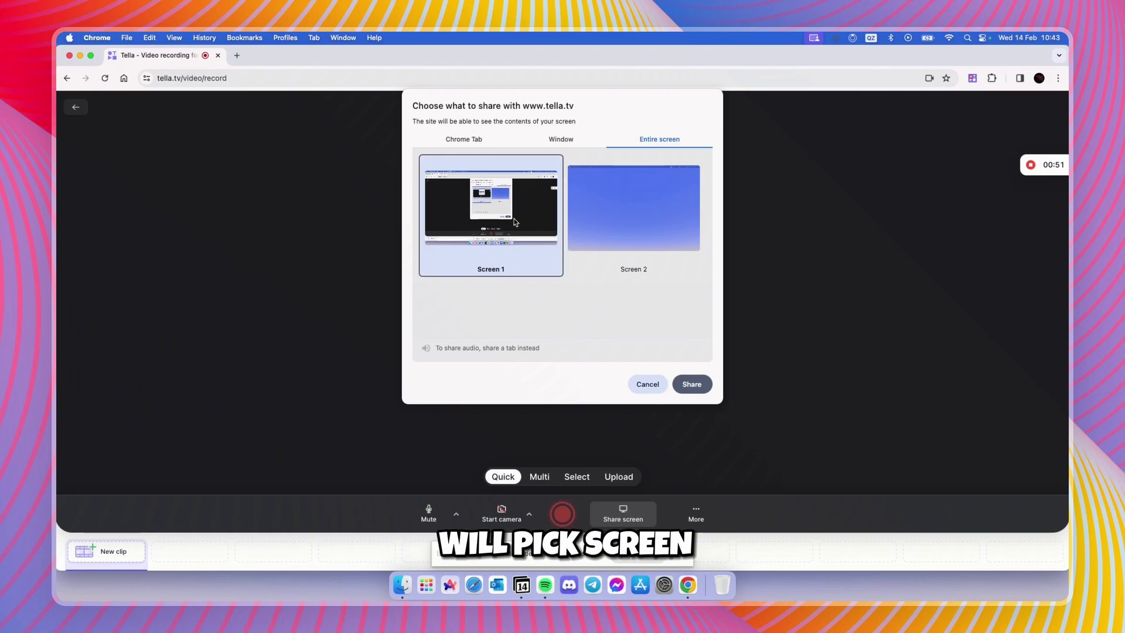
left_click(692, 384)
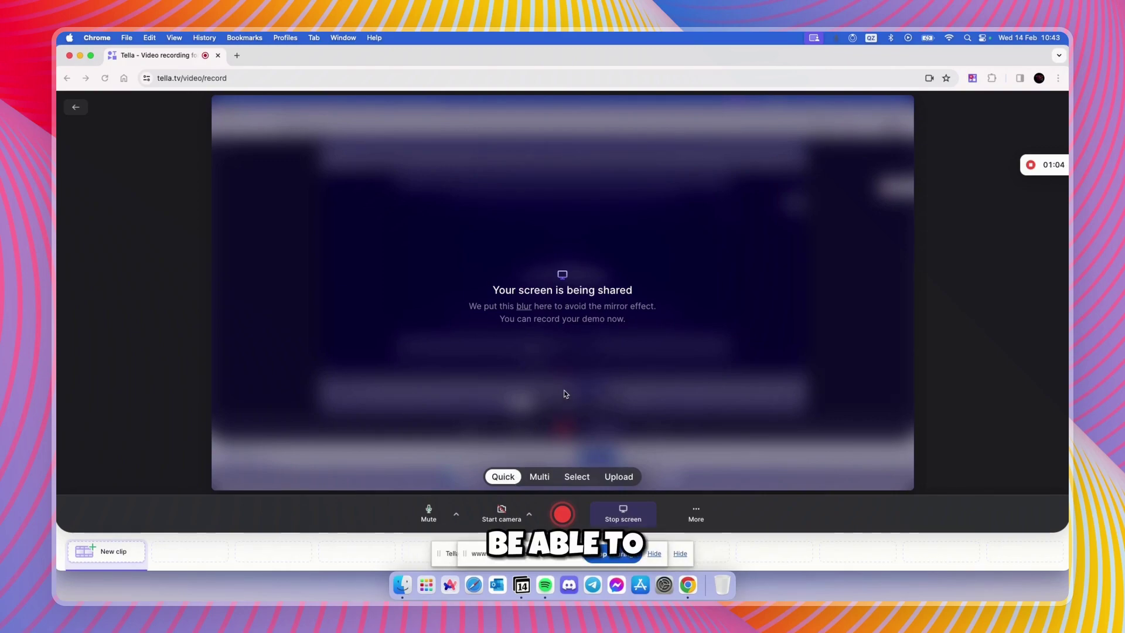
Step: Cycle through Multi, Select and Upload (mp4 only) modes, then settle back on Quick
left_click(539, 477)
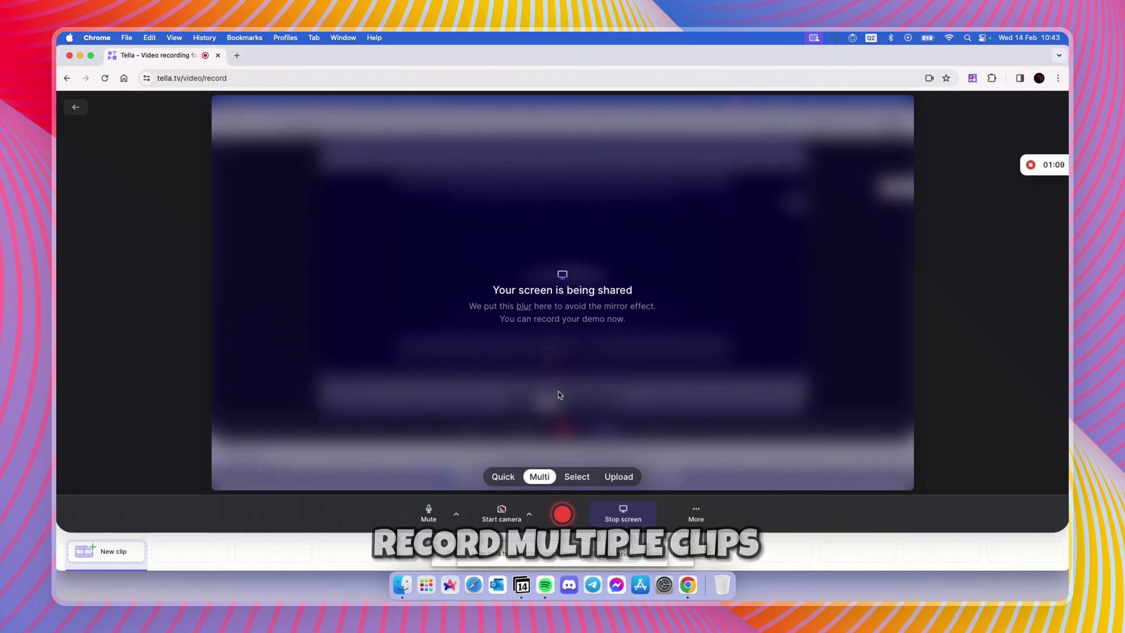
left_click(573, 478)
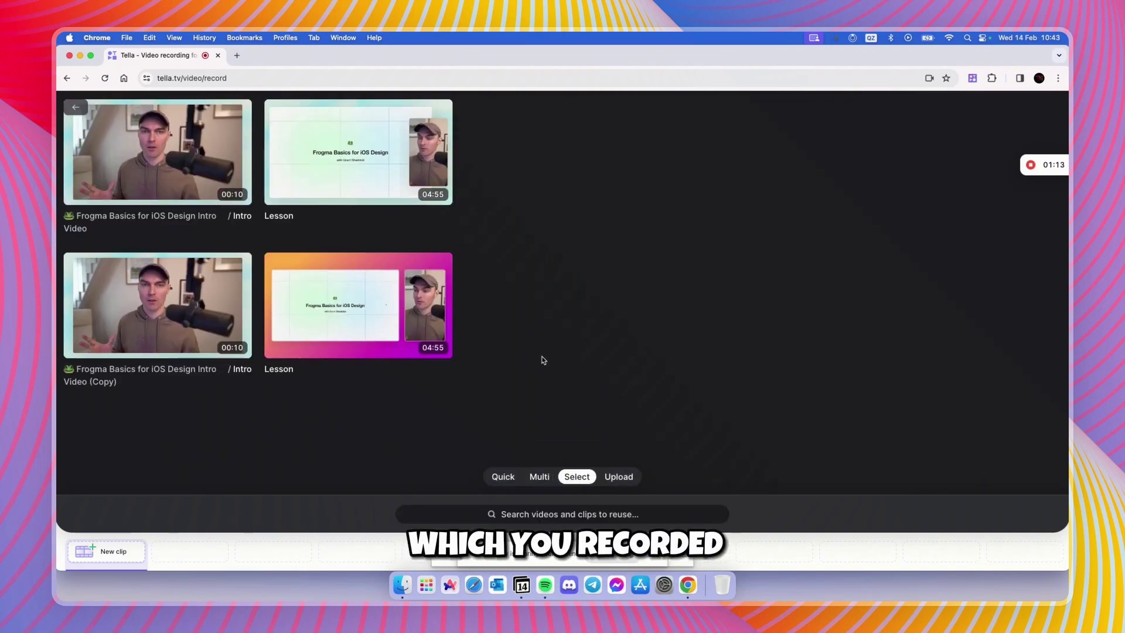
left_click(618, 476)
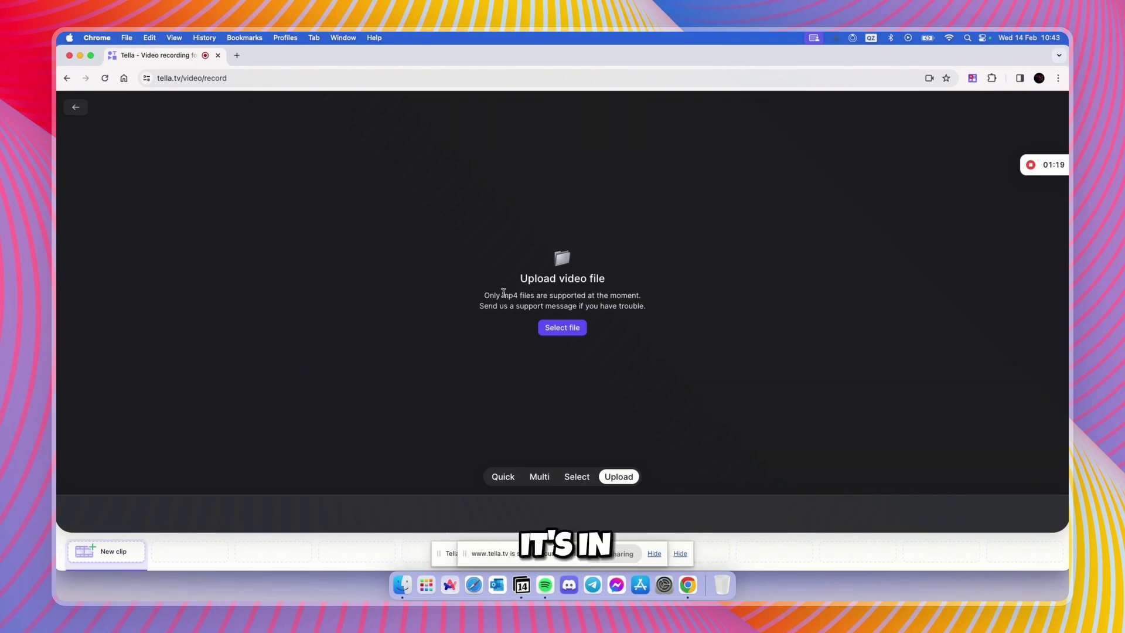
left_click_drag(503, 294, 516, 295)
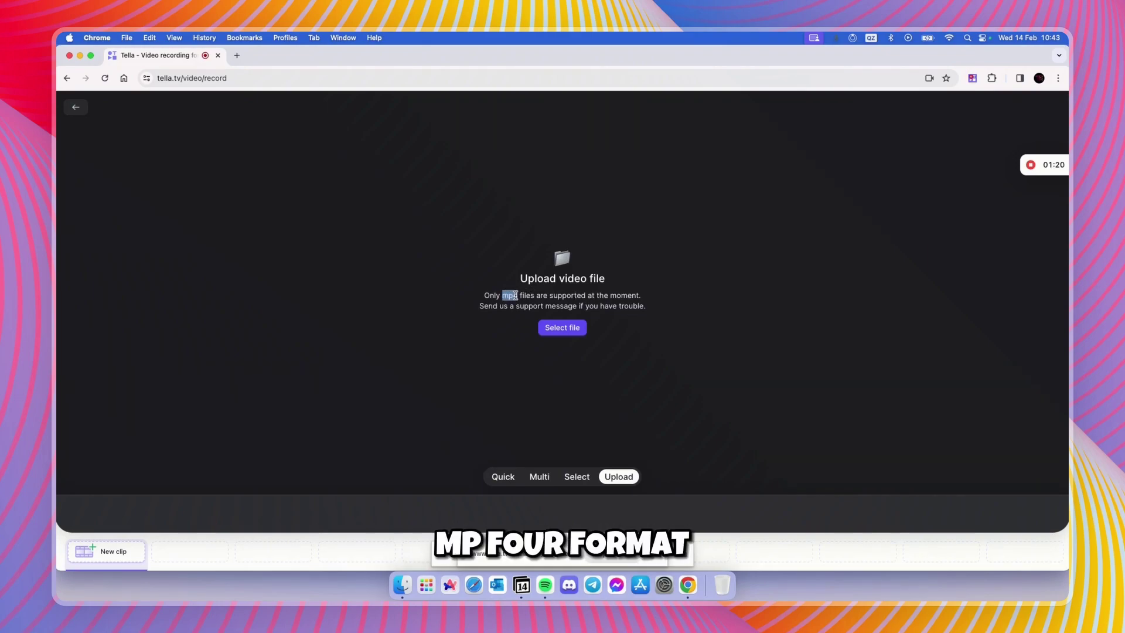
left_click(576, 476)
left_click(539, 476)
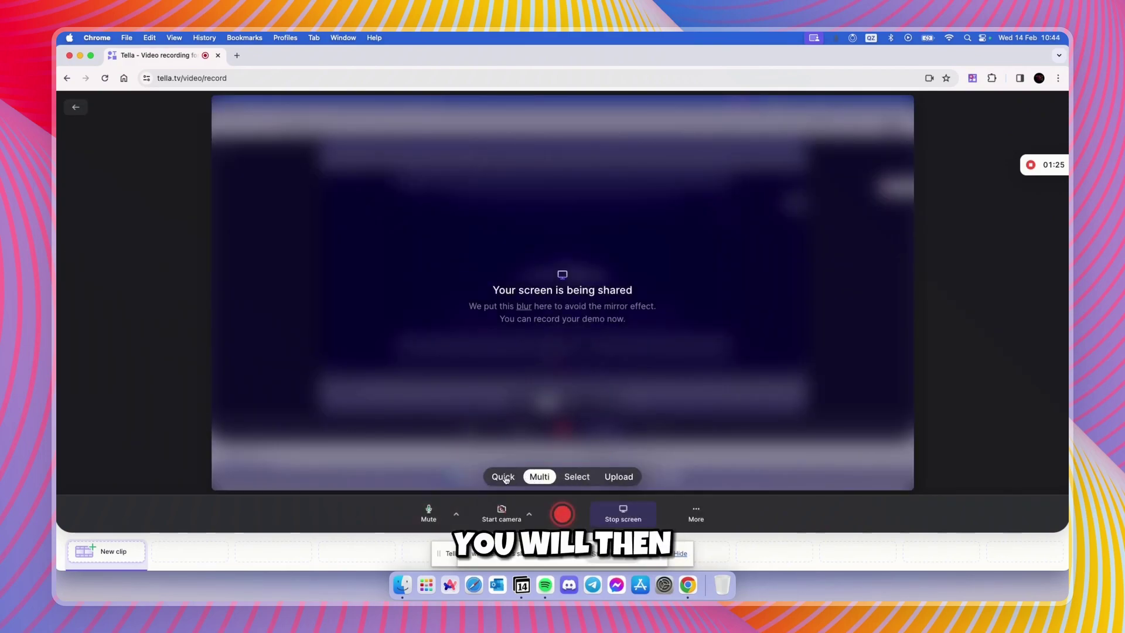
left_click(505, 476)
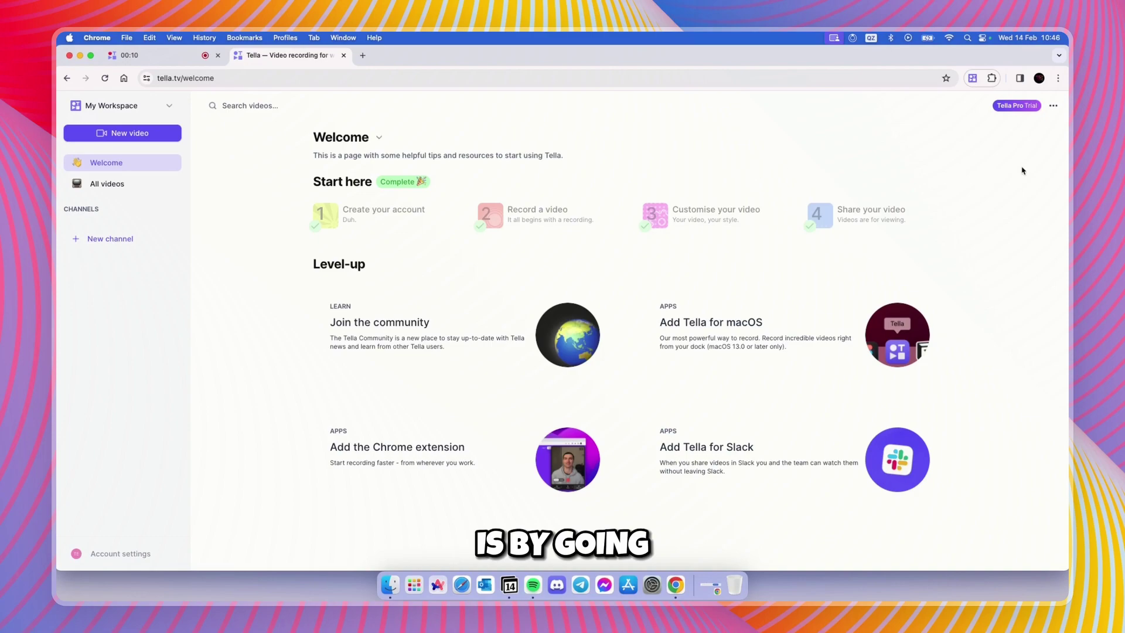
Step: Go to the Tella Chrome extension's Web Store page via Install Chrome extension
left_click(1052, 106)
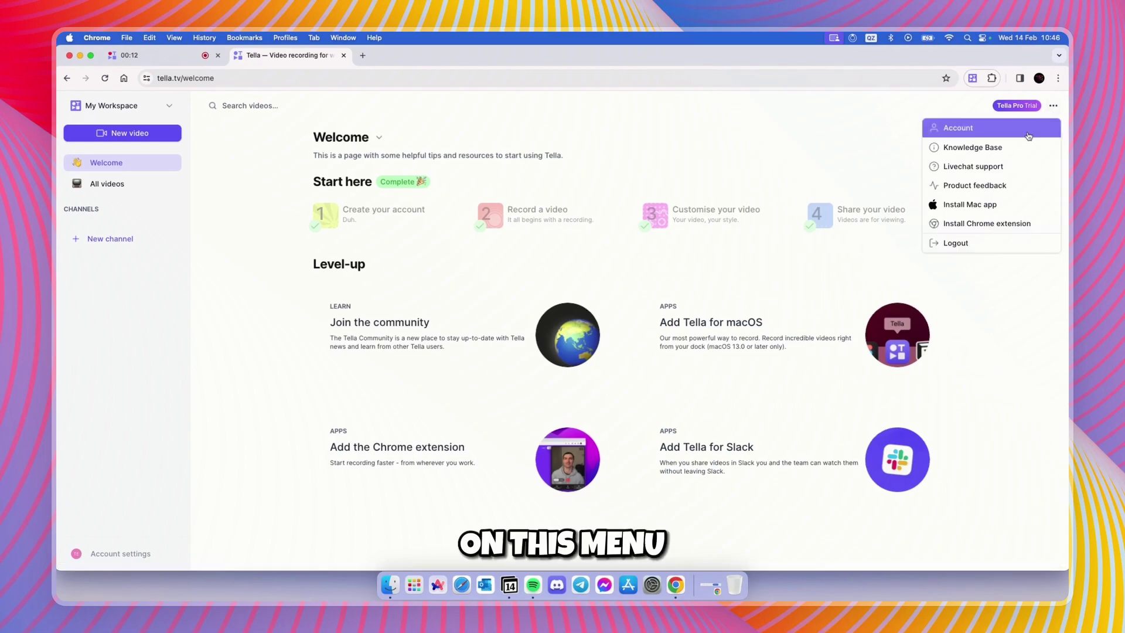
left_click(985, 226)
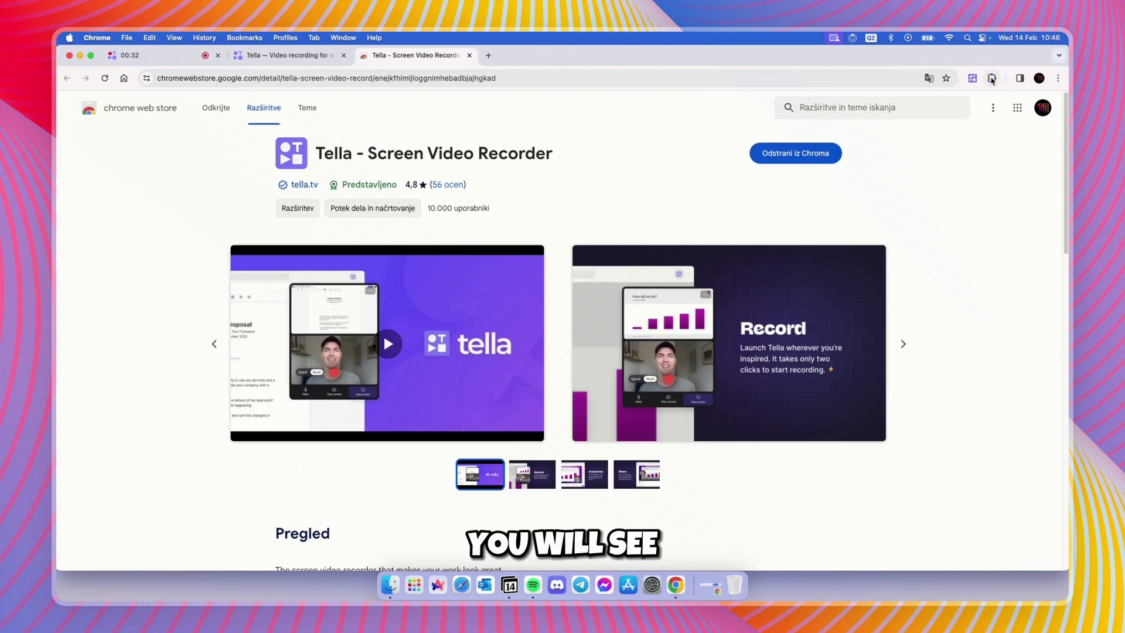
Step: Pin Tella - Screen Video Recorder to the Chrome toolbar from the Extensions menu
left_click(992, 78)
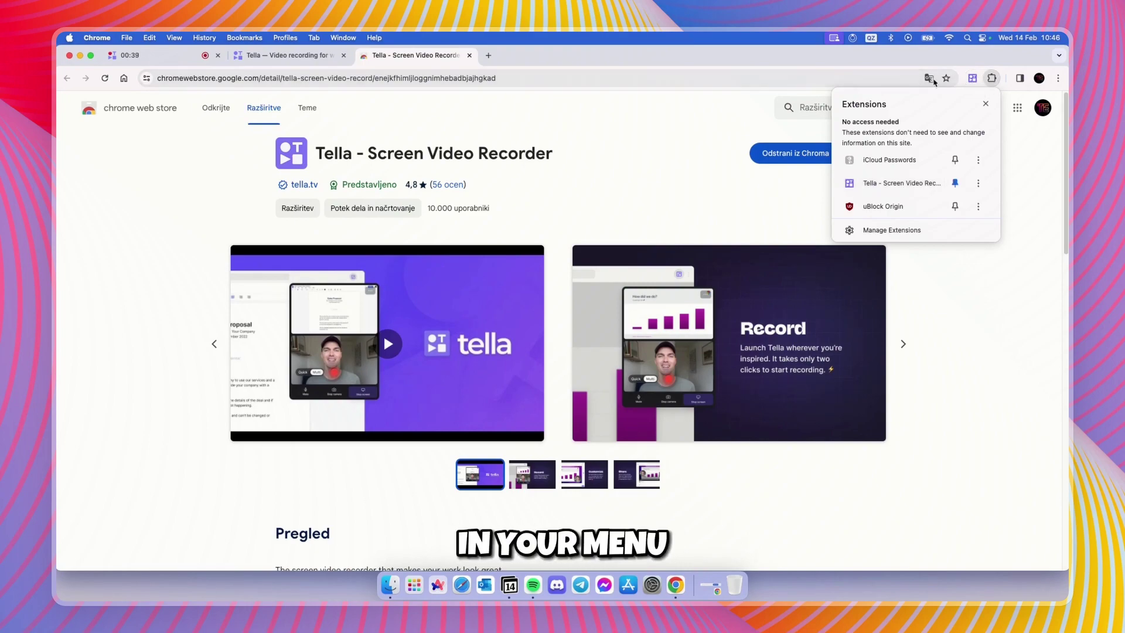
left_click(972, 66)
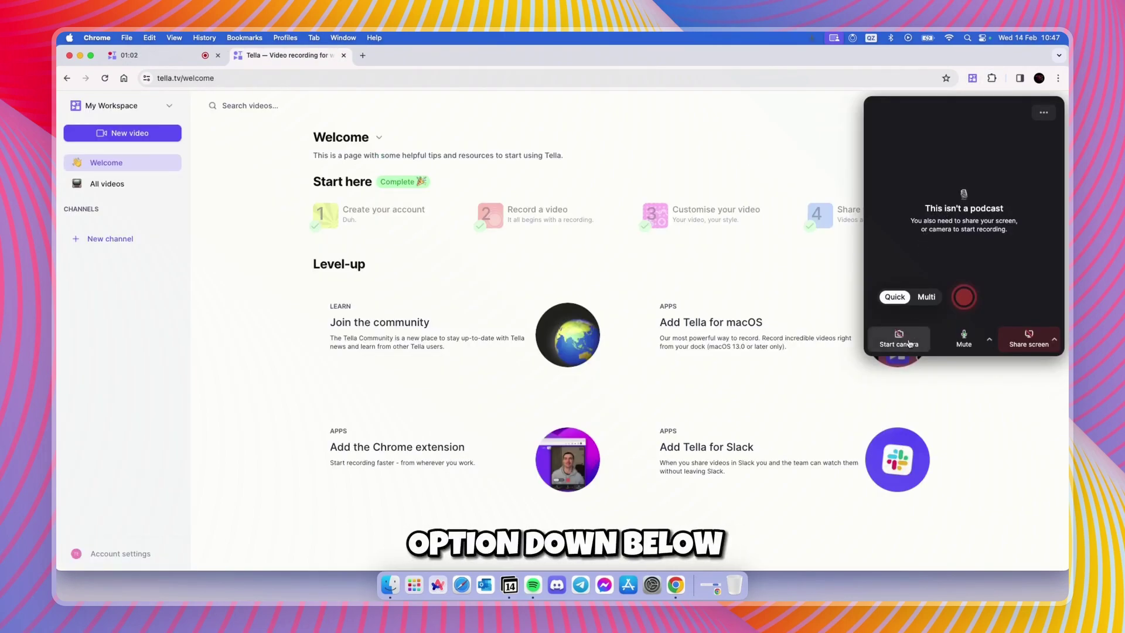
Step: In the extension recorder, check the microphones and share the entire Screen 1
left_click(986, 338)
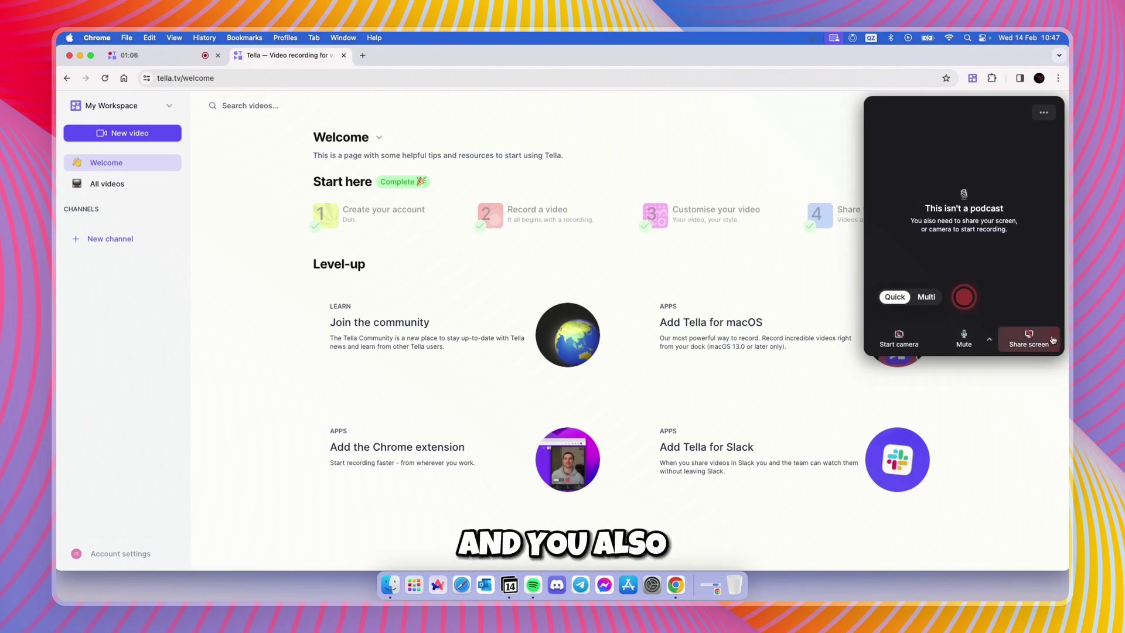
left_click(1025, 337)
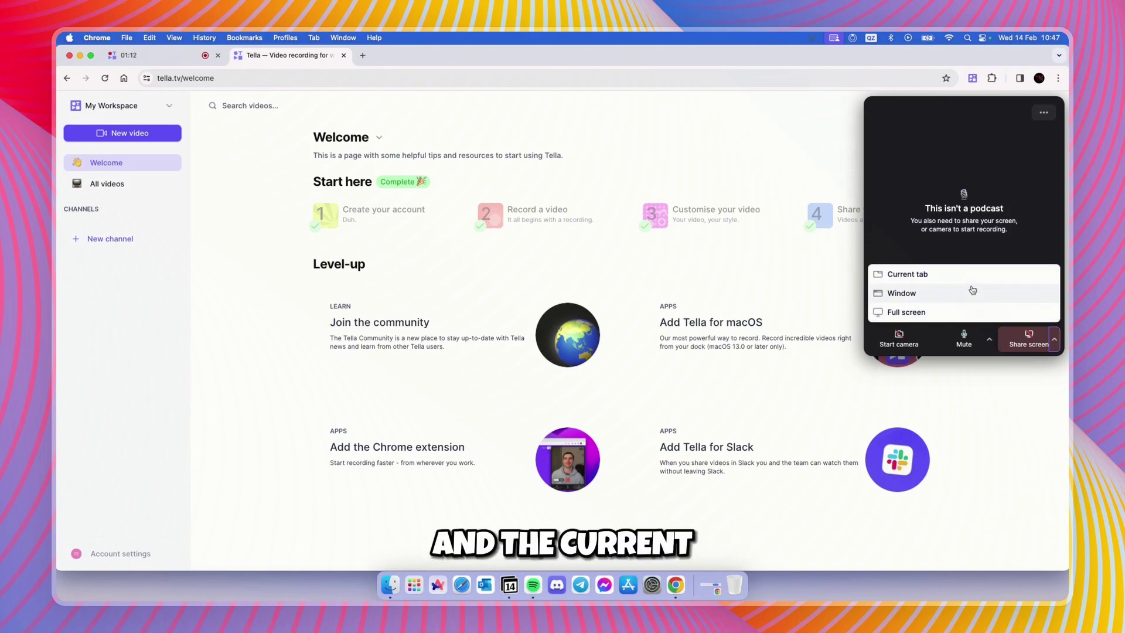
left_click(961, 312)
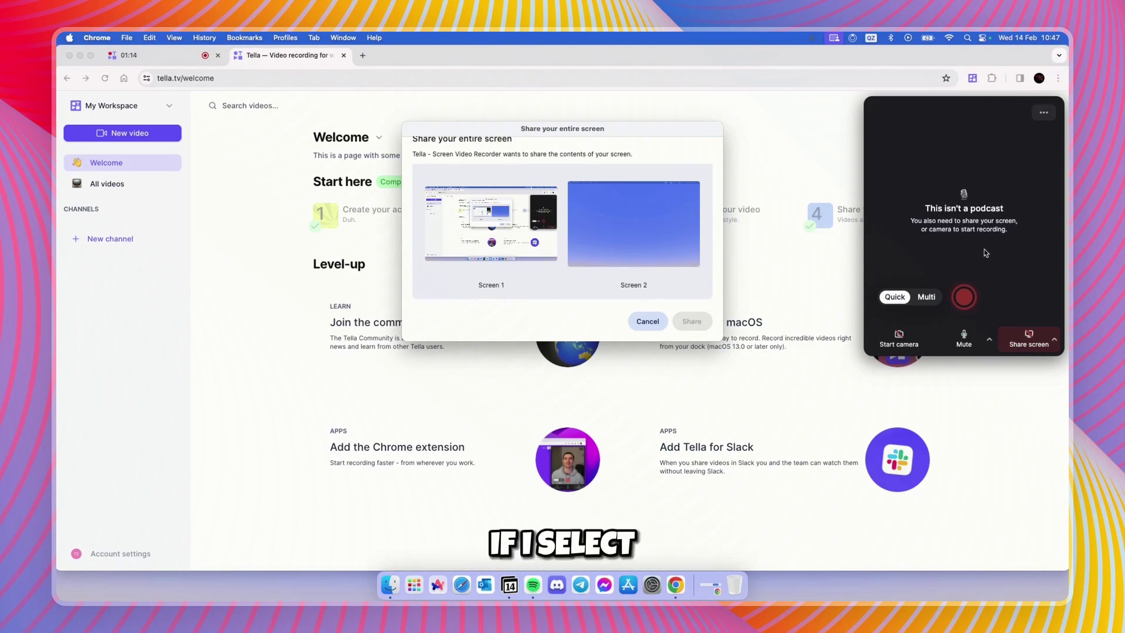
left_click(517, 239)
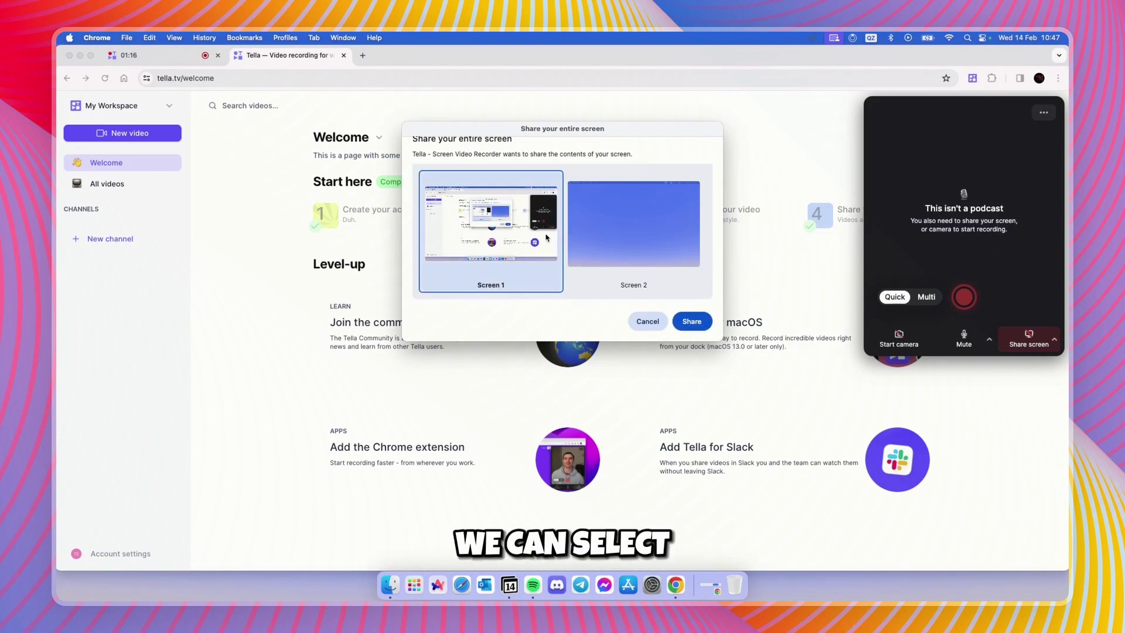
left_click(699, 322)
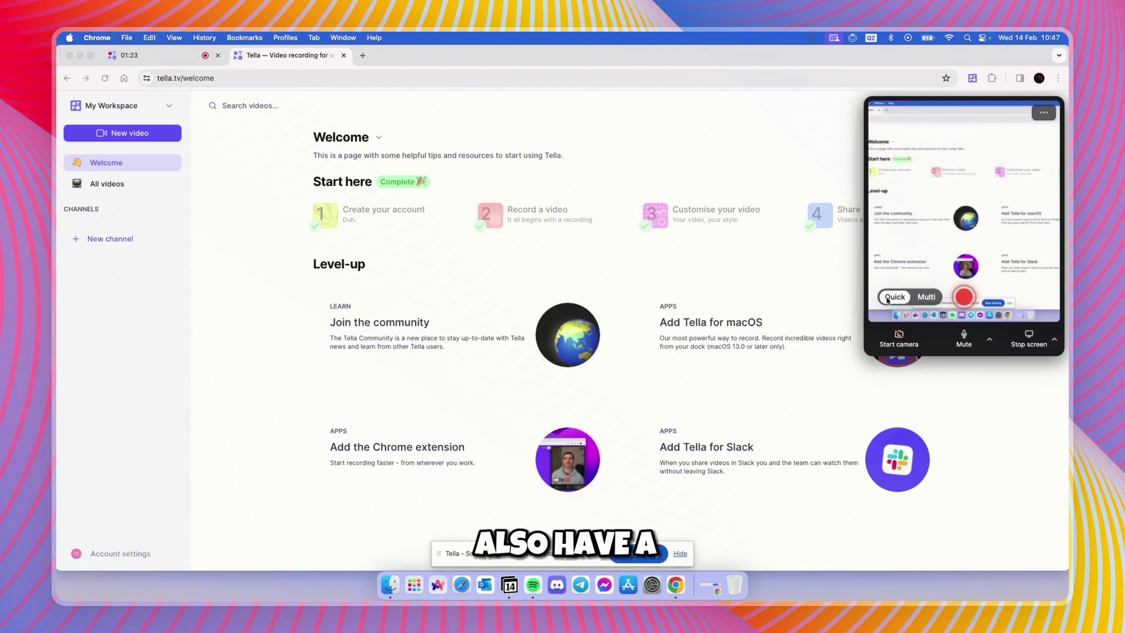
Step: Switch the extension recorder to Multi mode and dismiss its options menu
left_click(927, 297)
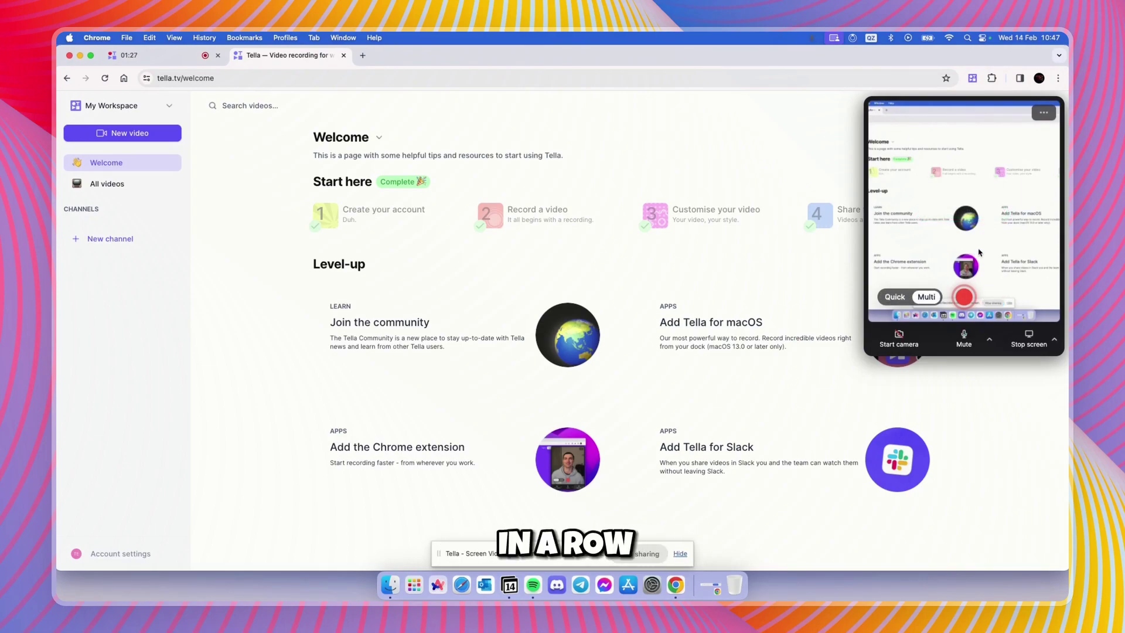
left_click(1044, 113)
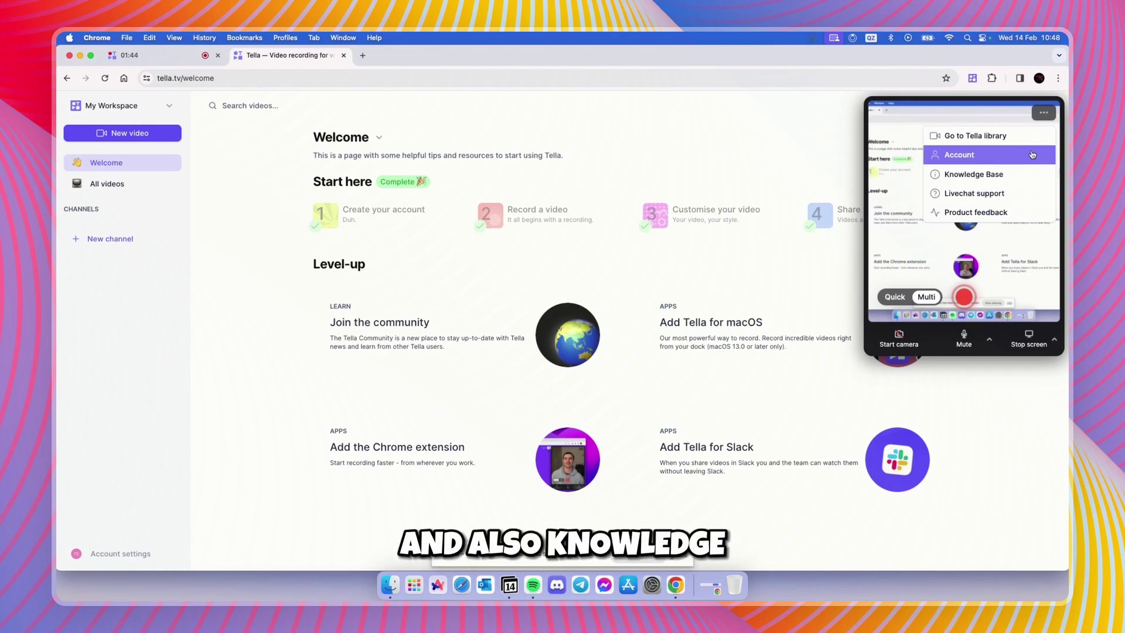
left_click(1044, 117)
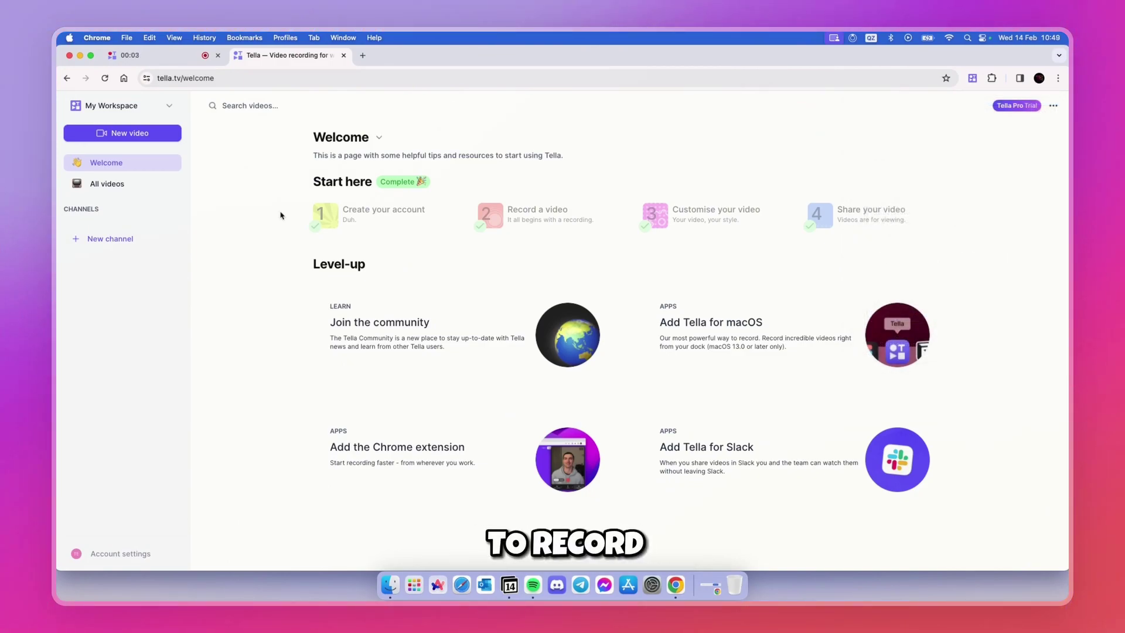
Step: Open the Tella for Mac download page via Install Mac app, then launch Tella from Launchpad
left_click(1053, 107)
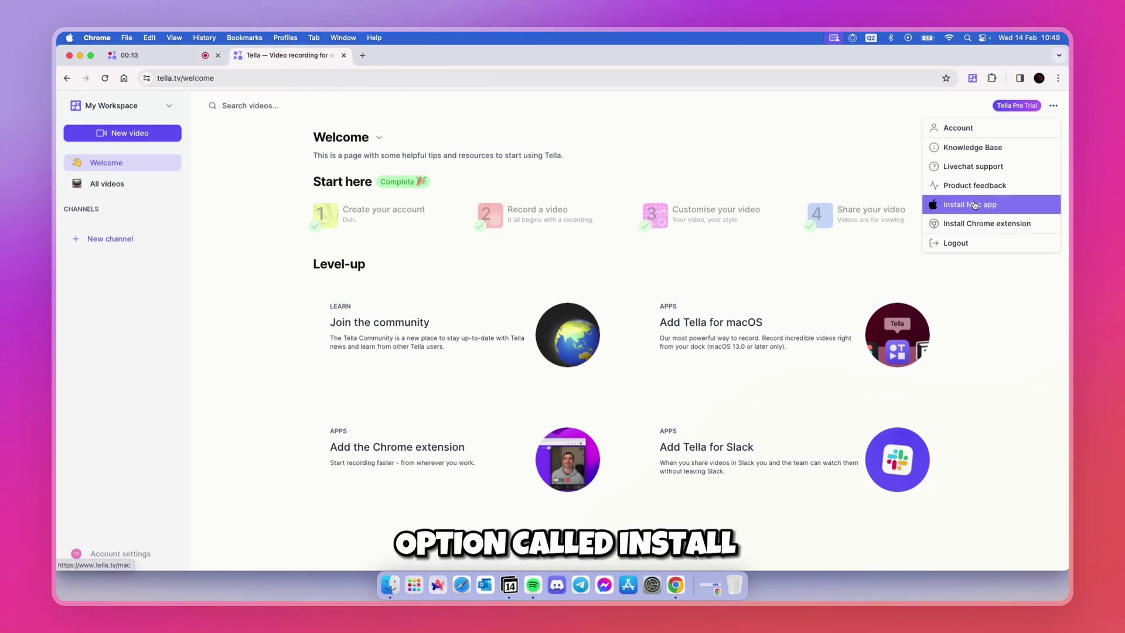
left_click(991, 208)
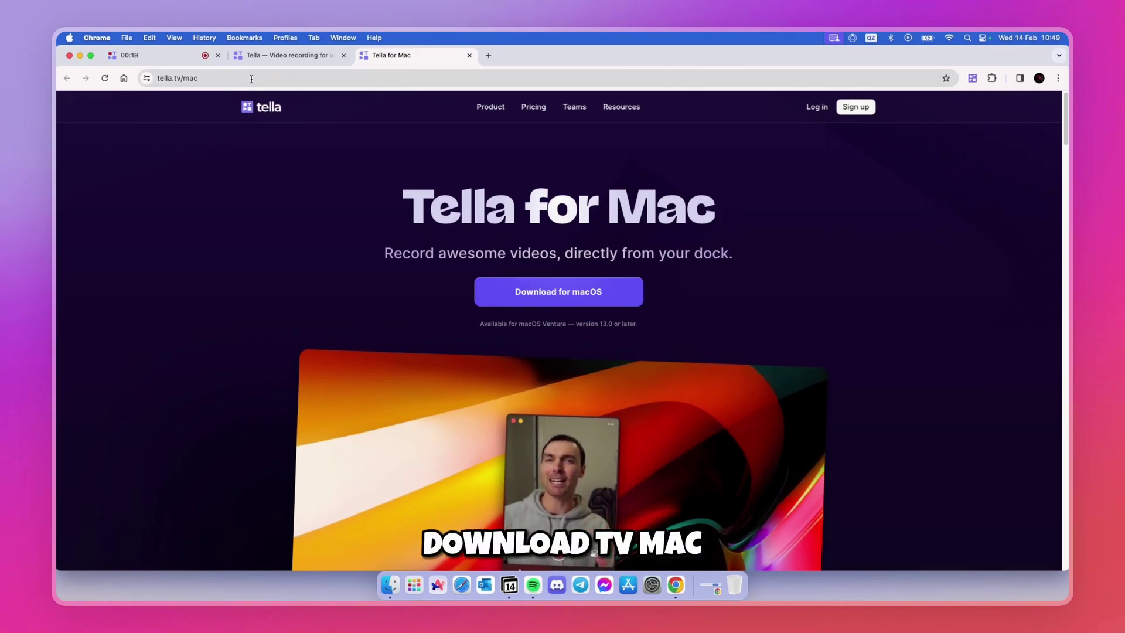
scroll(523, 172, "down", 2)
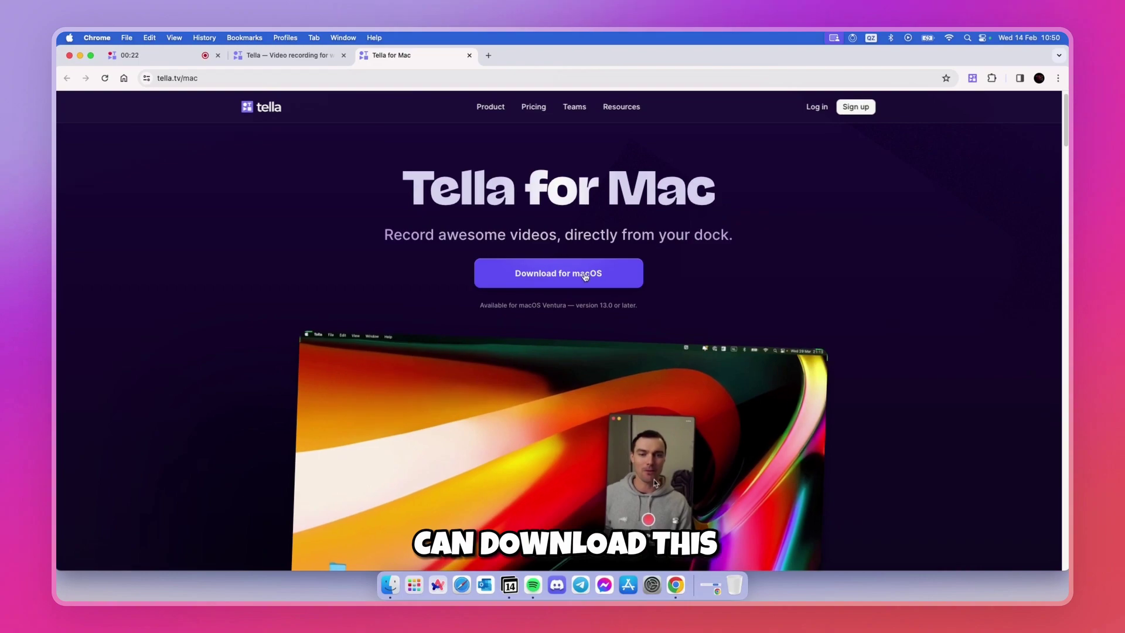
scroll(583, 218, "up", 2)
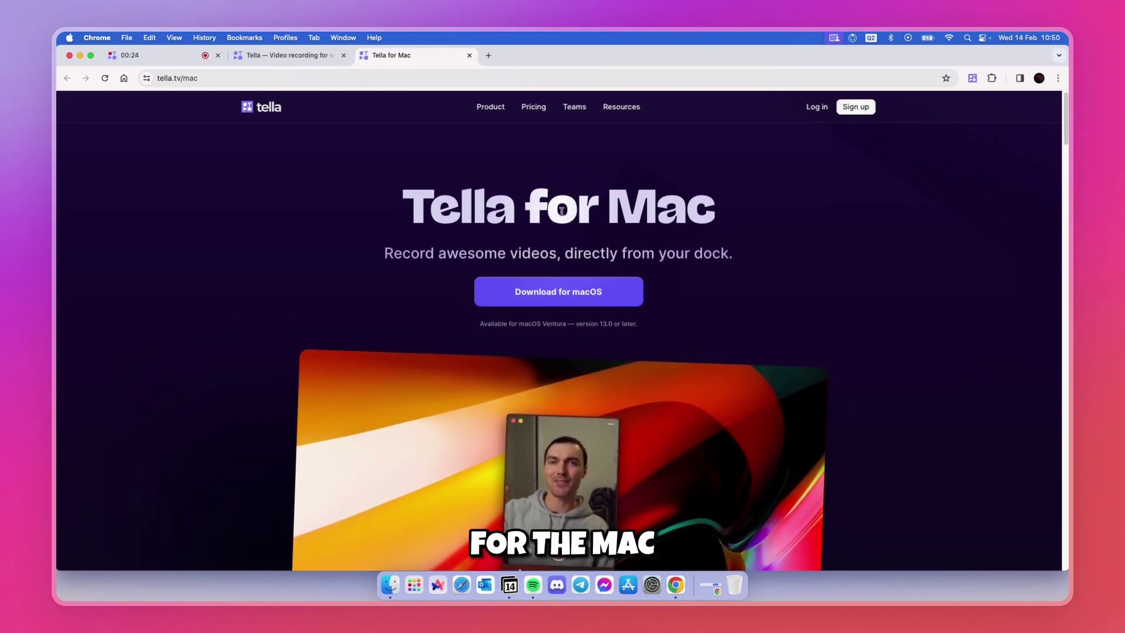
left_click(414, 585)
left_click(557, 489)
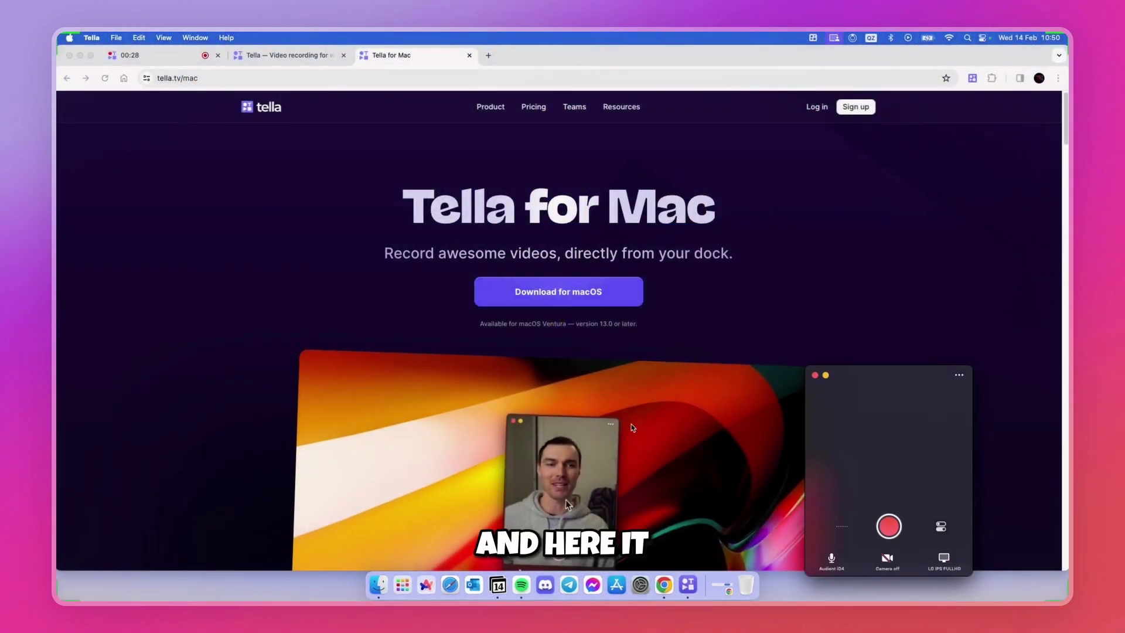
Step: Move the recorder widget higher, check microphone and display sources unchanged, and open Preferences
left_click_drag(884, 496, 862, 381)
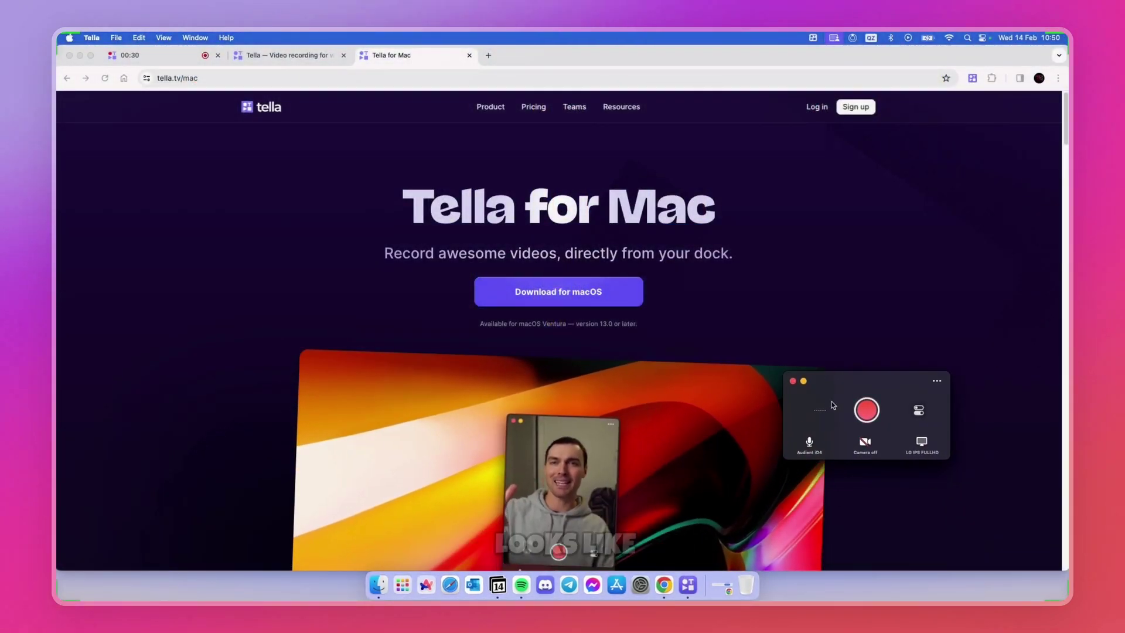
left_click(831, 447)
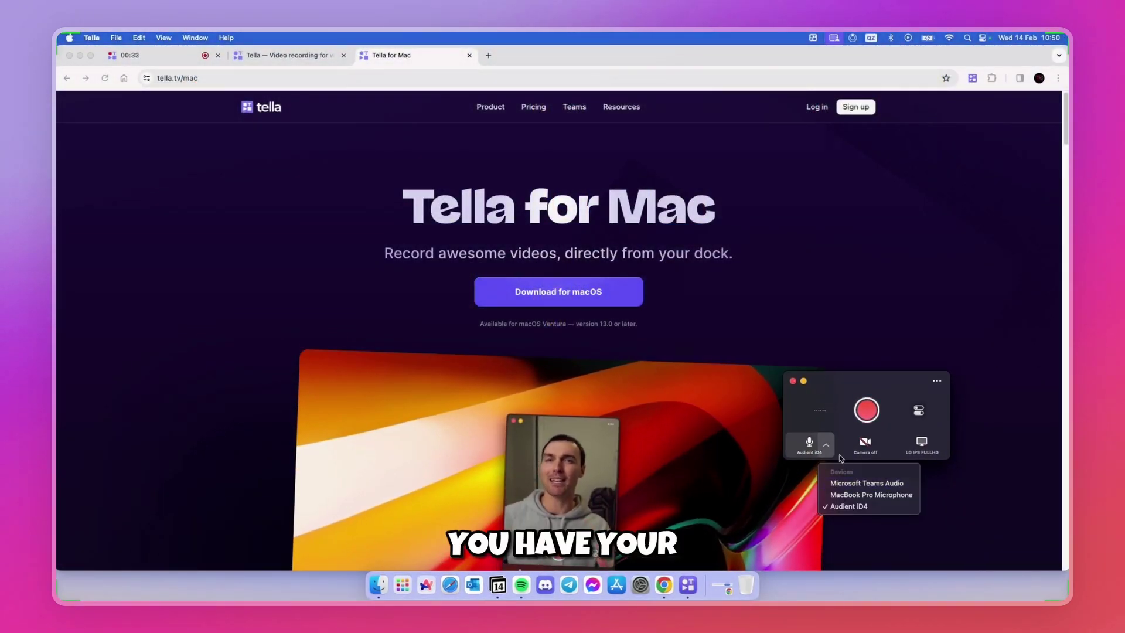
left_click(830, 448)
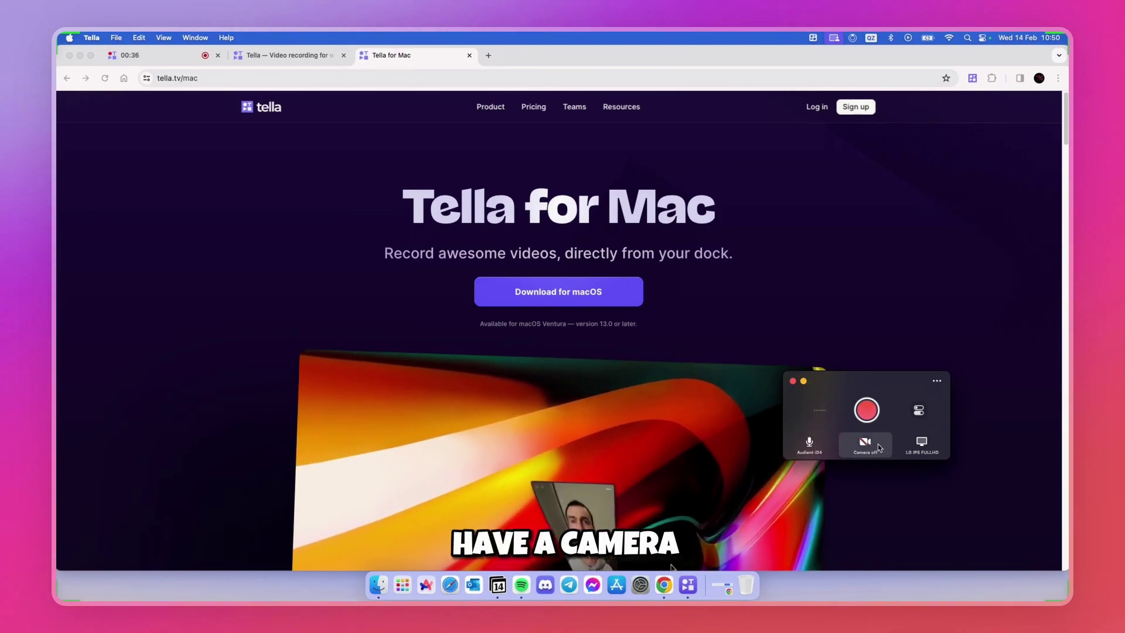
left_click(937, 446)
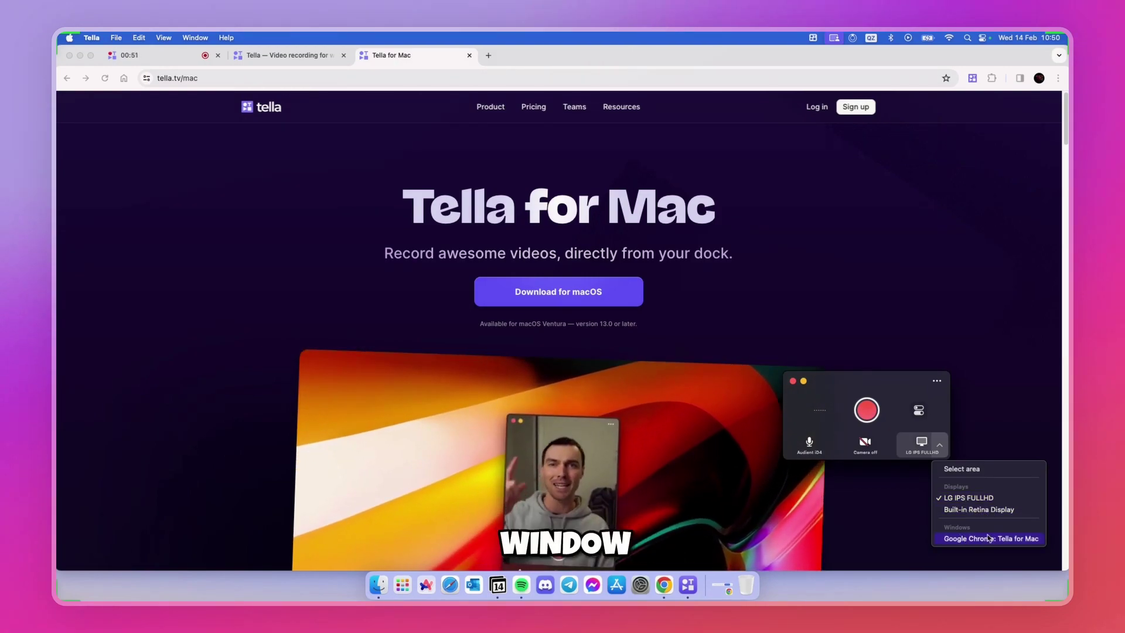
key("Escape")
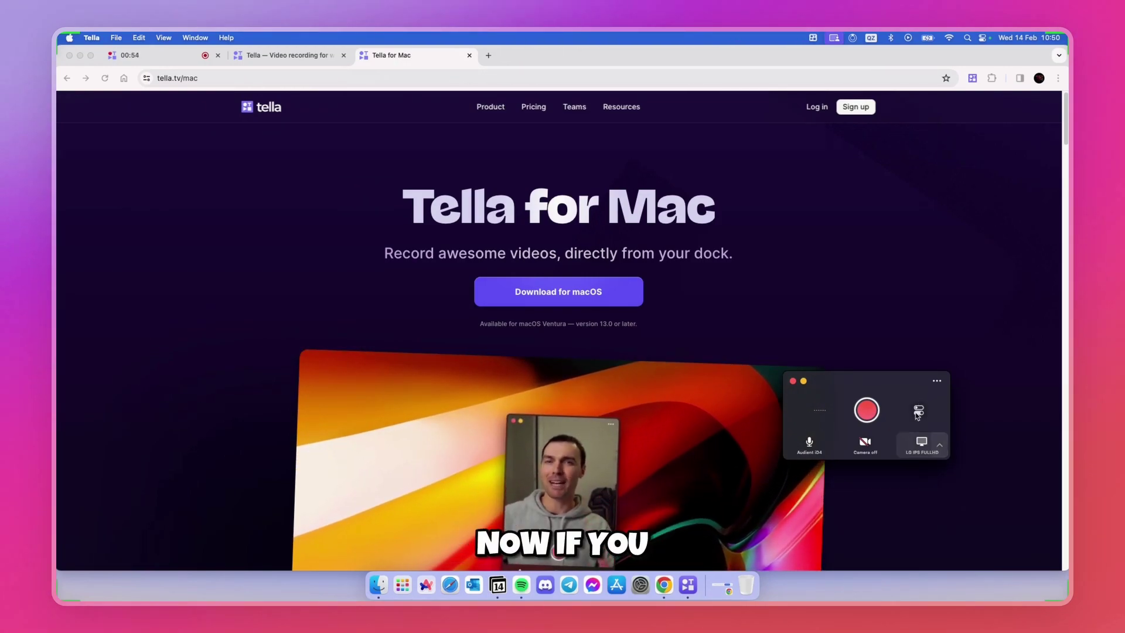
left_click(919, 411)
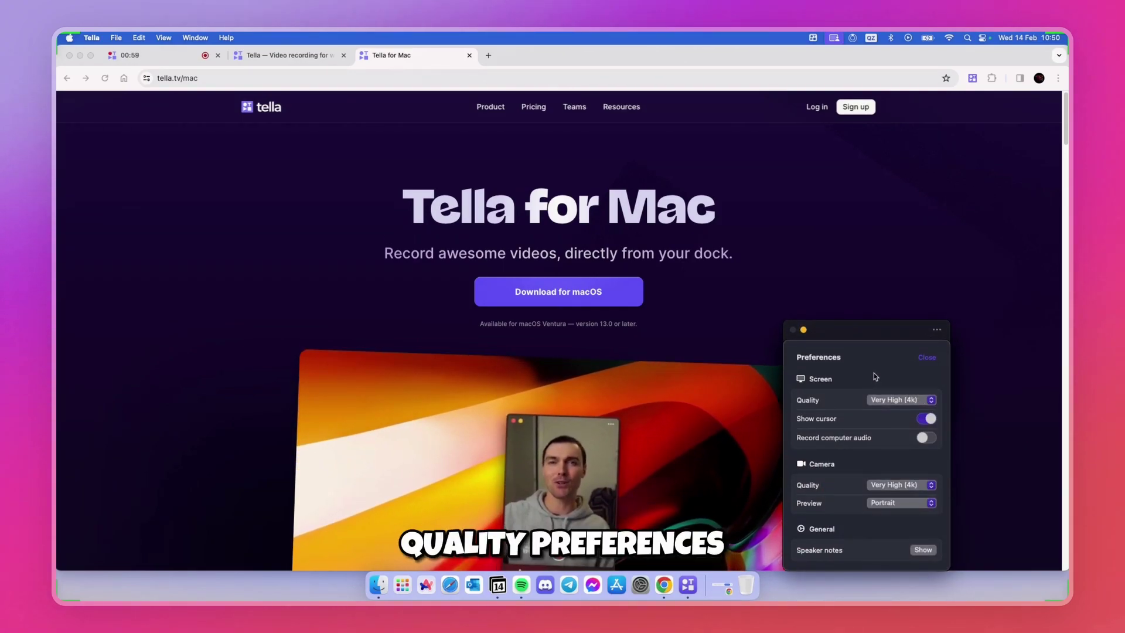
Step: Keep Very High (4k) screen and camera quality and Portrait preview, and show speaker notes
left_click(882, 402)
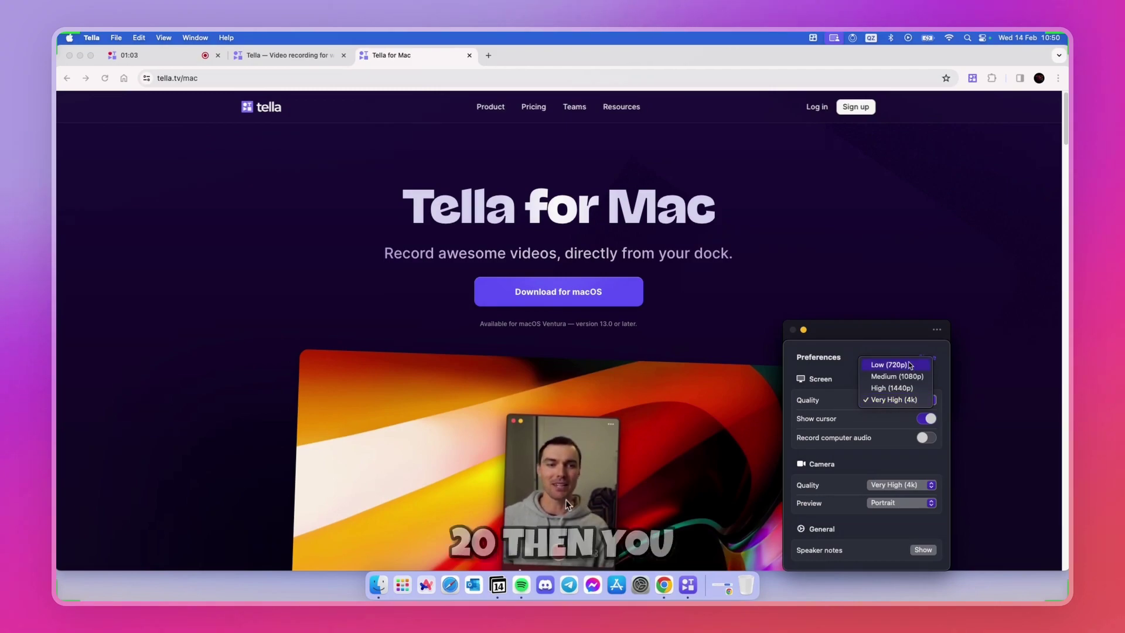
left_click(841, 395)
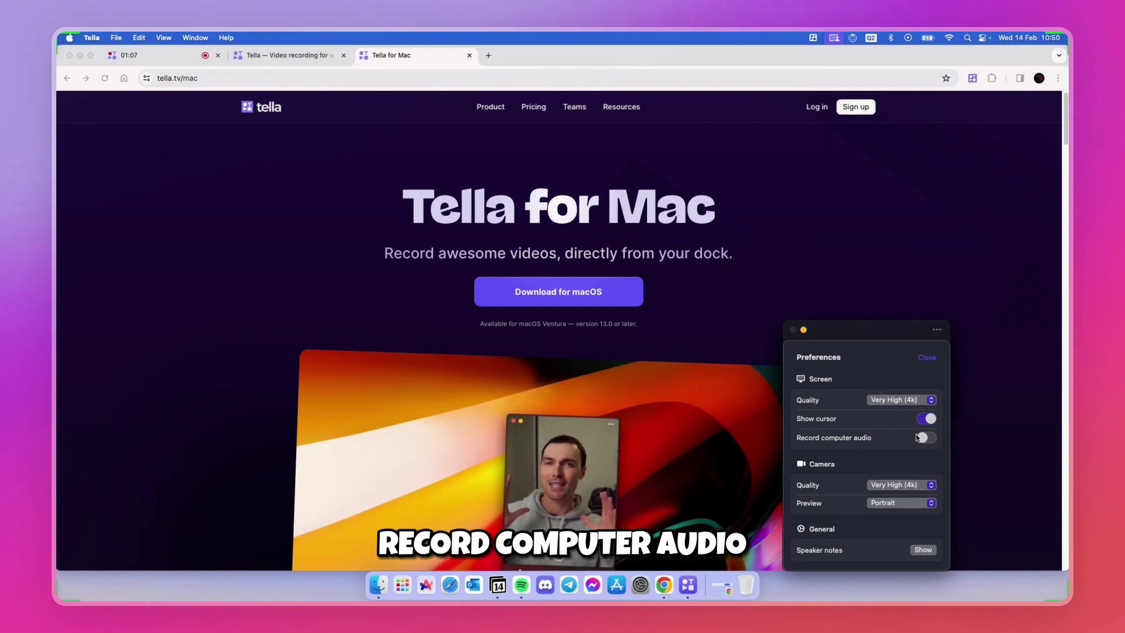
left_click(888, 488)
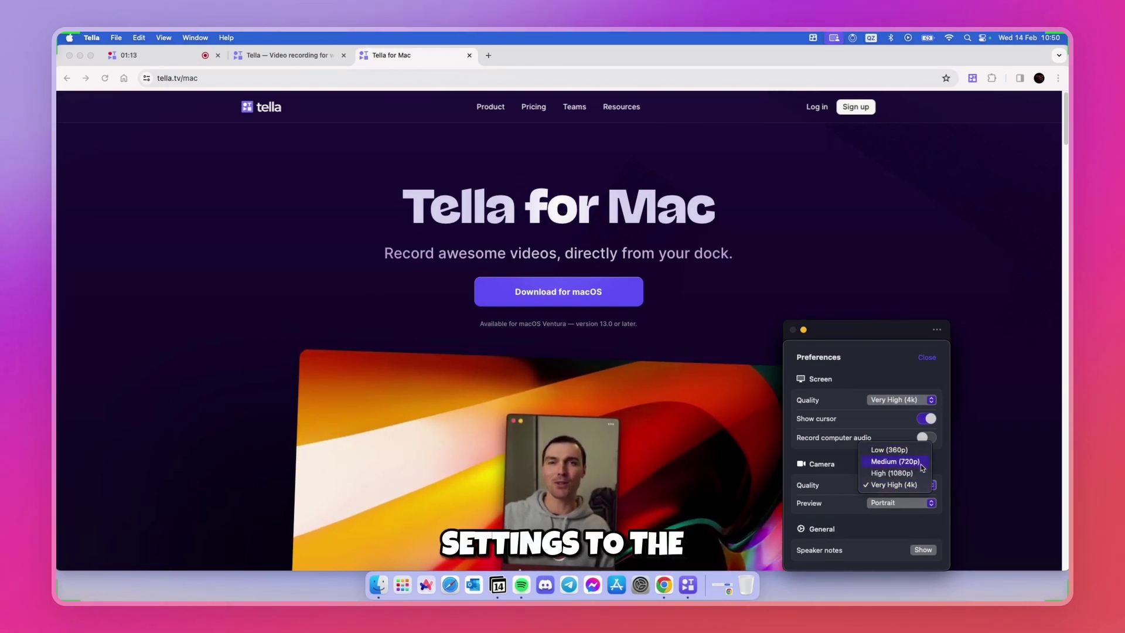
left_click(823, 481)
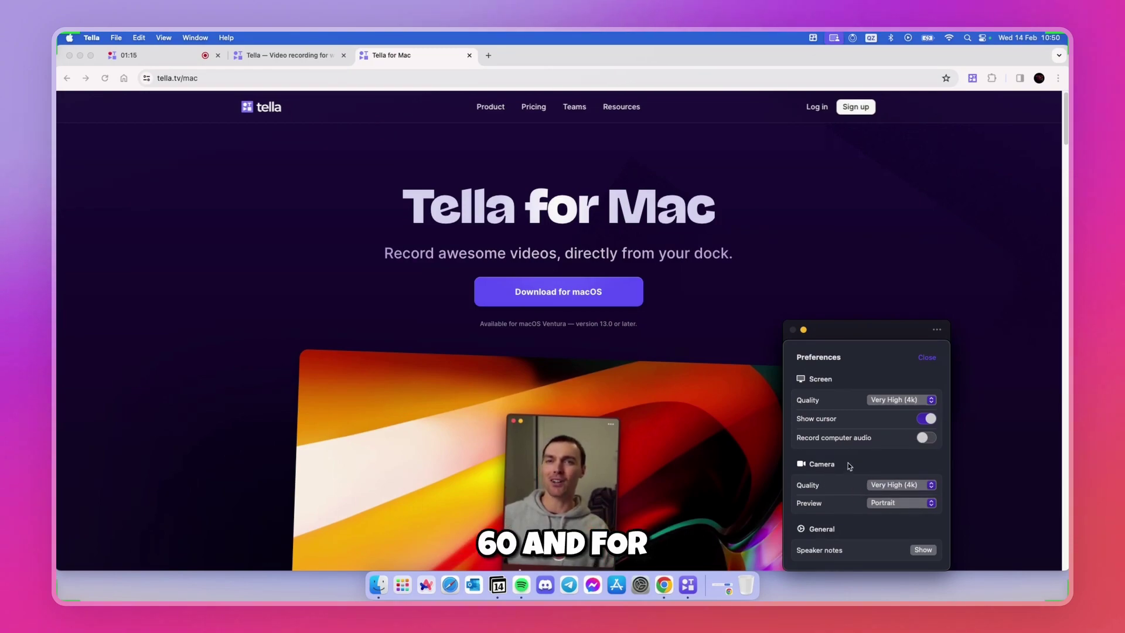
left_click(885, 505)
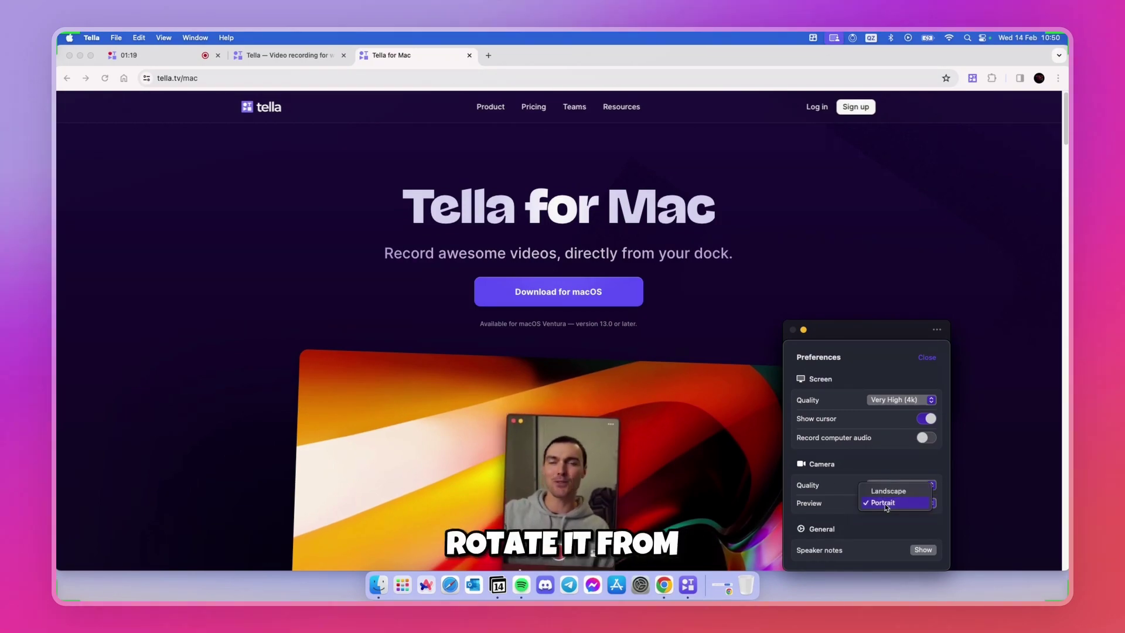
left_click(847, 502)
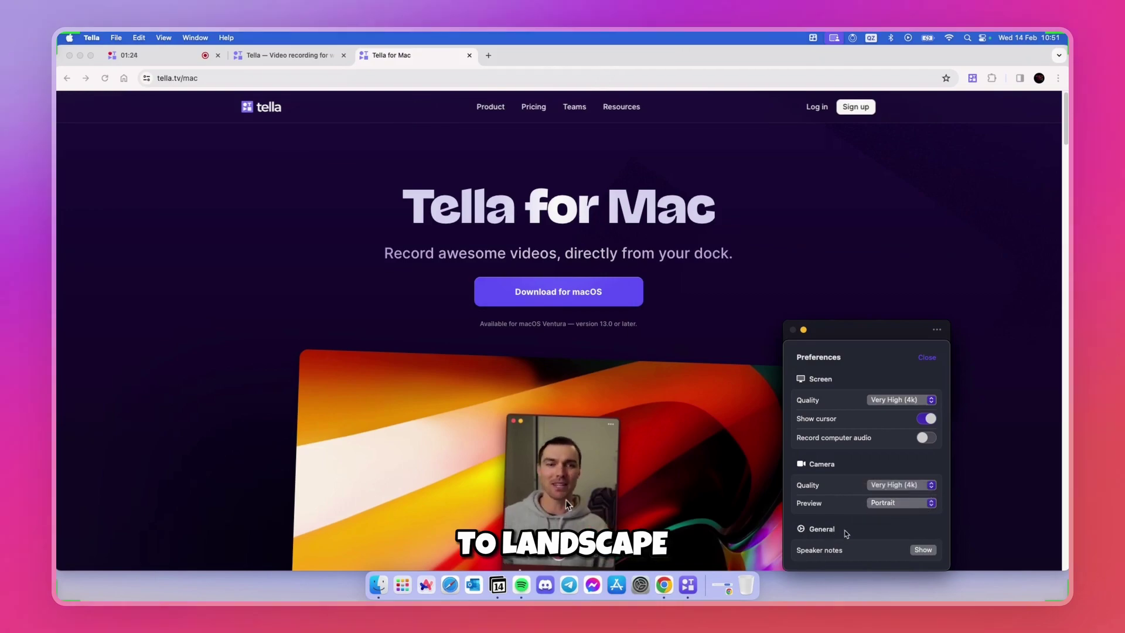
left_click(922, 549)
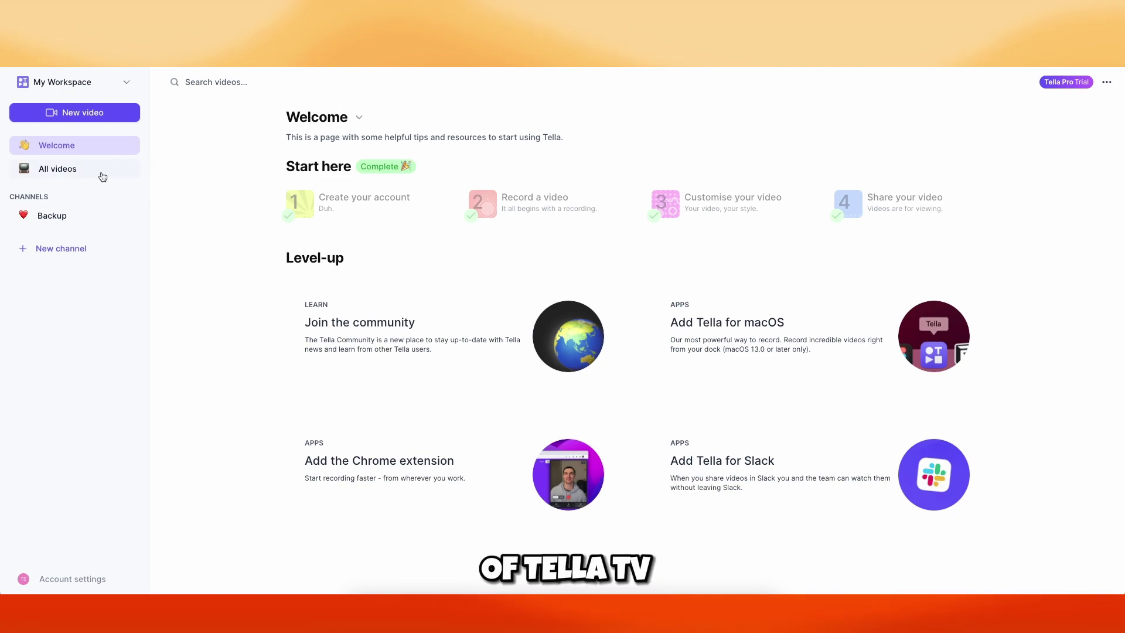
Step: Open the My video (Copy) recording from the All videos list
left_click(120, 175)
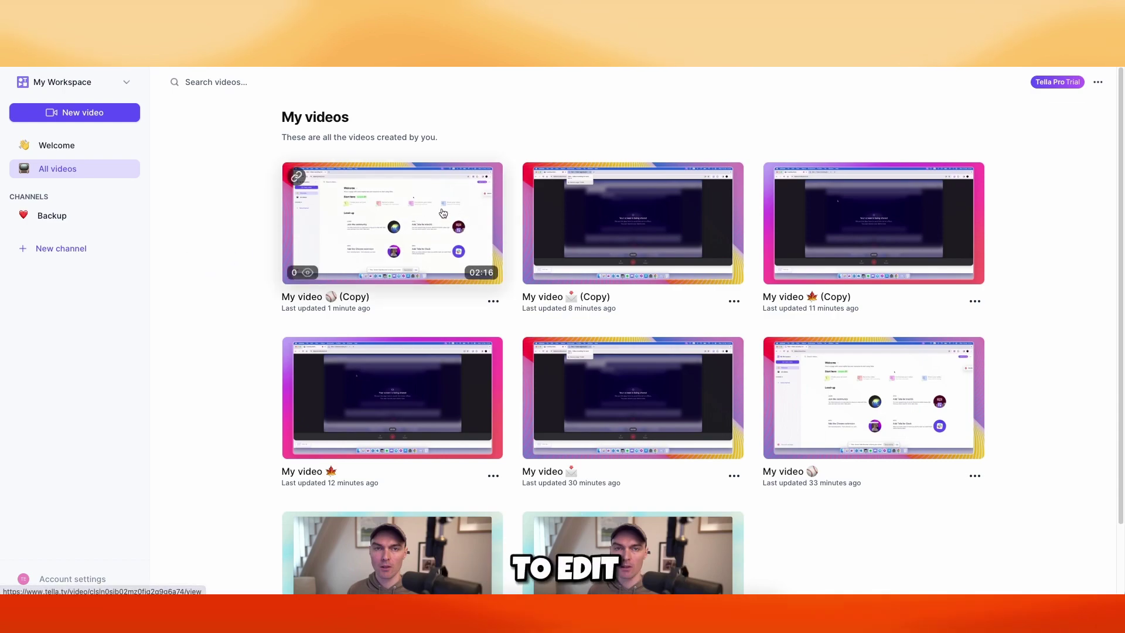
left_click(421, 219)
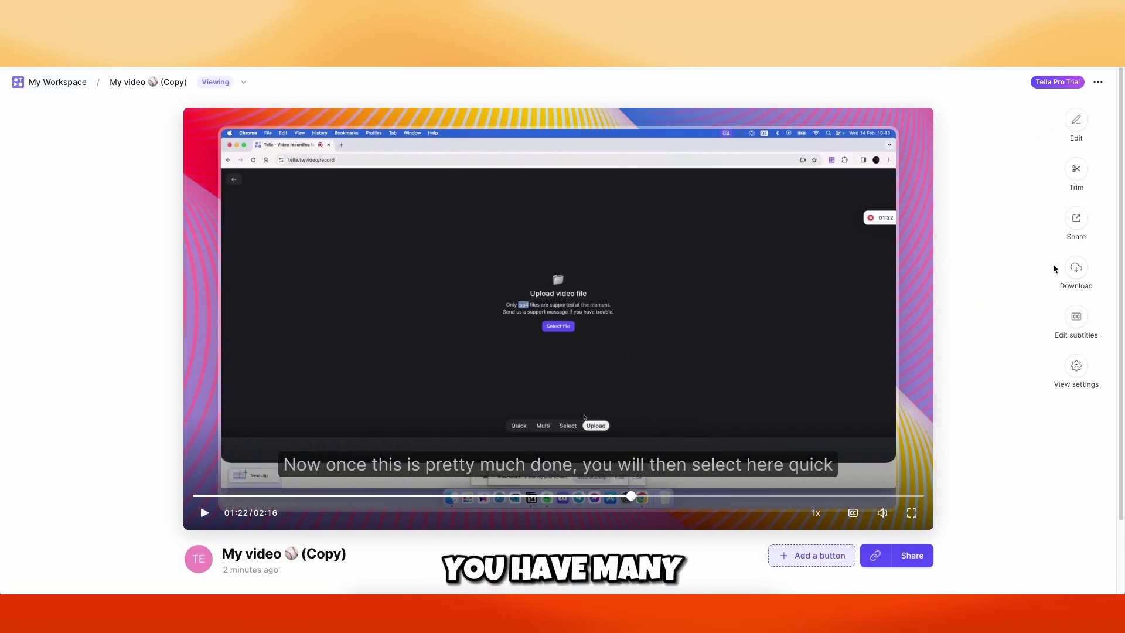
Step: In the editor, cut out the short piece between 00:40 and 00:43
left_click(1076, 124)
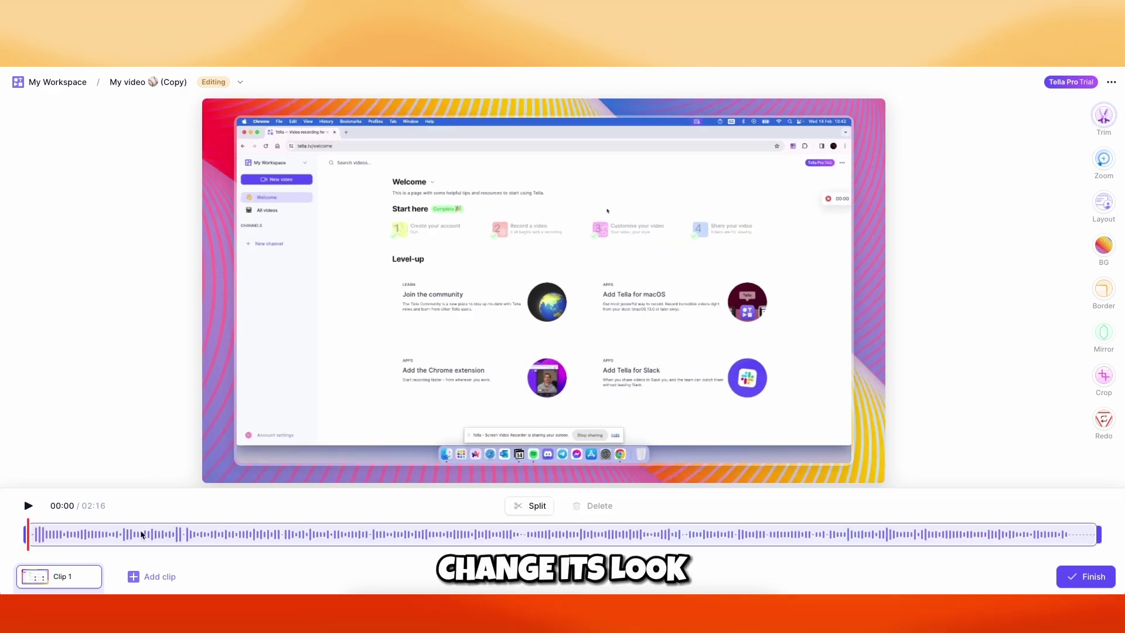
left_click(340, 533)
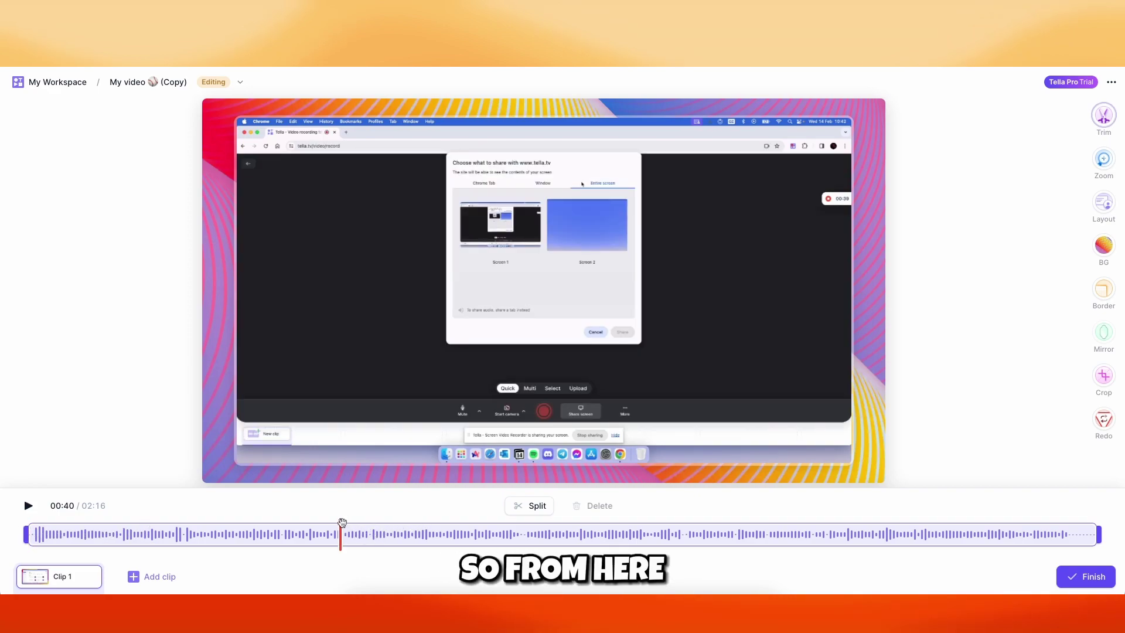
left_click(533, 507)
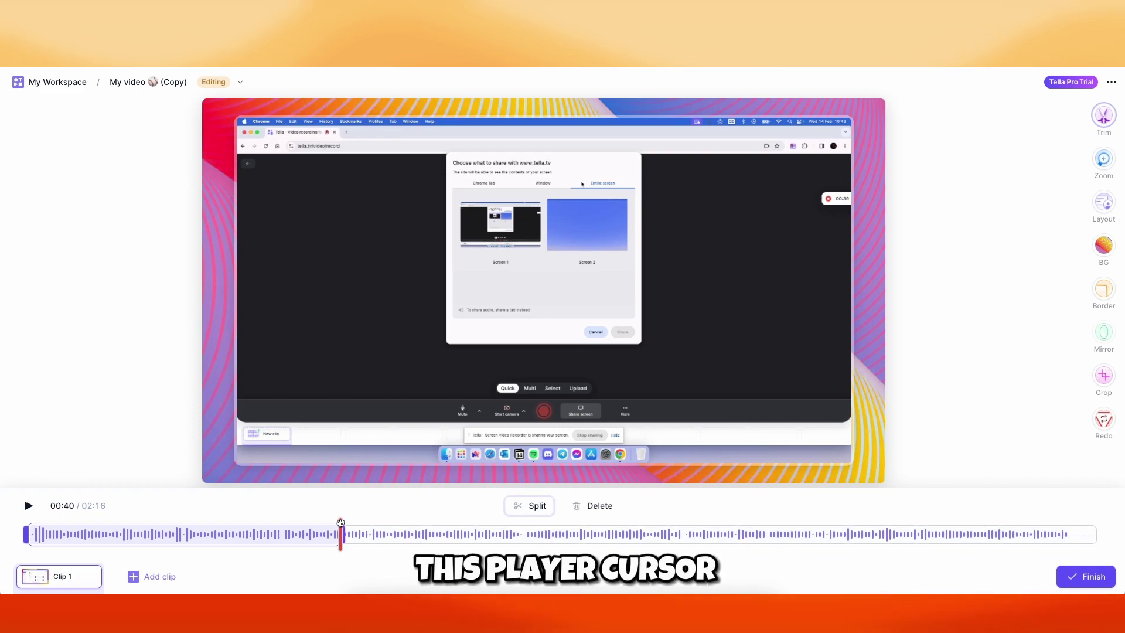
left_click_drag(340, 523, 369, 522)
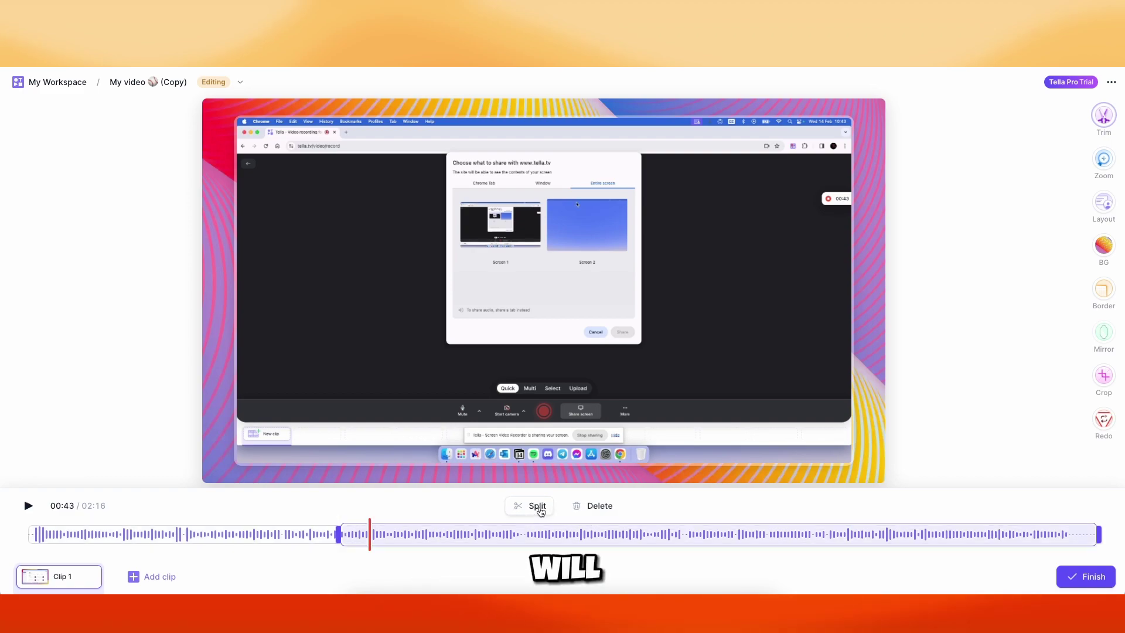
left_click(540, 511)
left_click(325, 534)
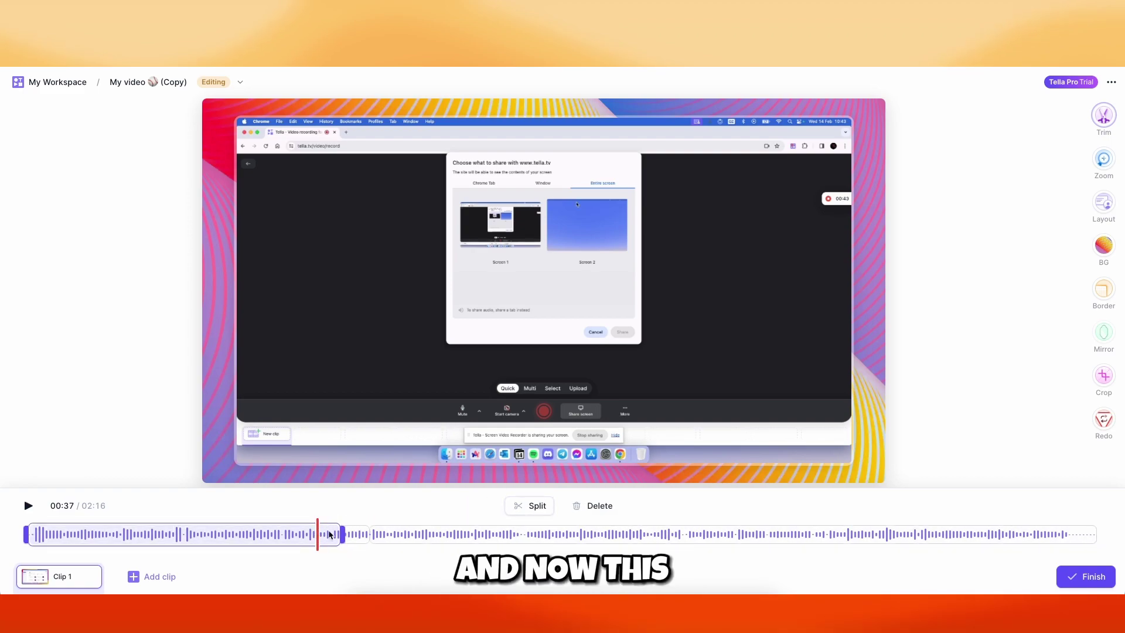
left_click(360, 534)
left_click(598, 508)
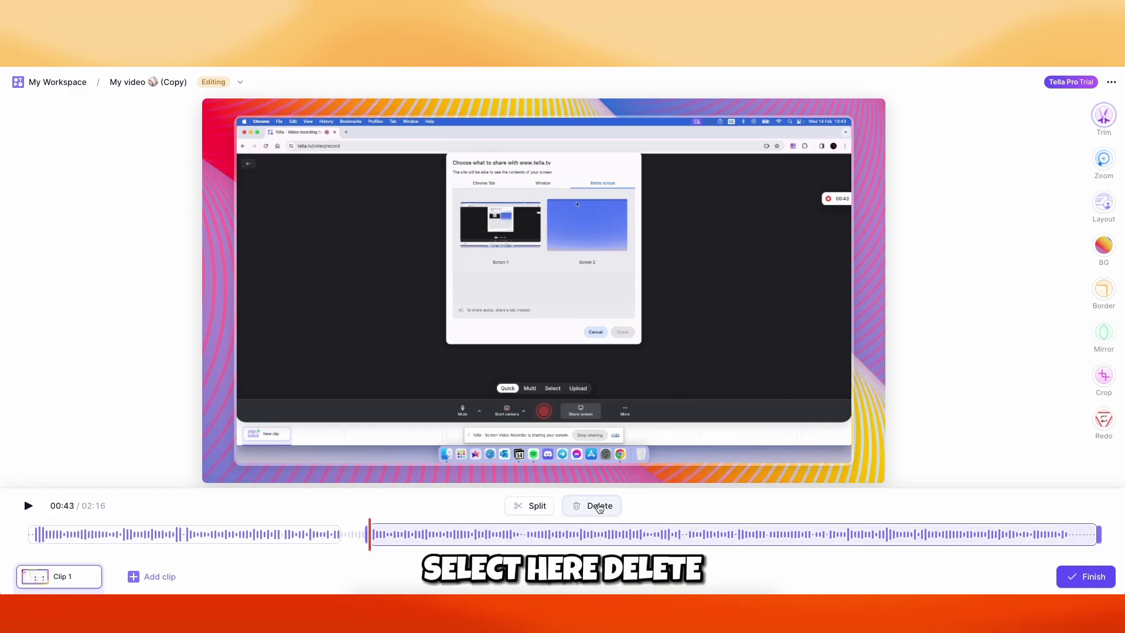
Step: Play back the trimmed clip and extend the second section's start back to 00:40
left_click(346, 533)
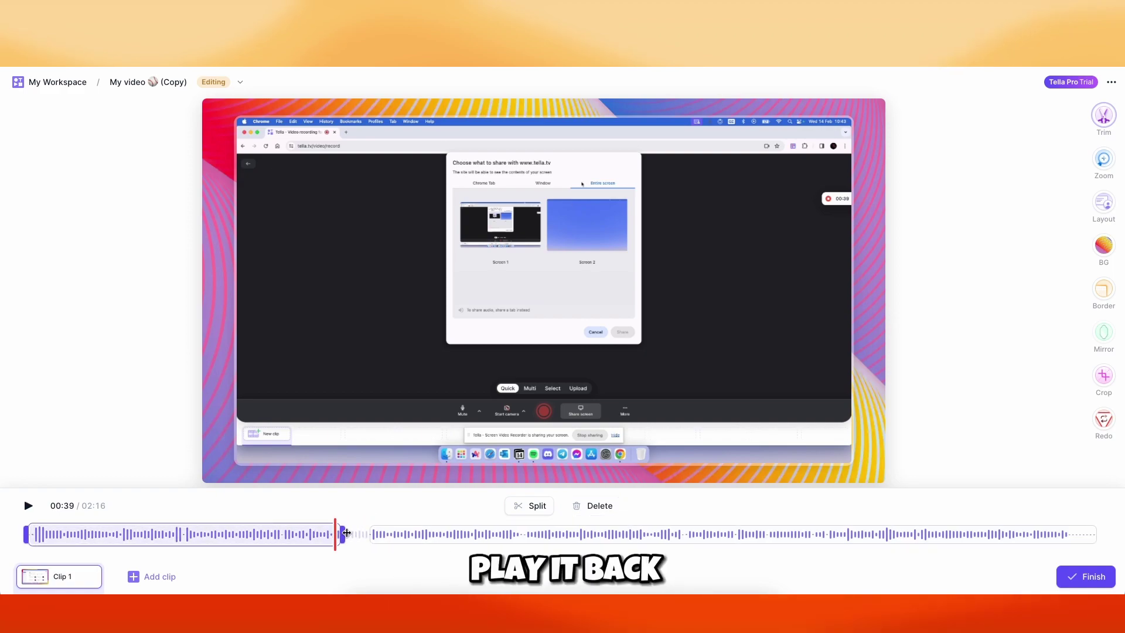
key("space")
key("space")
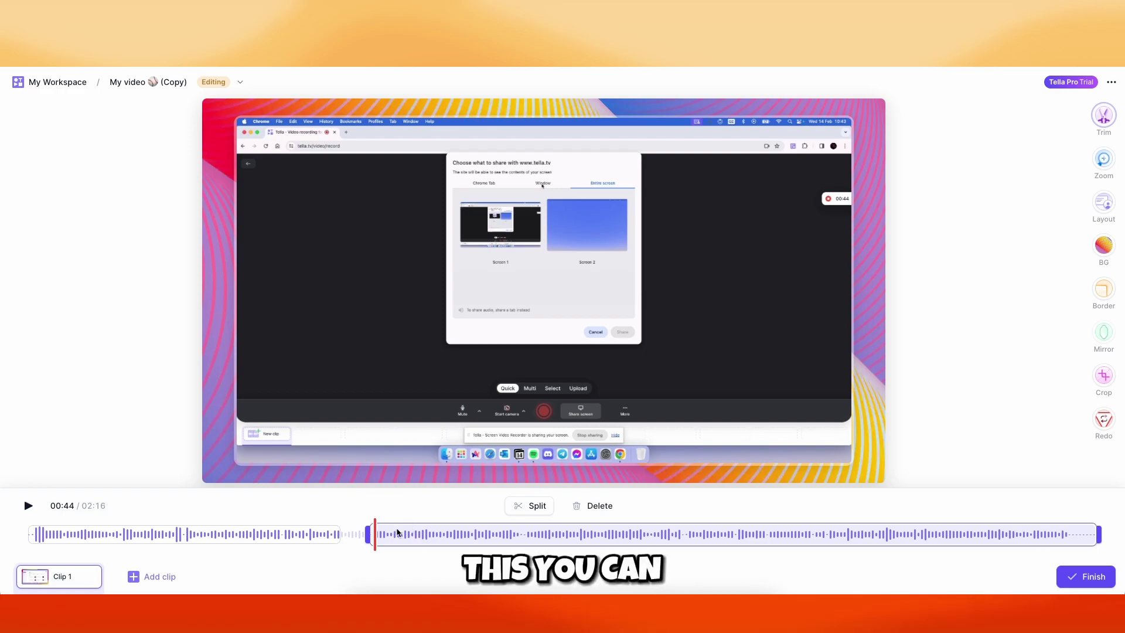
left_click_drag(370, 533, 337, 533)
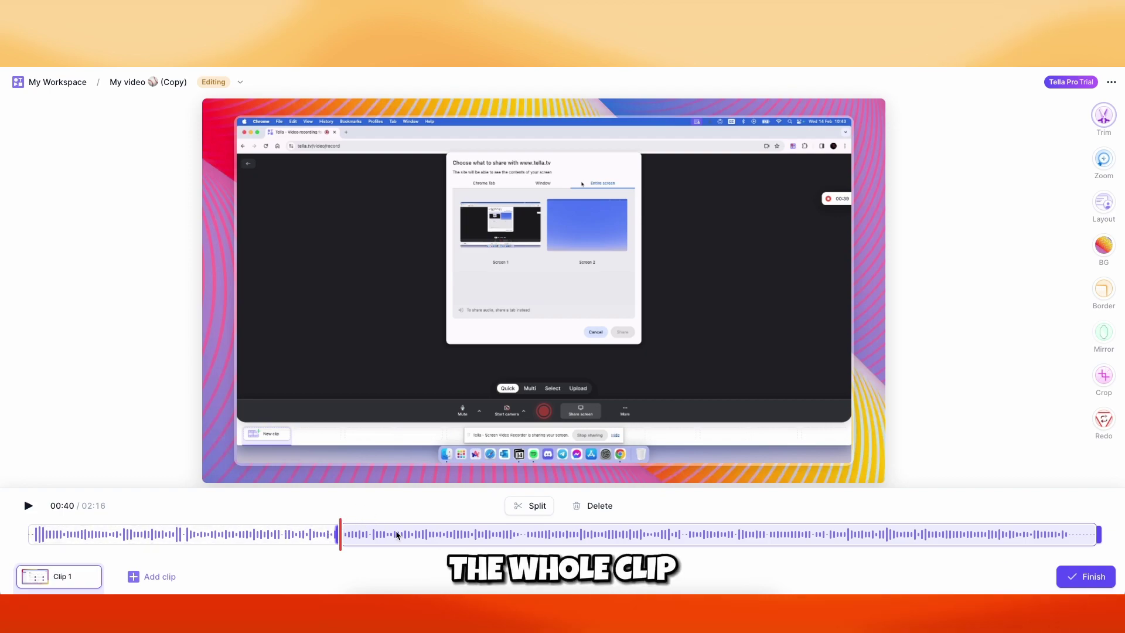
Step: Add a zoom at 00:41 with scale 160 % and Fast speed
key("z")
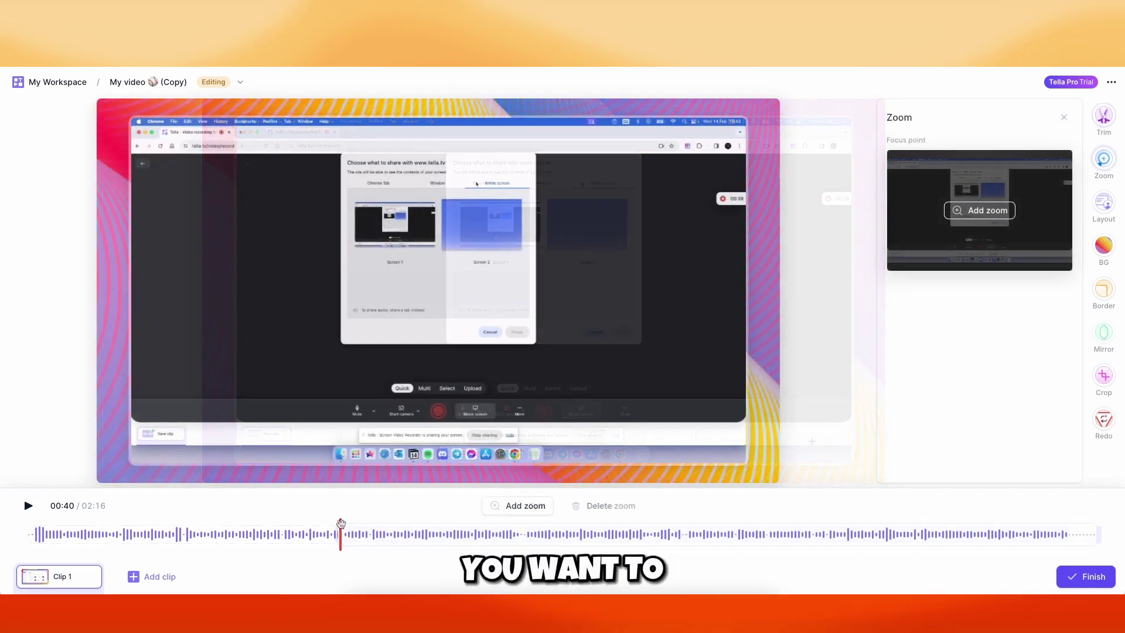
left_click_drag(340, 523, 354, 524)
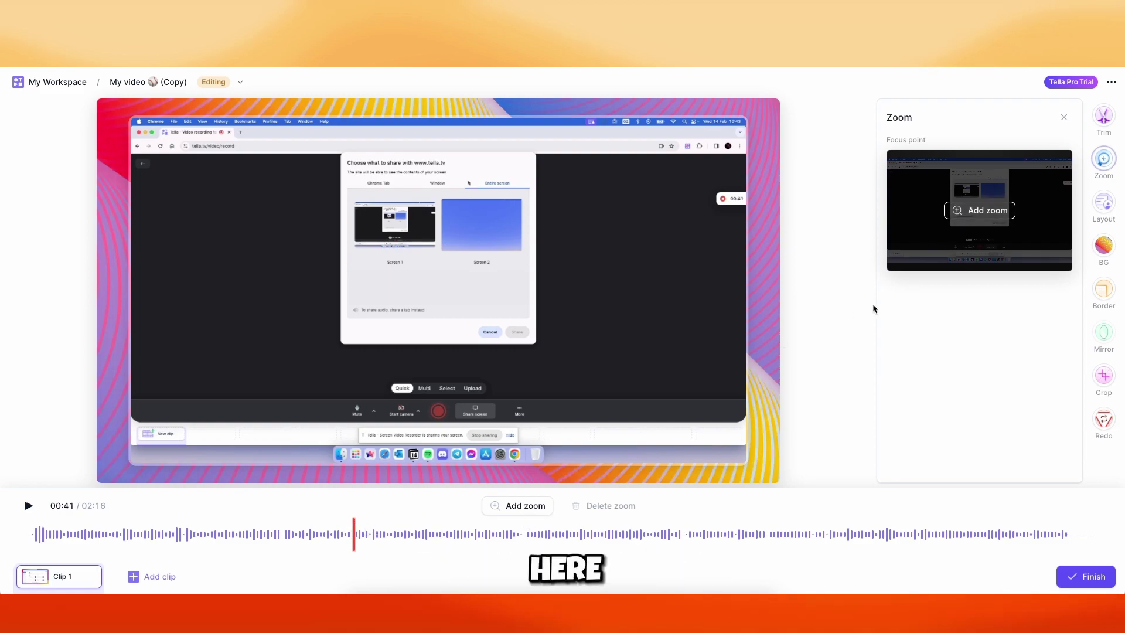
left_click(984, 215)
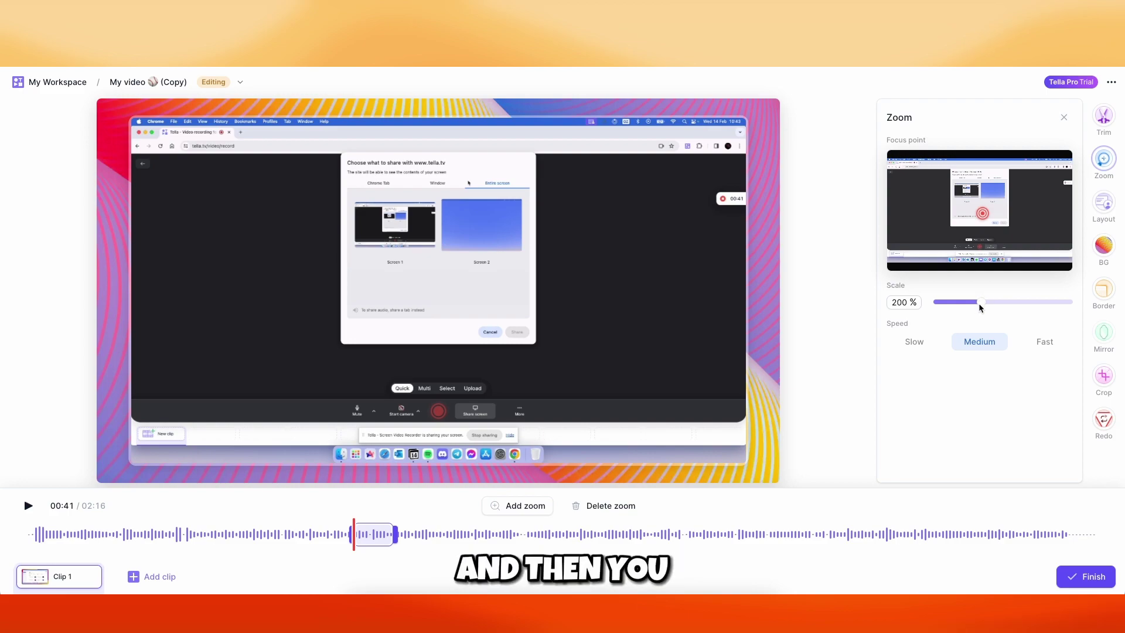
mouse_move(982, 300)
left_mouse_down()
mouse_move(1010, 304)
mouse_move(962, 300)
left_mouse_up()
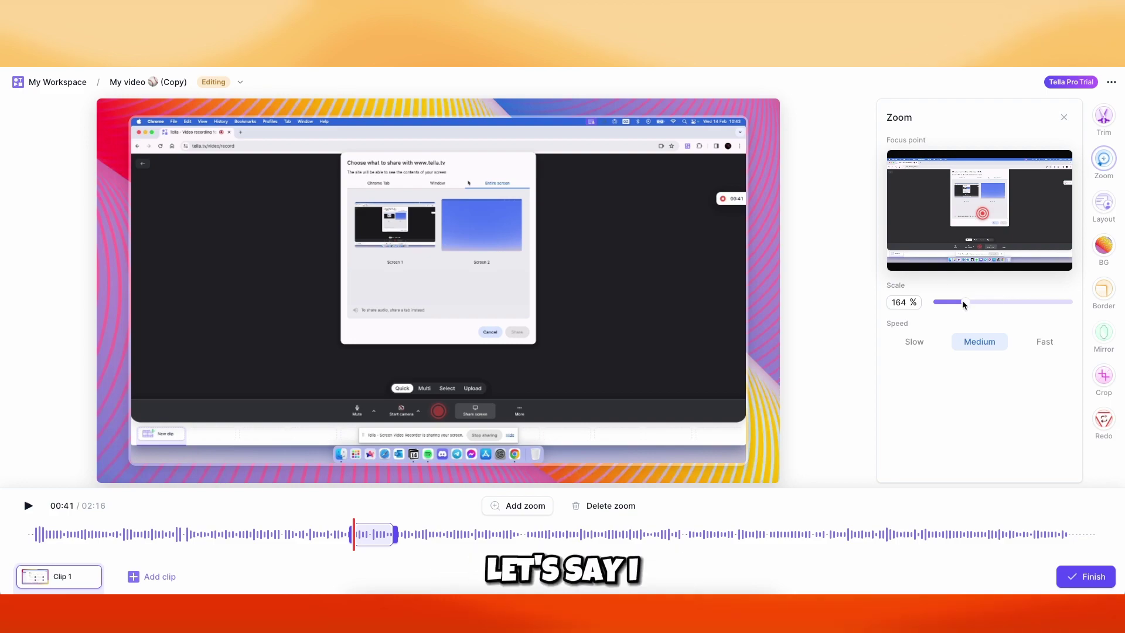
left_click(906, 301)
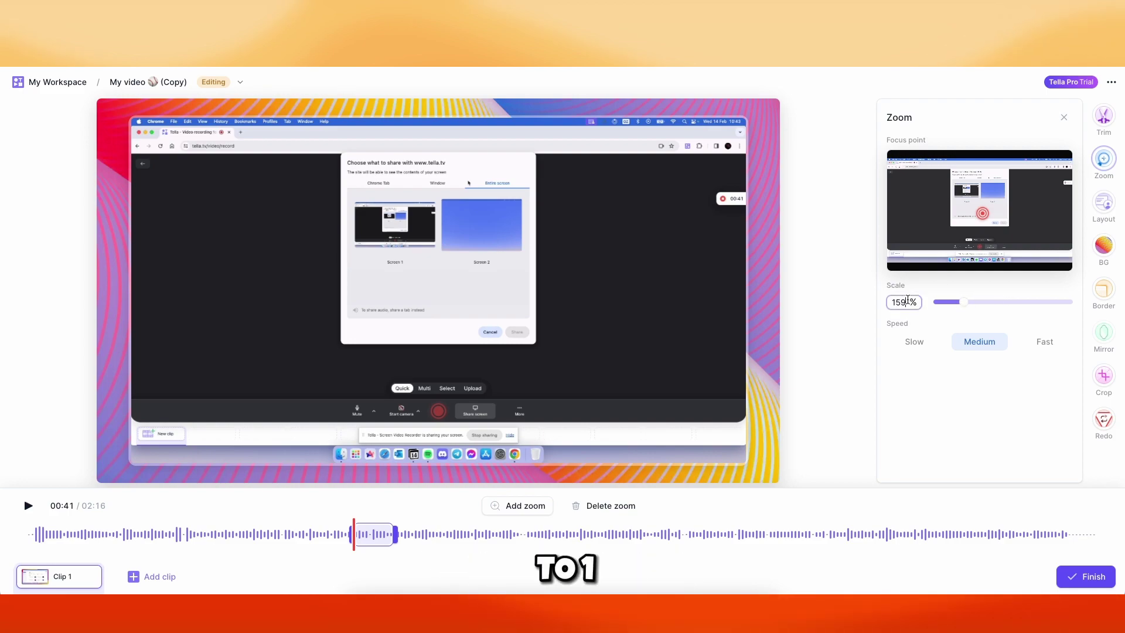
type("160")
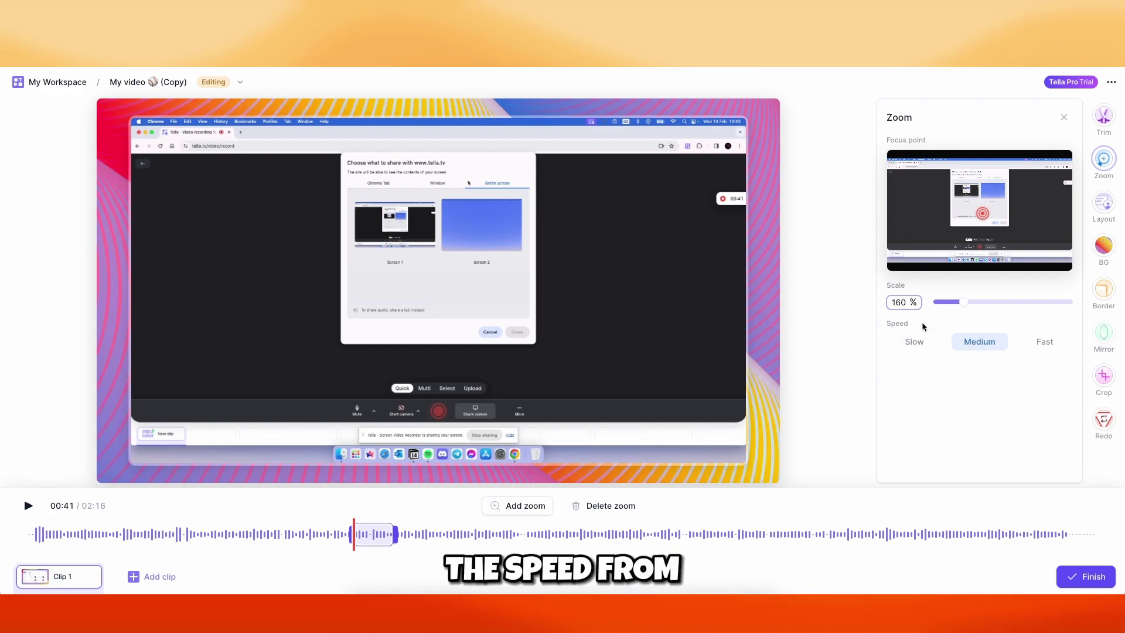
left_click(1046, 347)
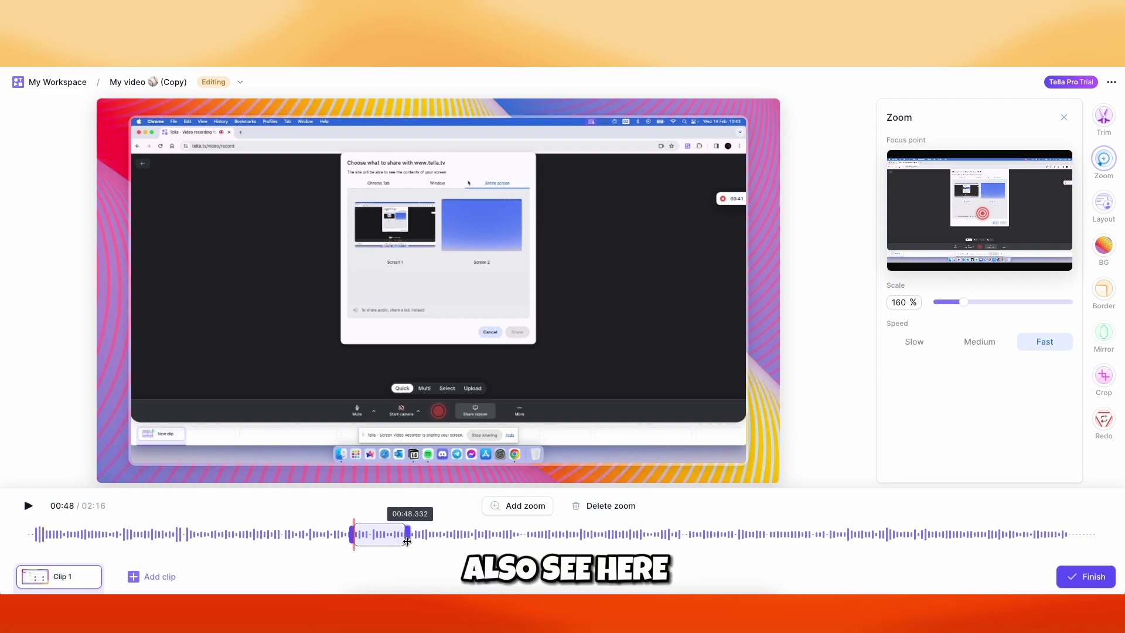
Step: Shorten the zoom to end around 00:44 and preview it from 00:40
left_click_drag(407, 541, 399, 544)
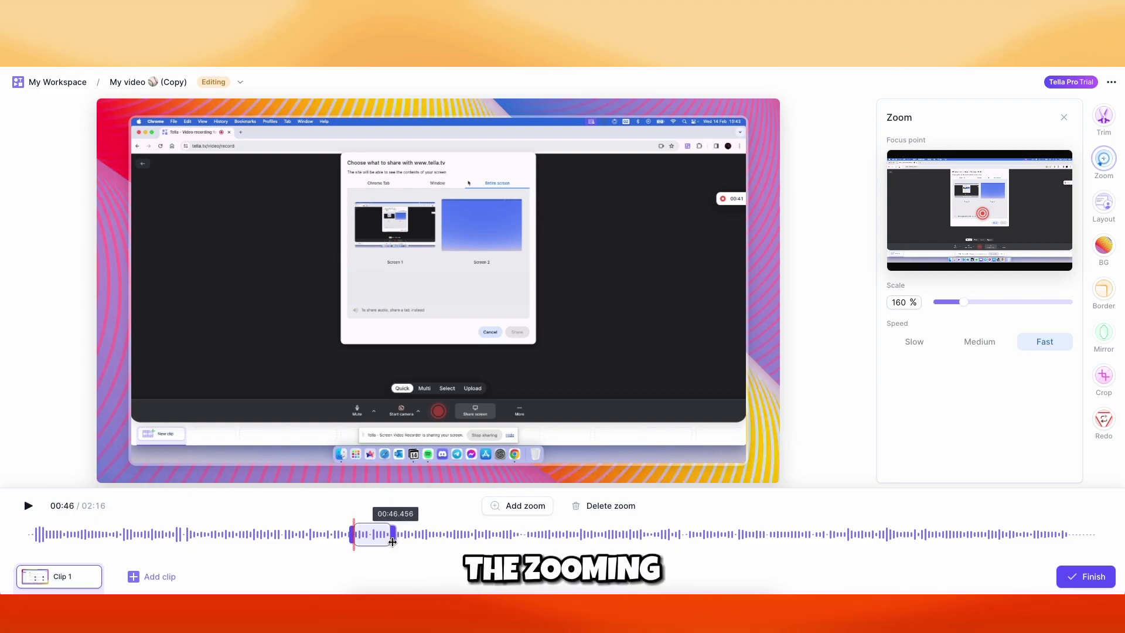
left_click_drag(391, 541, 375, 542)
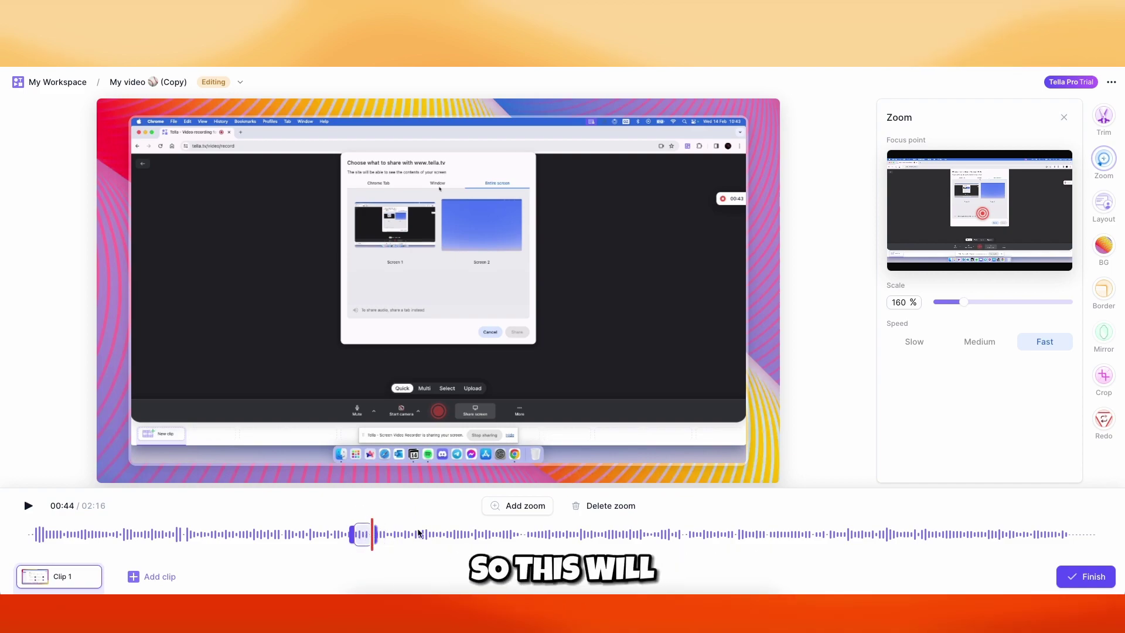
left_click(347, 533)
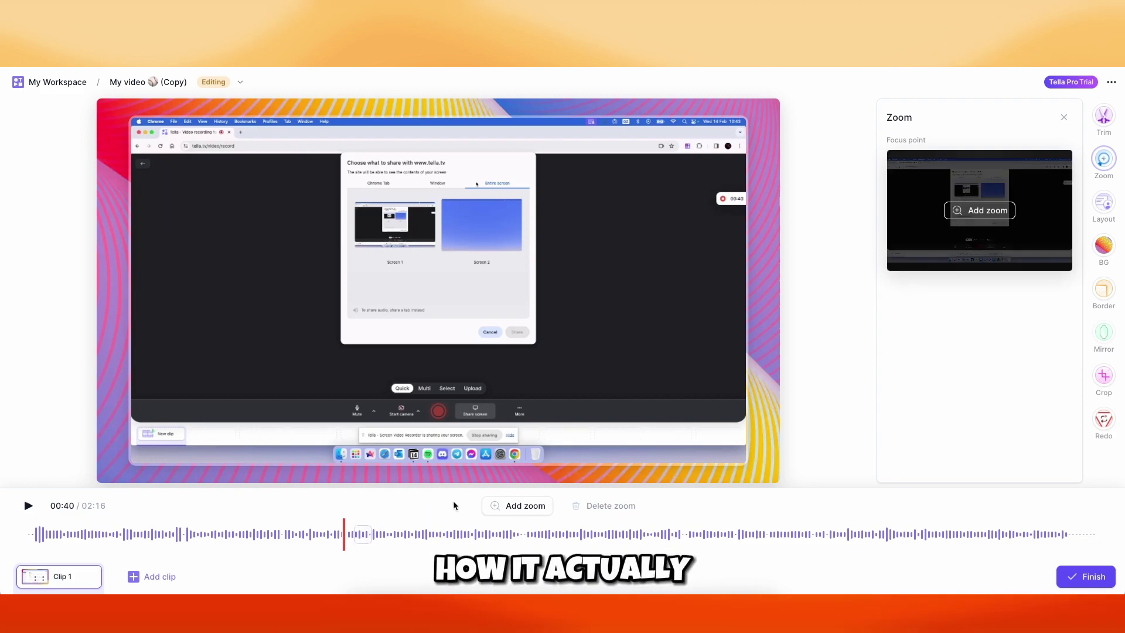
key("space")
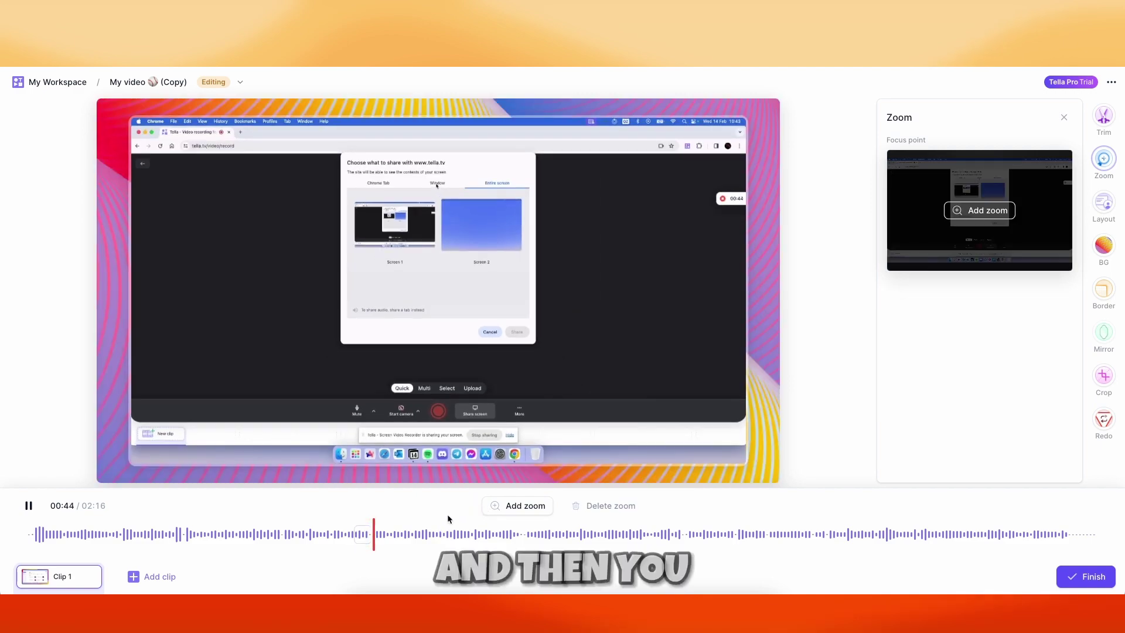
key("space")
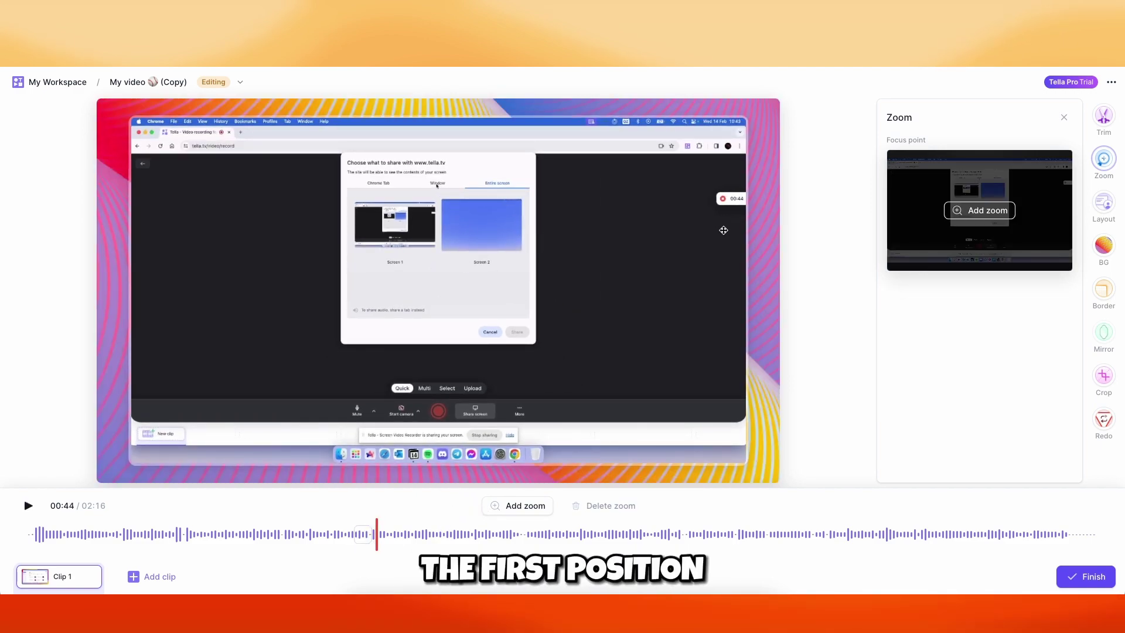
left_click(1103, 203)
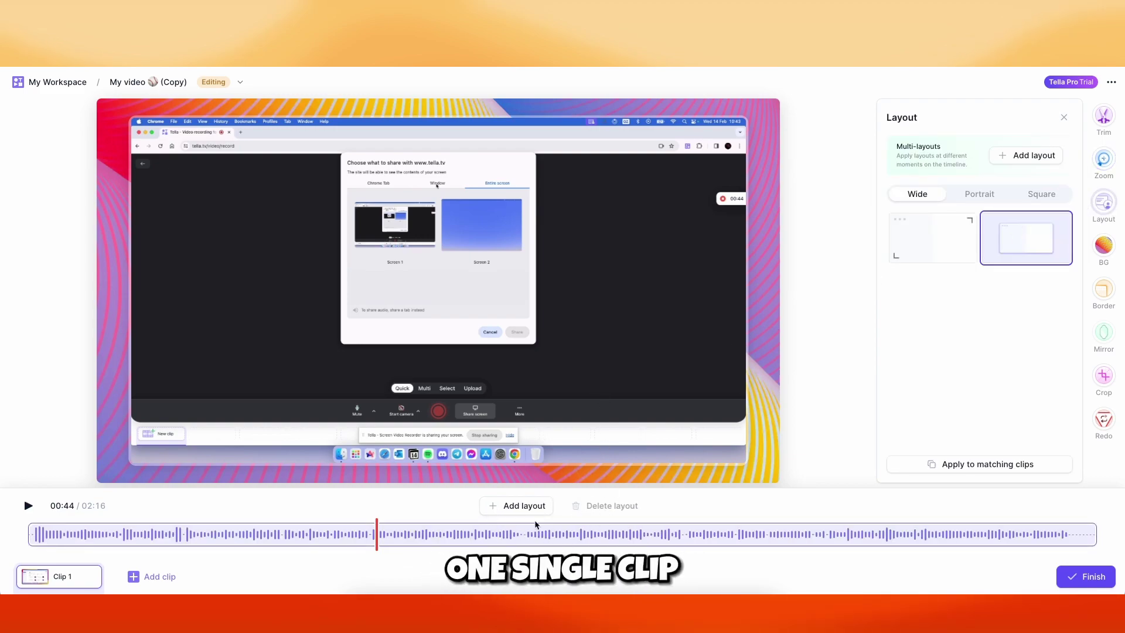
Step: Try the full-frame and inset Wide layouts, then make the canvas Square with the recording inset
left_click(326, 533)
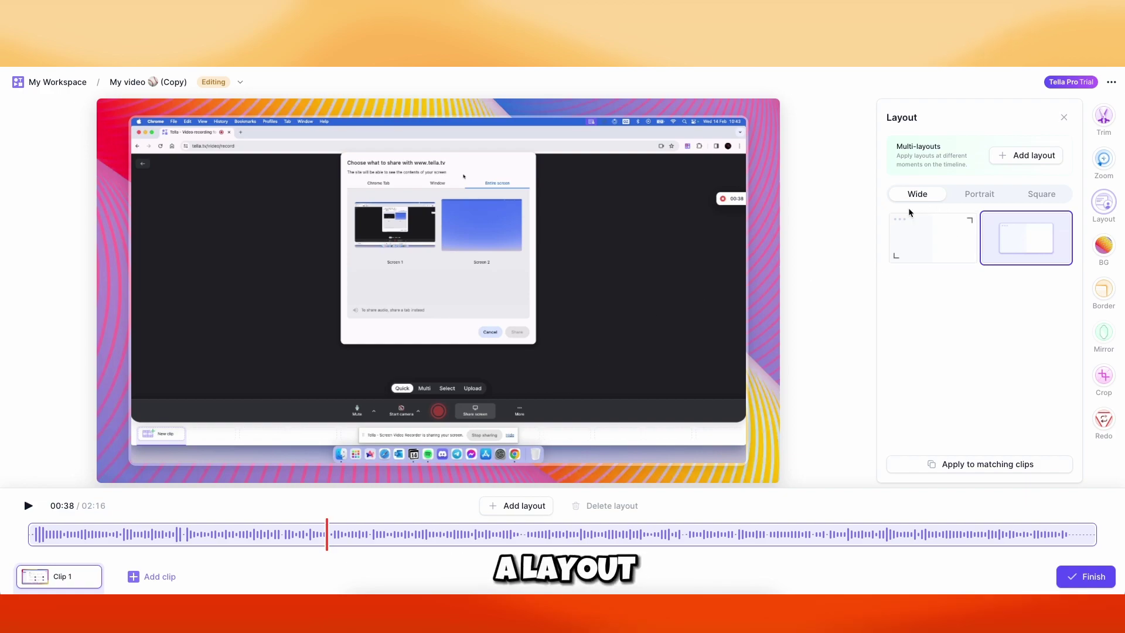
left_click(938, 232)
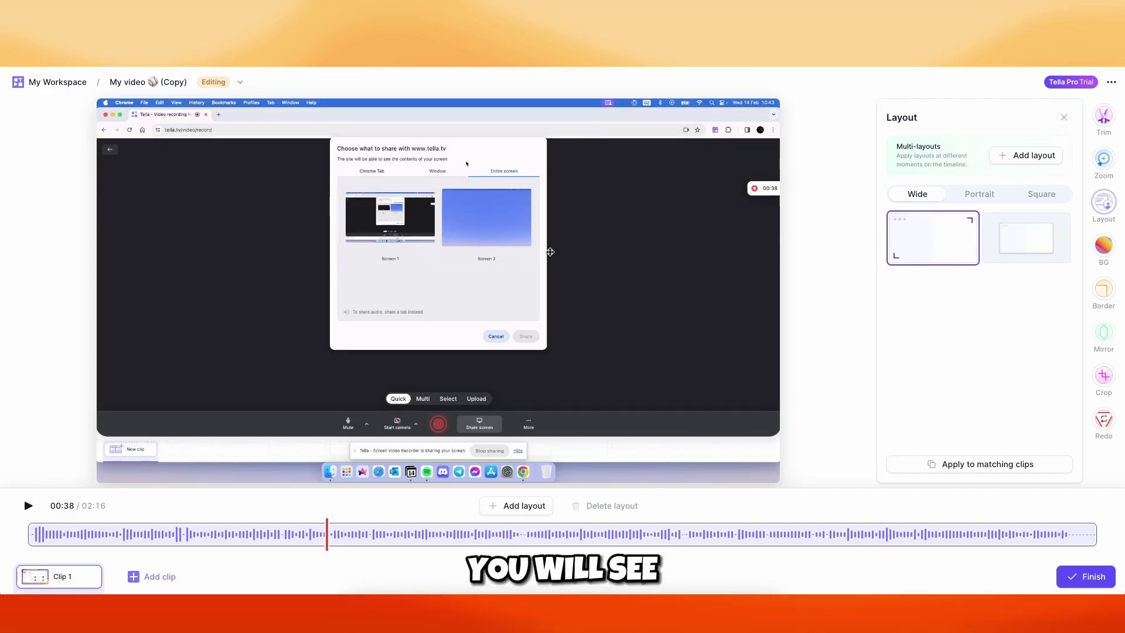
left_click(990, 258)
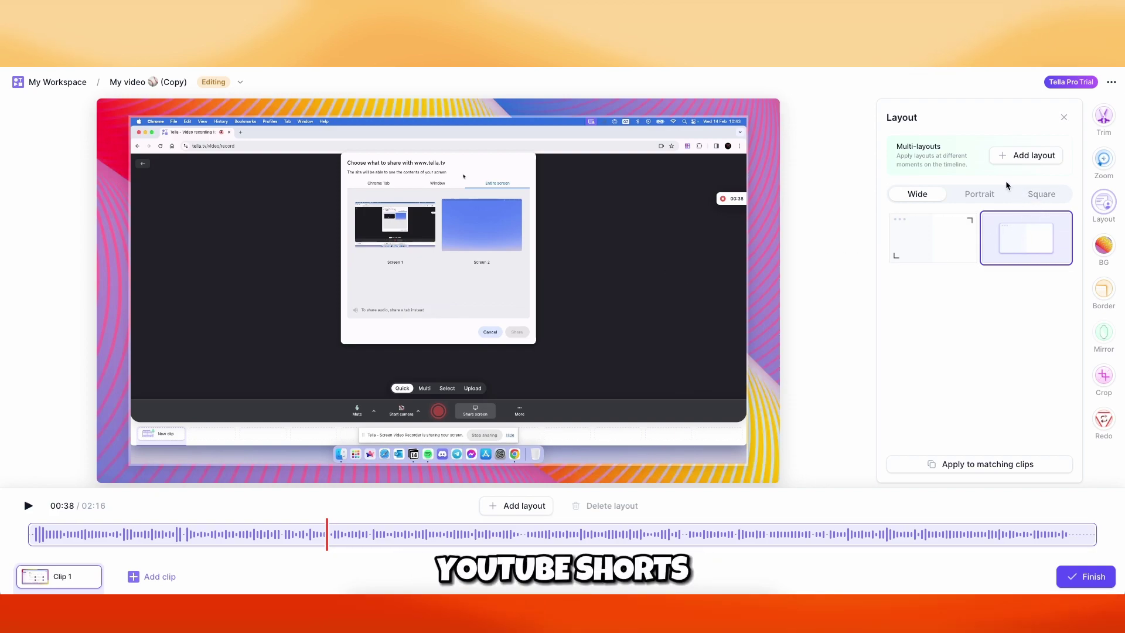
left_click(989, 188)
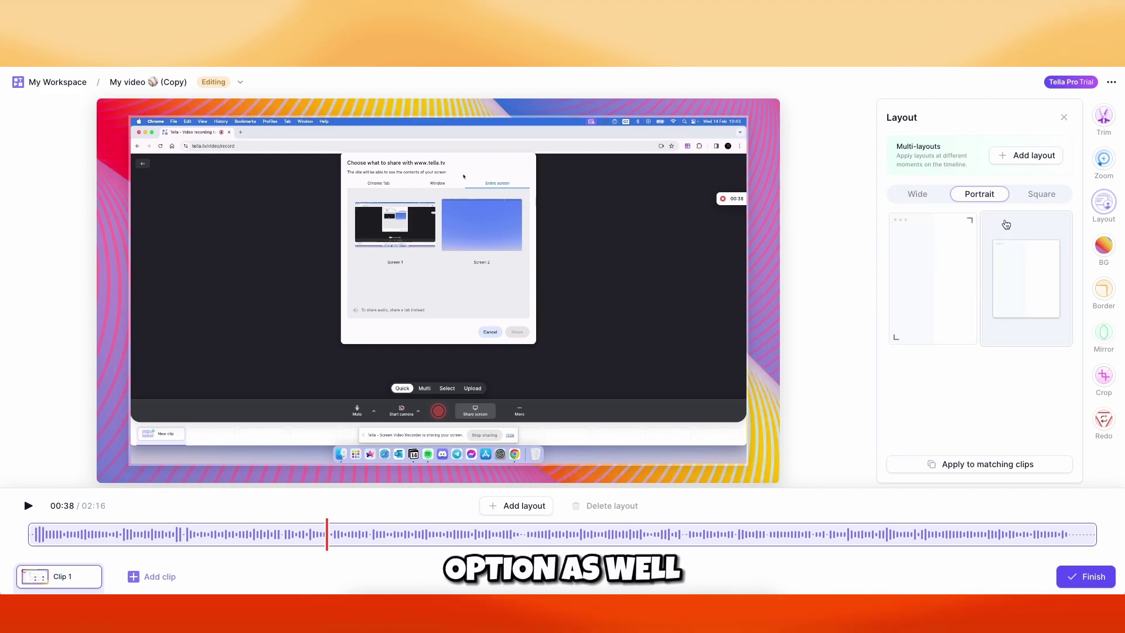
left_click(1046, 195)
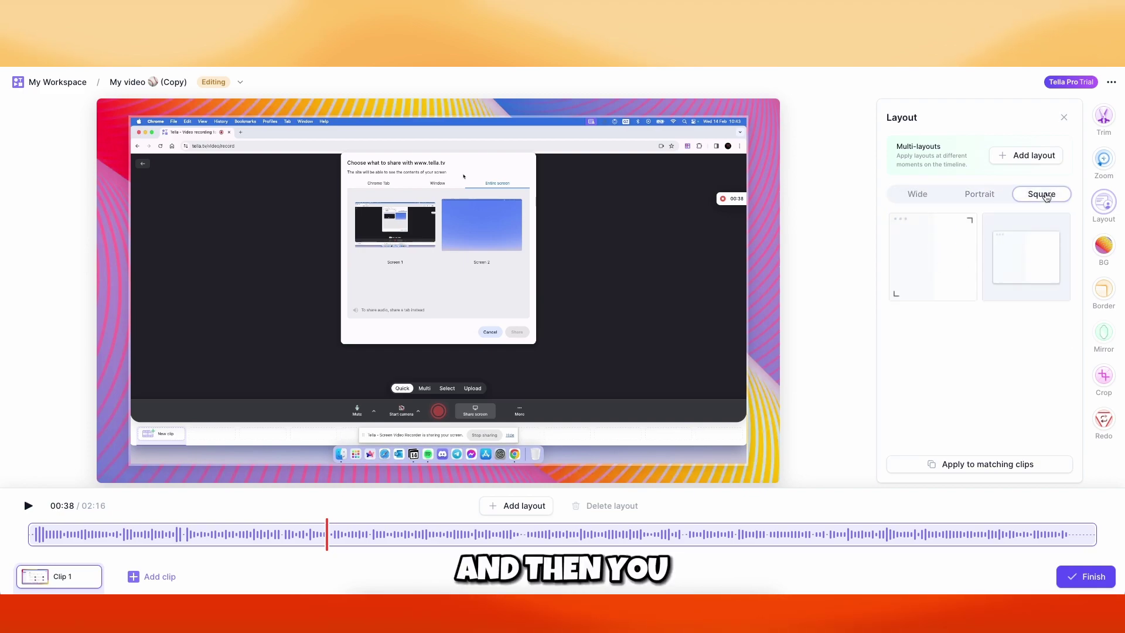
left_click(1033, 248)
left_click(1102, 246)
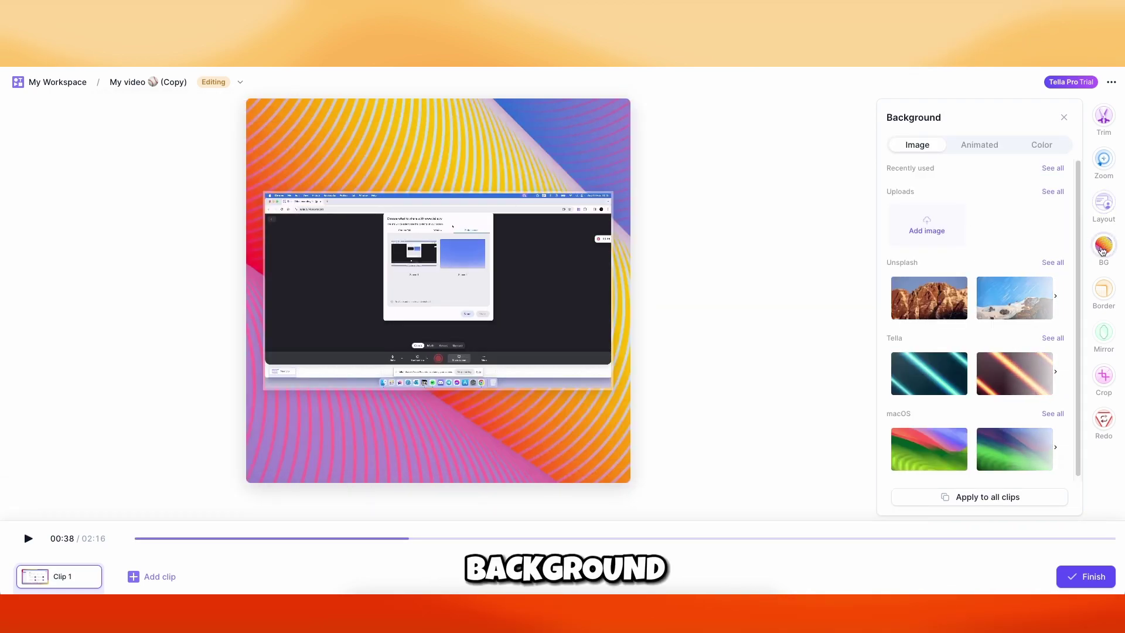
Step: Apply the orange swirl Animated background, then look over the solid Color backgrounds
scroll(969, 230, "down", 1)
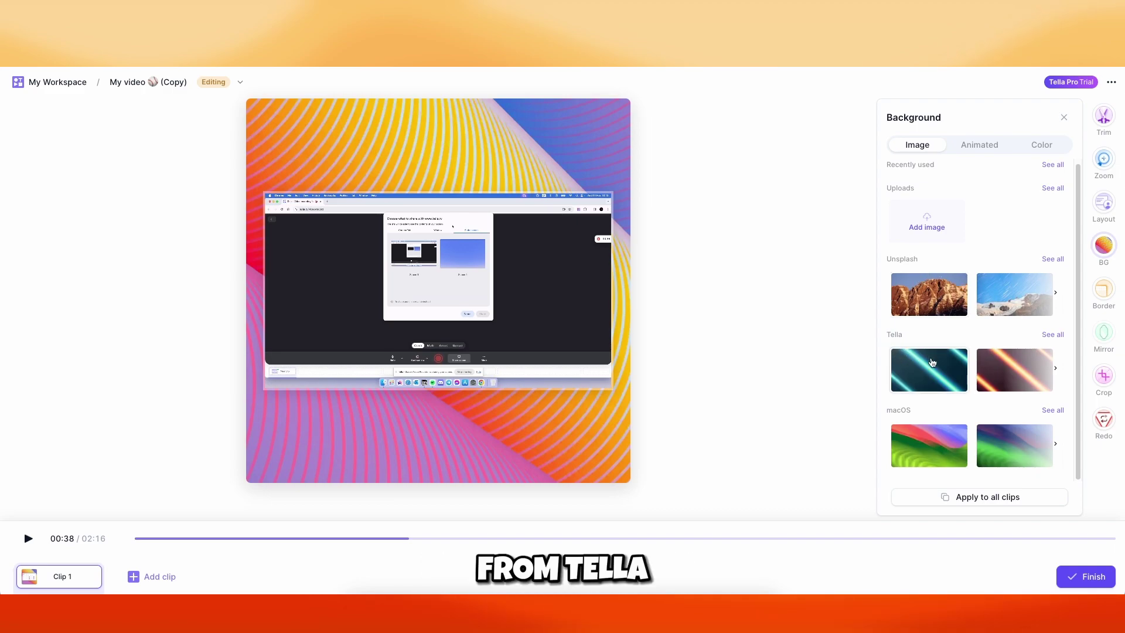
left_click(976, 146)
scroll(973, 205, "down", 3)
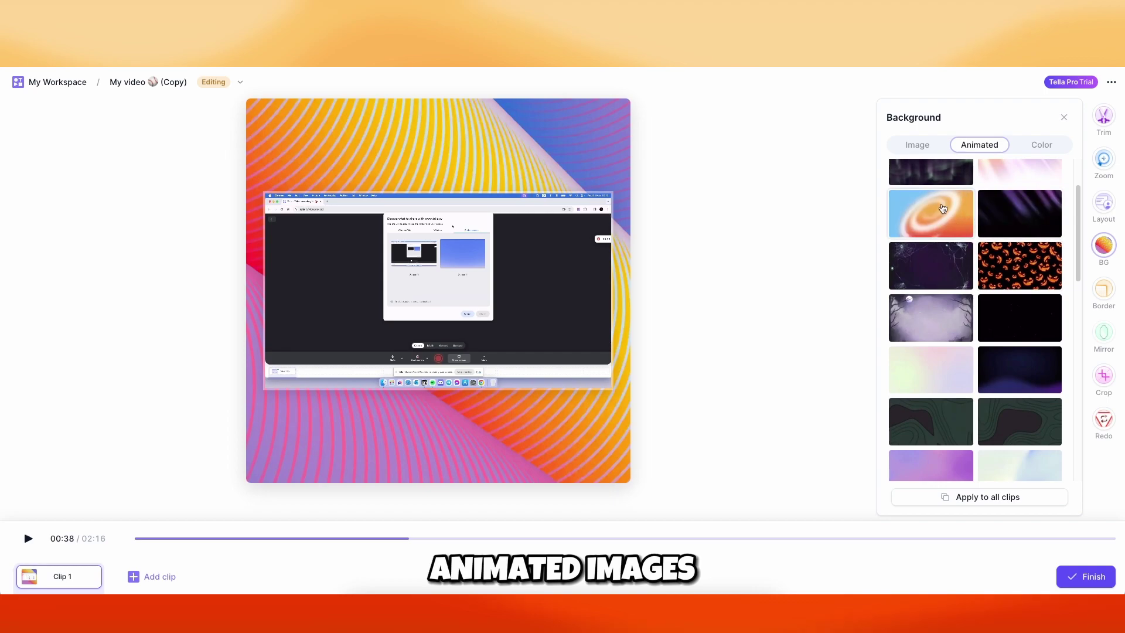
left_click(942, 209)
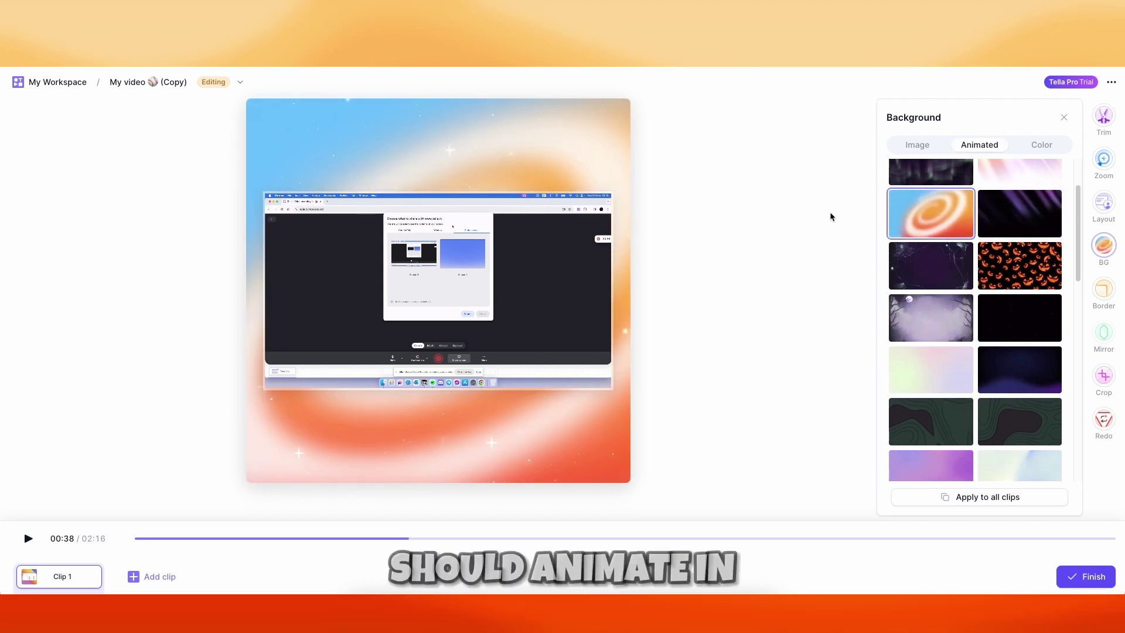
left_click(1041, 145)
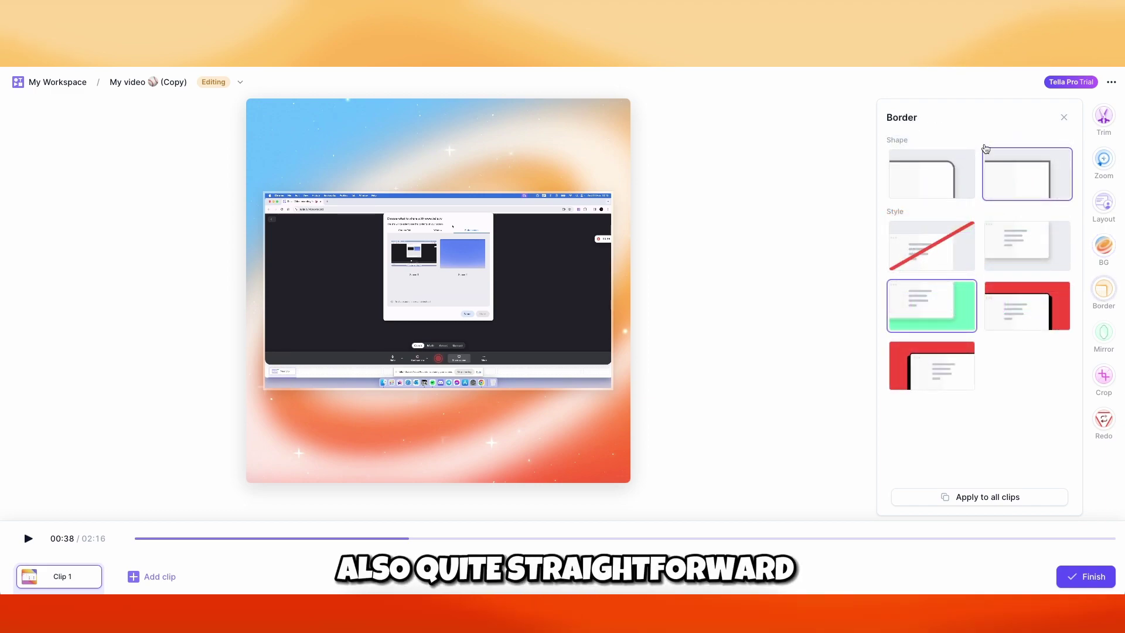
Step: Give the recording rounded corners, then try no border and a plain shadow border
left_click(950, 174)
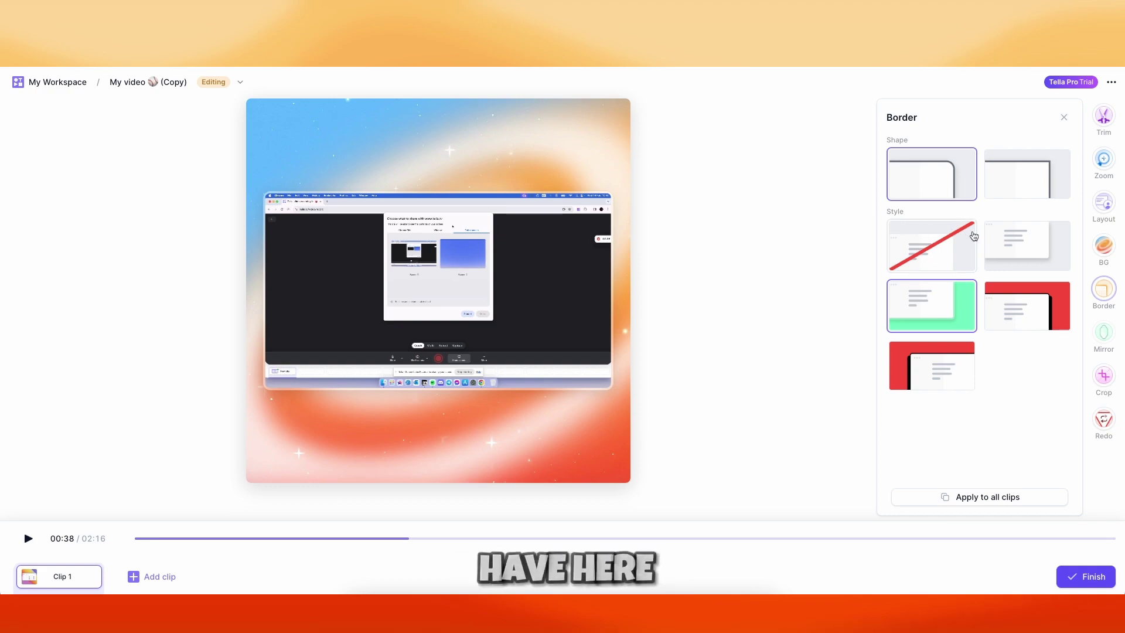
left_click(955, 245)
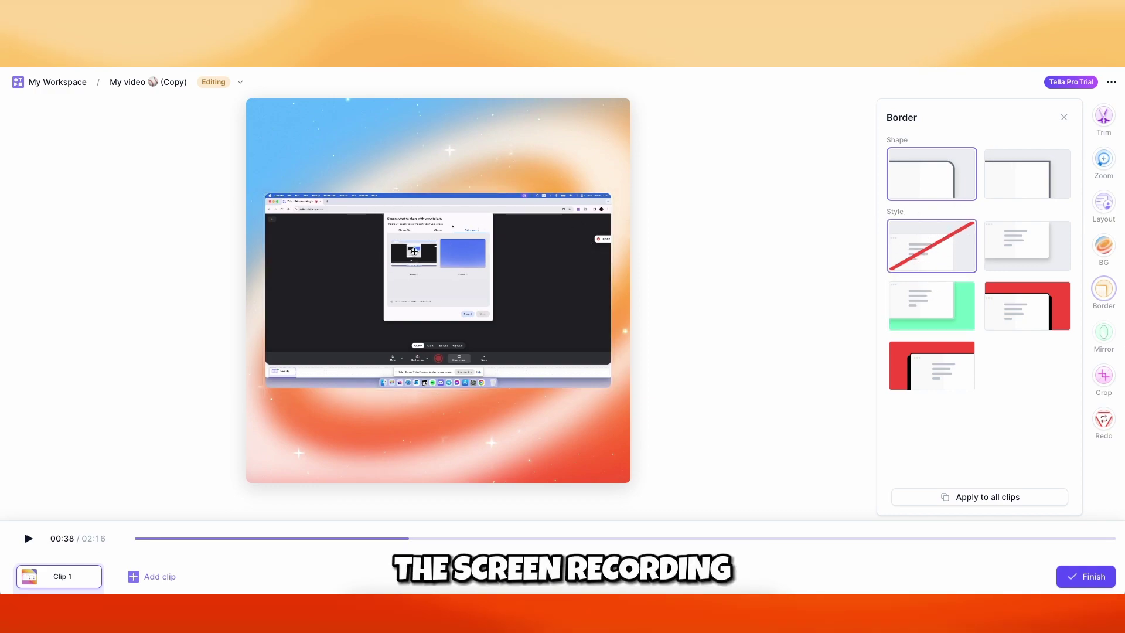
left_click(1014, 249)
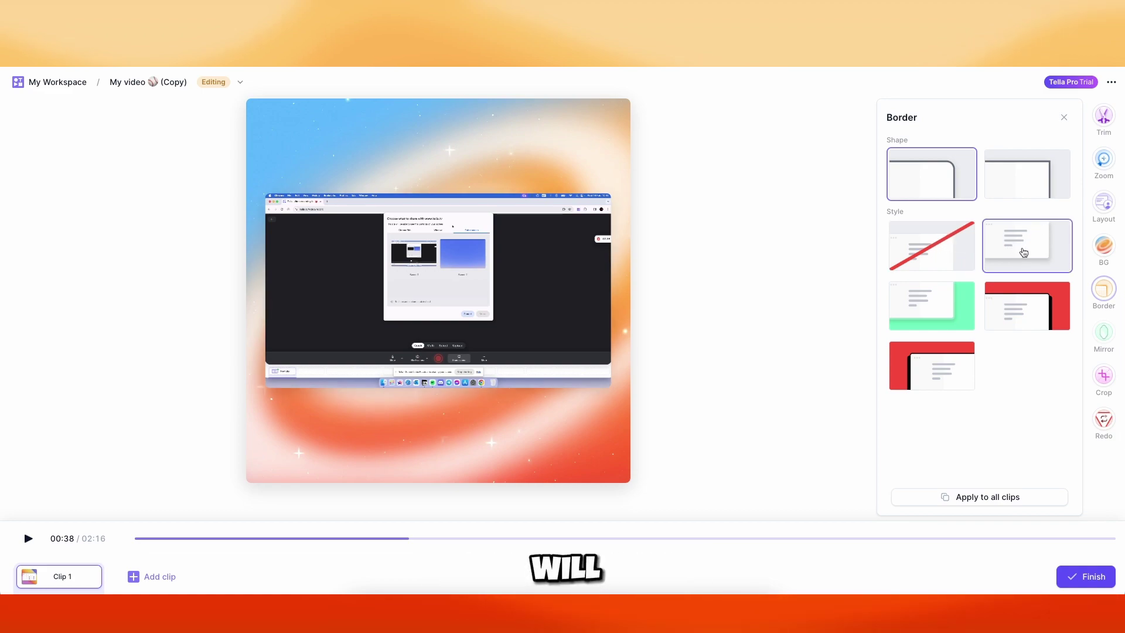
Step: Try the green and two red backdrop border styles, settling on the green one
left_click(958, 297)
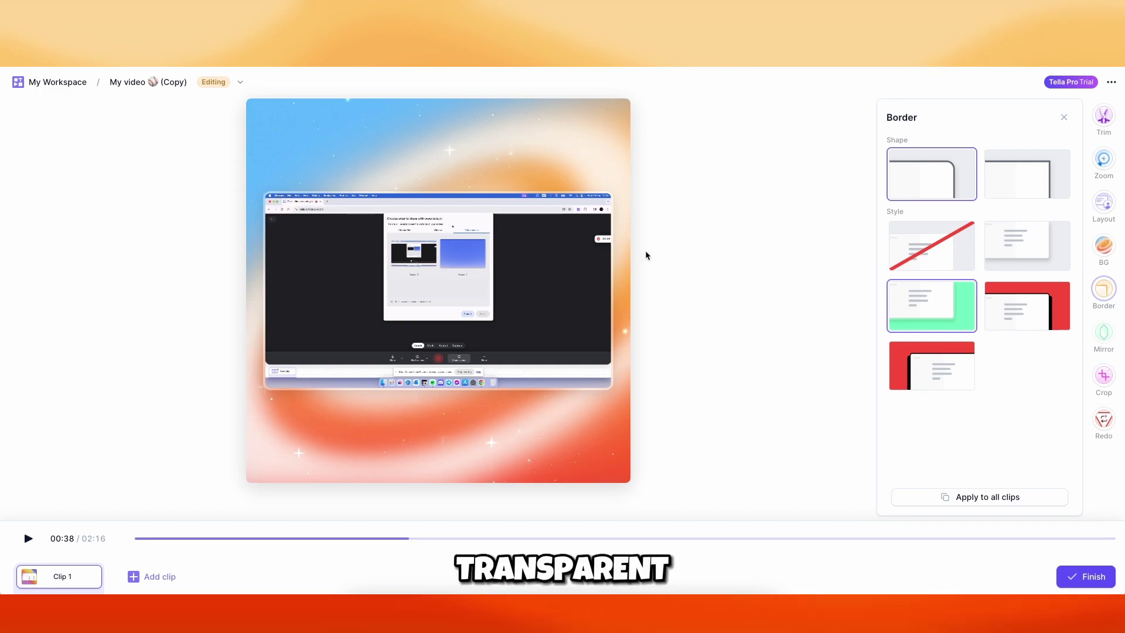
left_click(1042, 309)
left_click(943, 369)
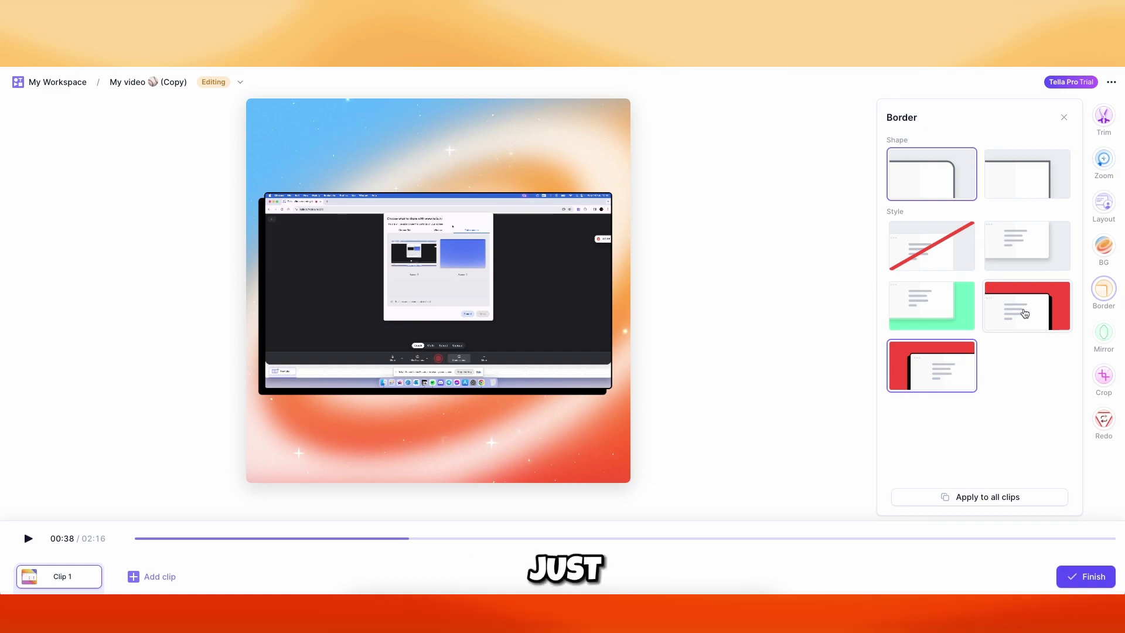
left_click(948, 293)
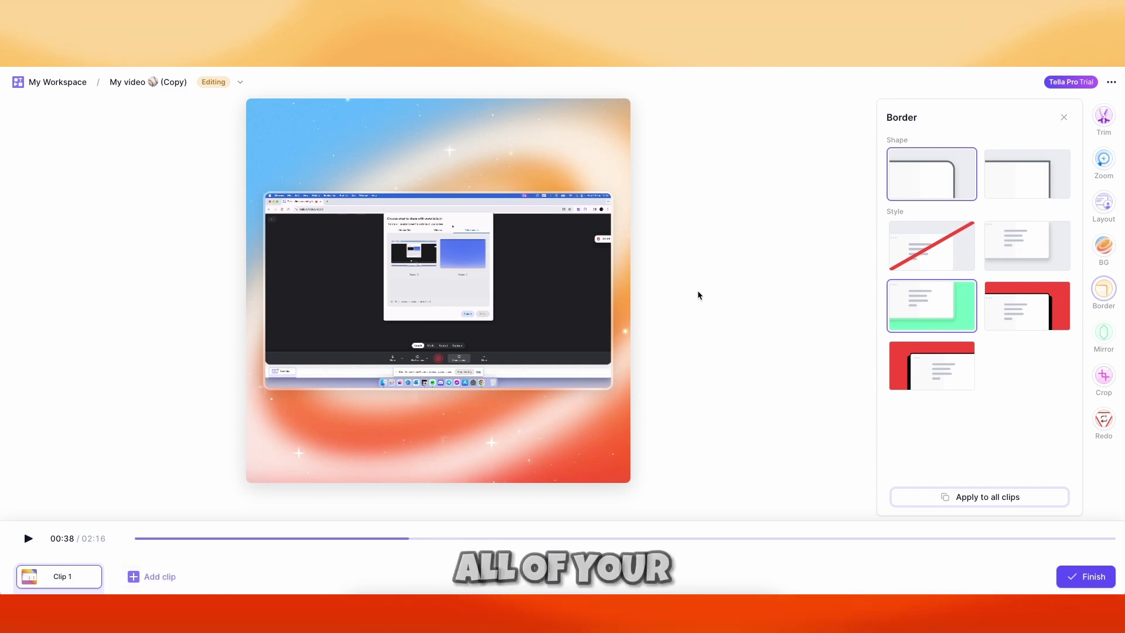
left_click(1101, 334)
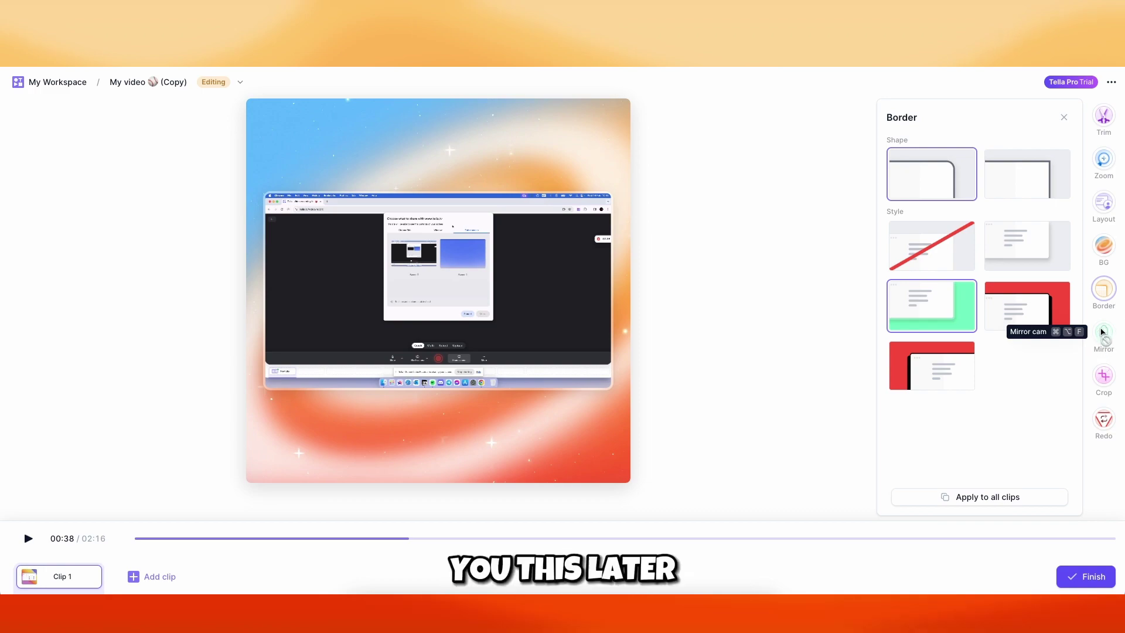
left_click(1103, 378)
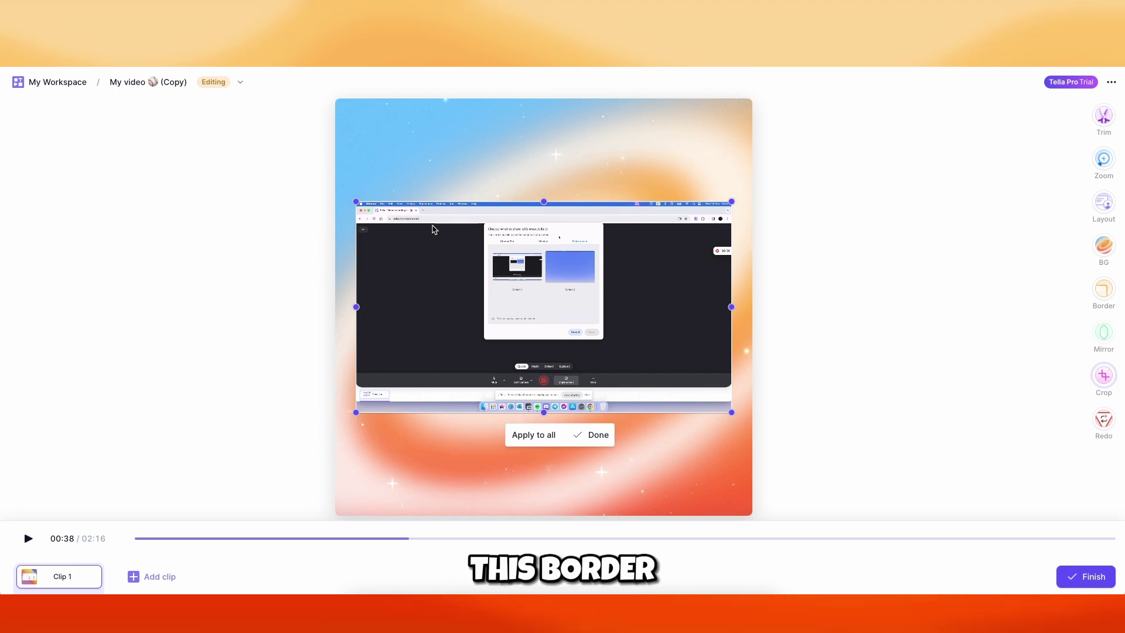
Step: Trim the top menu bar and bottom dock strip from the recording and apply the crop
left_click_drag(543, 201, 541, 205)
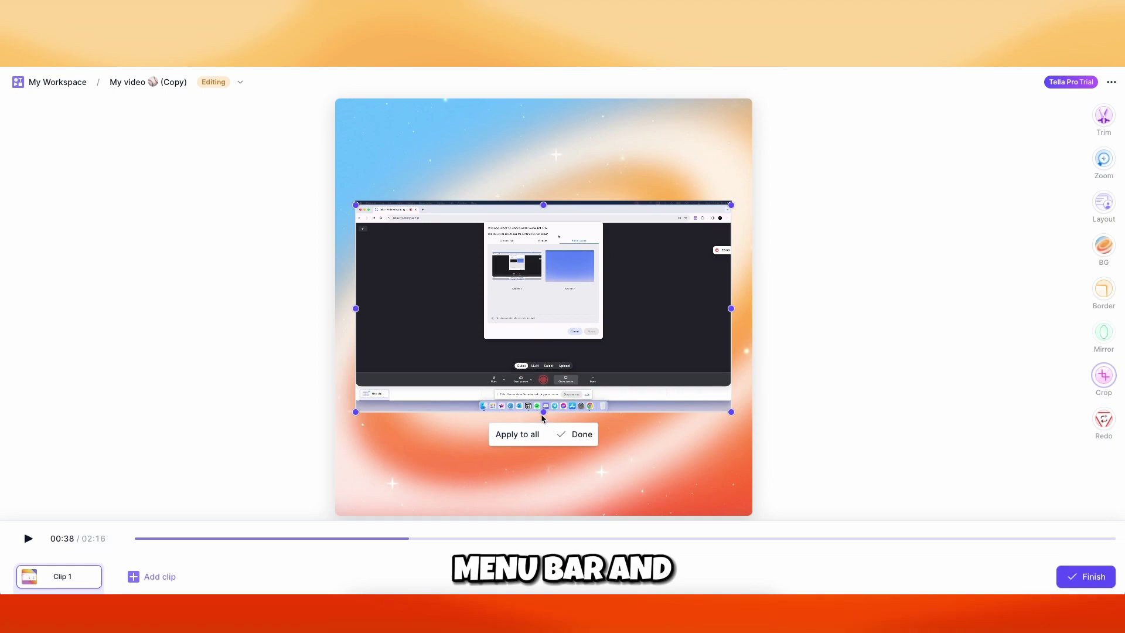
left_click_drag(543, 413, 540, 398)
left_click(579, 419)
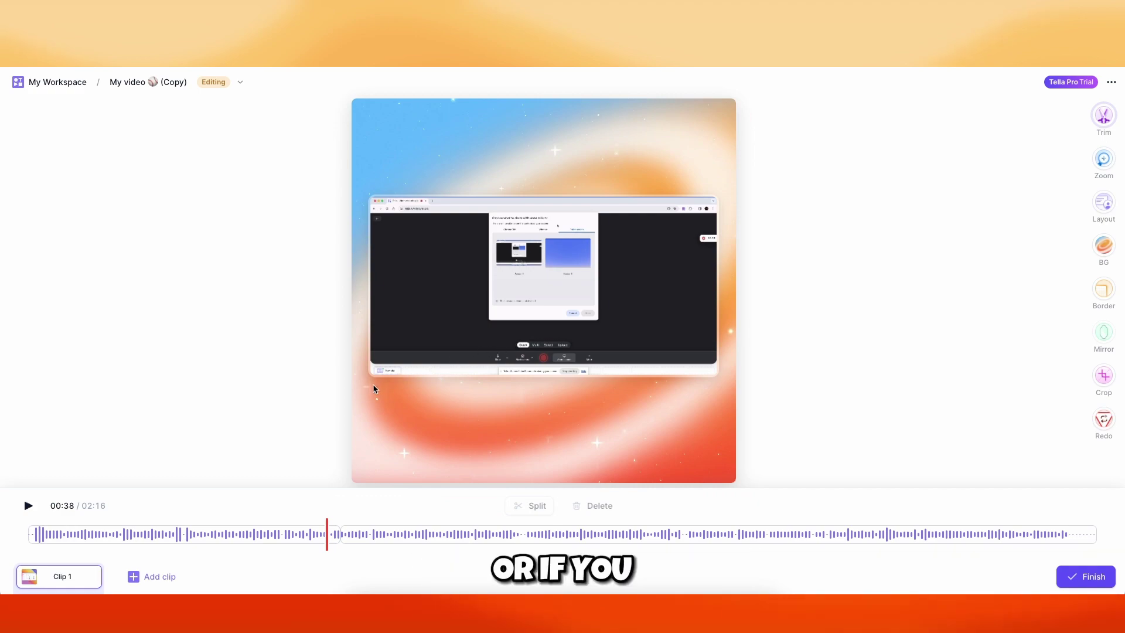
Step: Browse the Add clip Upload and Select options, return to Clip 1, and finish editing
left_click(158, 582)
left_click(620, 495)
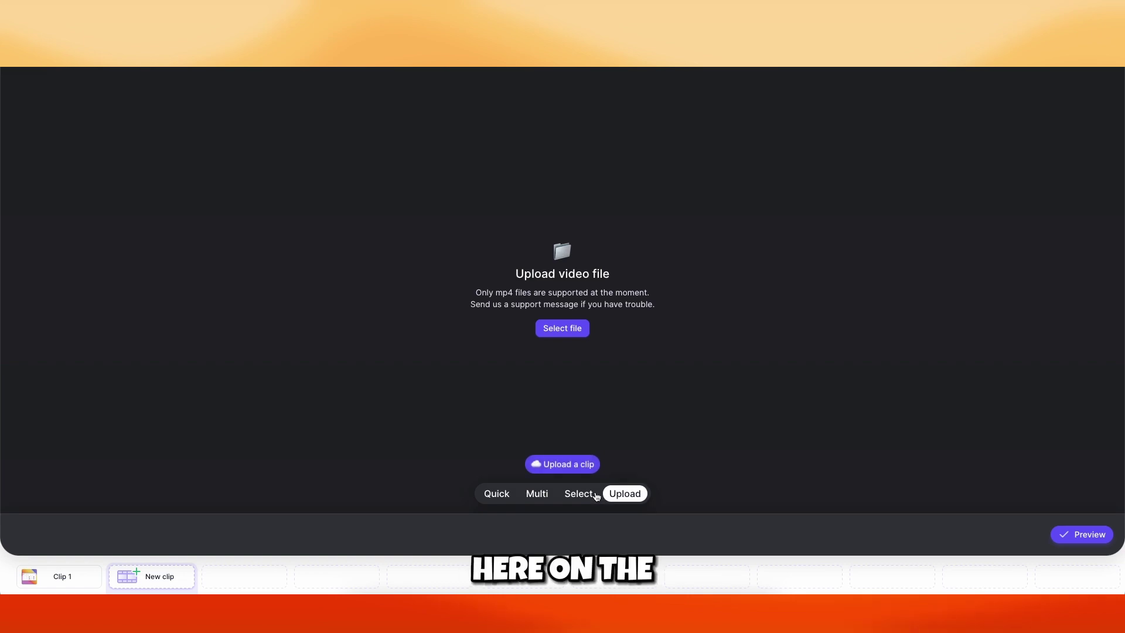
left_click(592, 495)
scroll(135, 150, "down", 1)
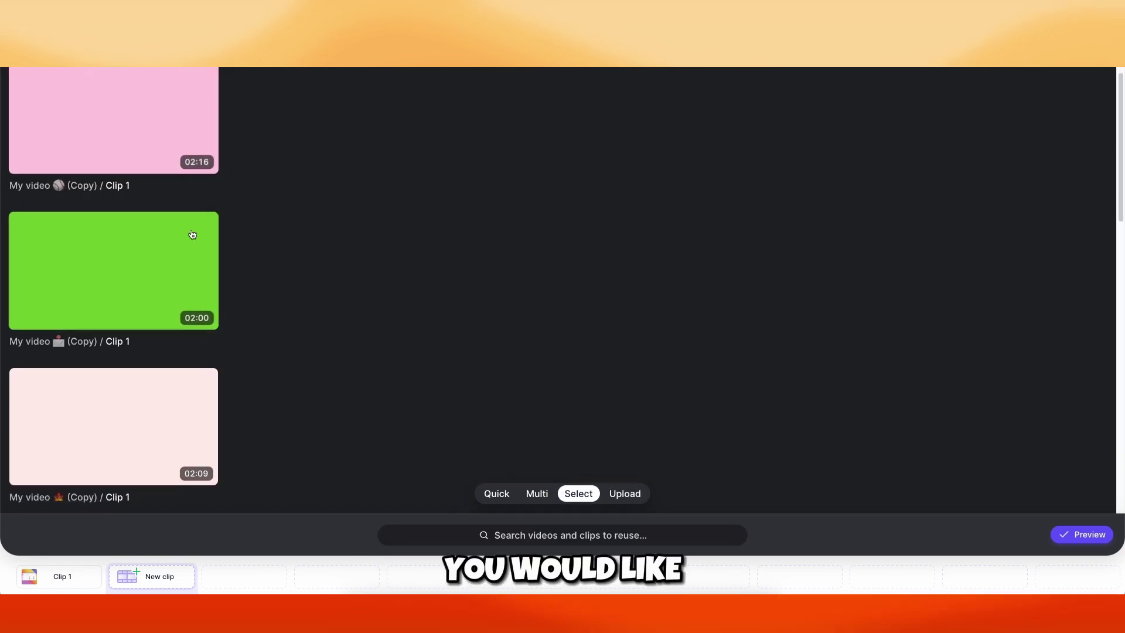
scroll(191, 234, "up", 1)
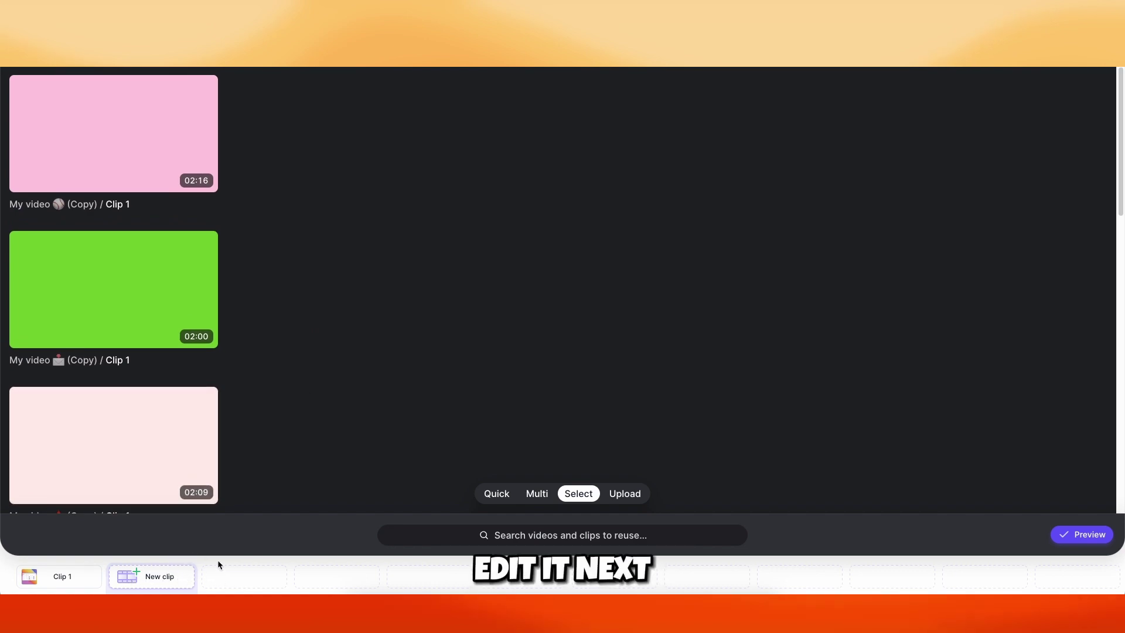
left_click(59, 576)
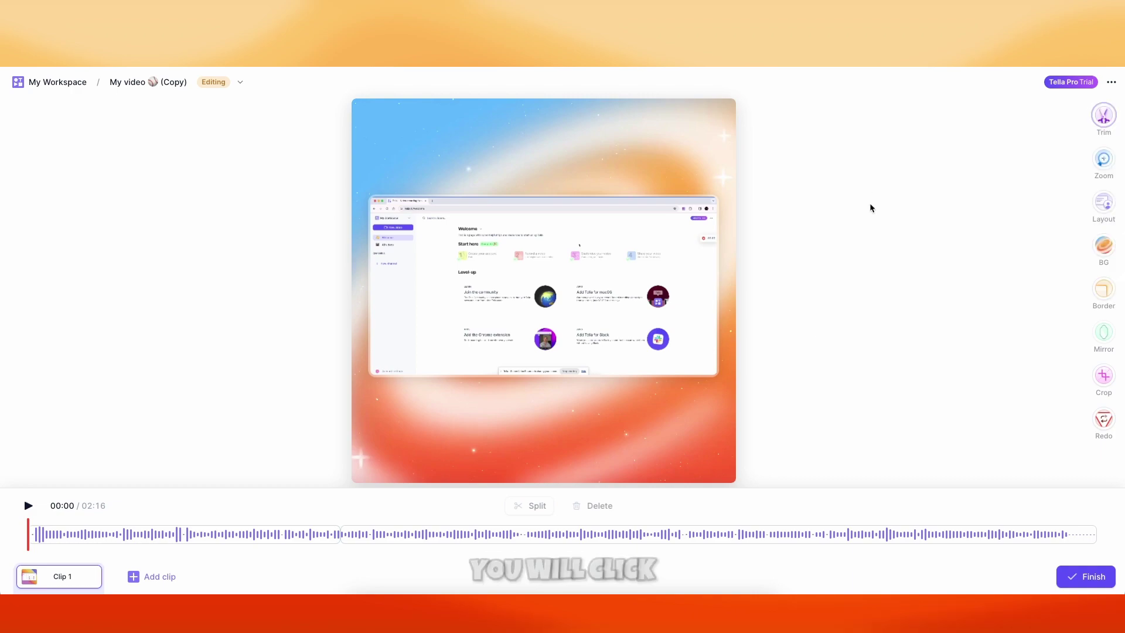
left_click(1092, 582)
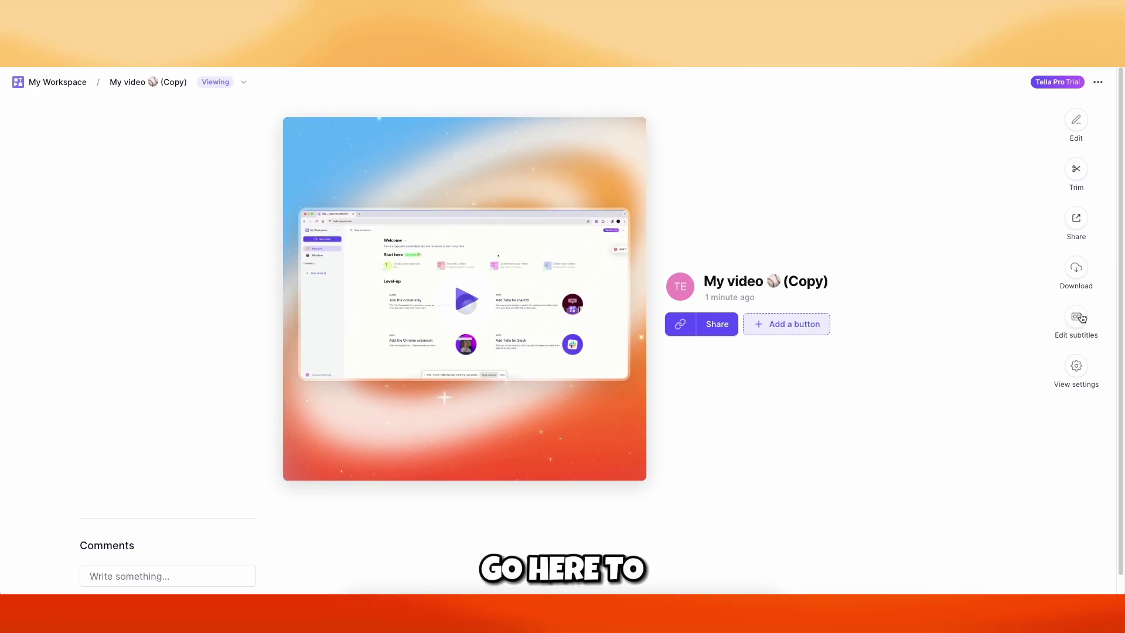
Step: Change the subtitle word 'Tala' to 'Tella', review subtitle Settings, and close the panel
left_click(1082, 319)
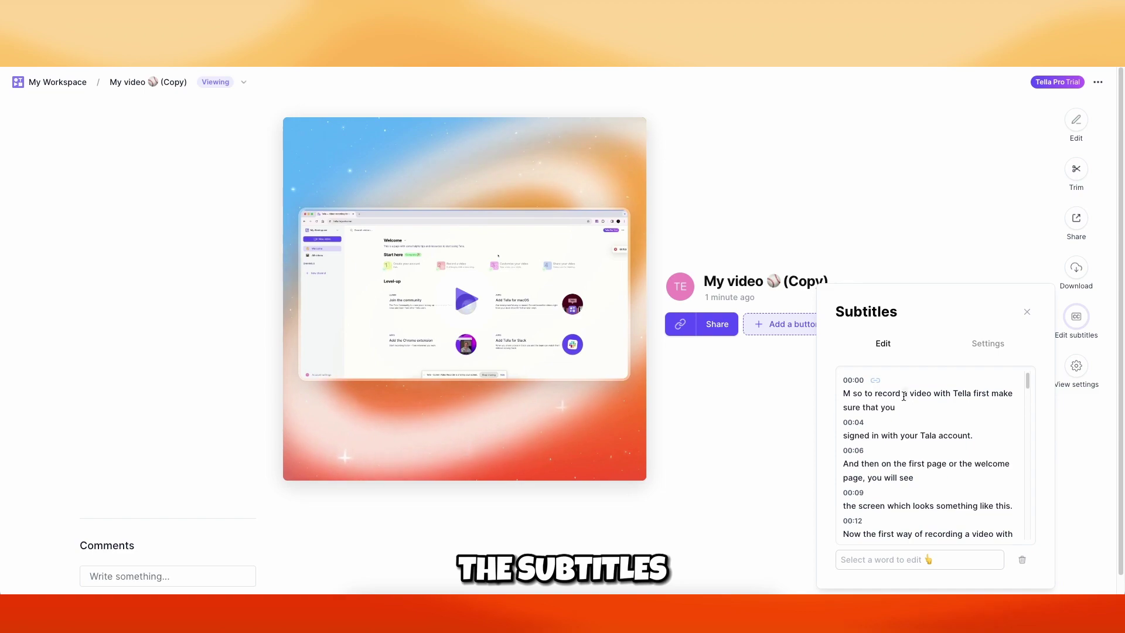
left_click(928, 436)
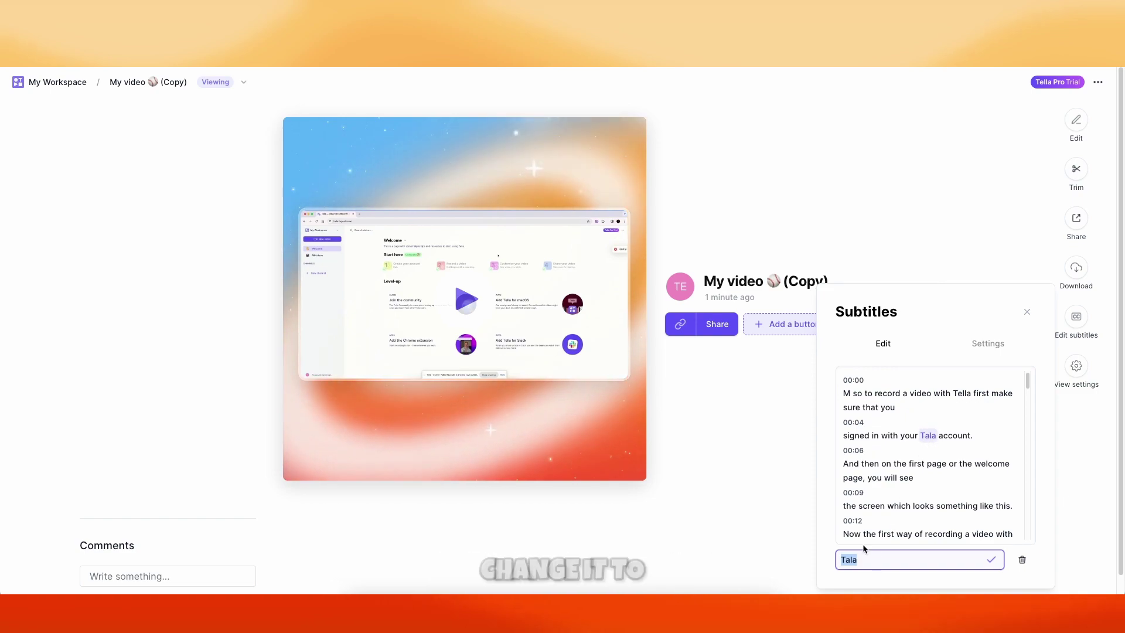
type("Tella")
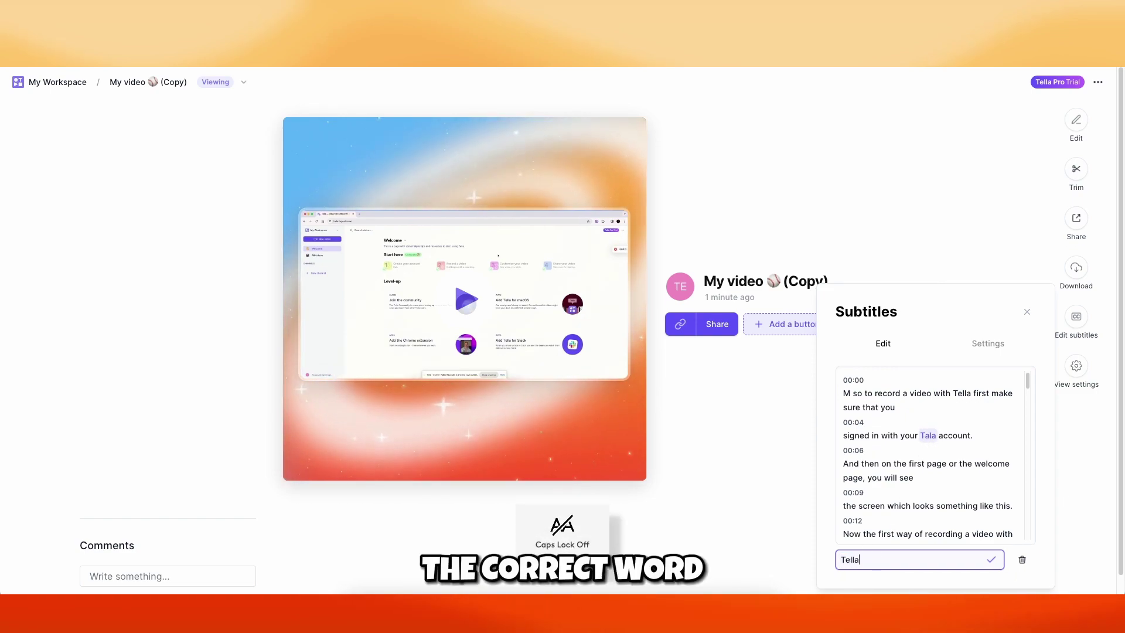
left_click(989, 562)
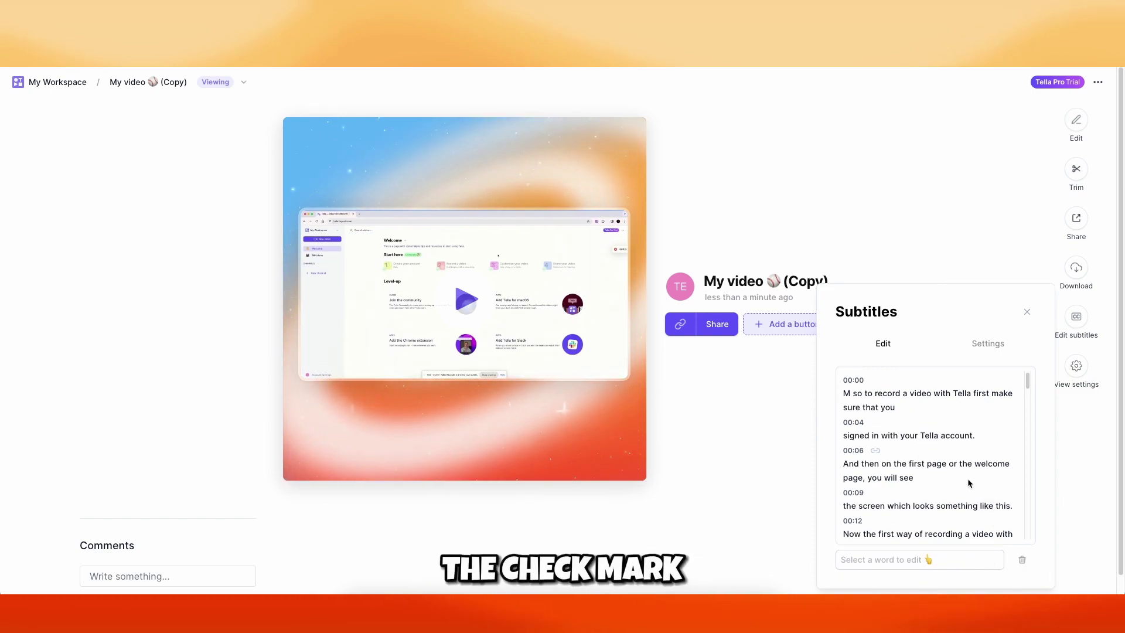
left_click(985, 344)
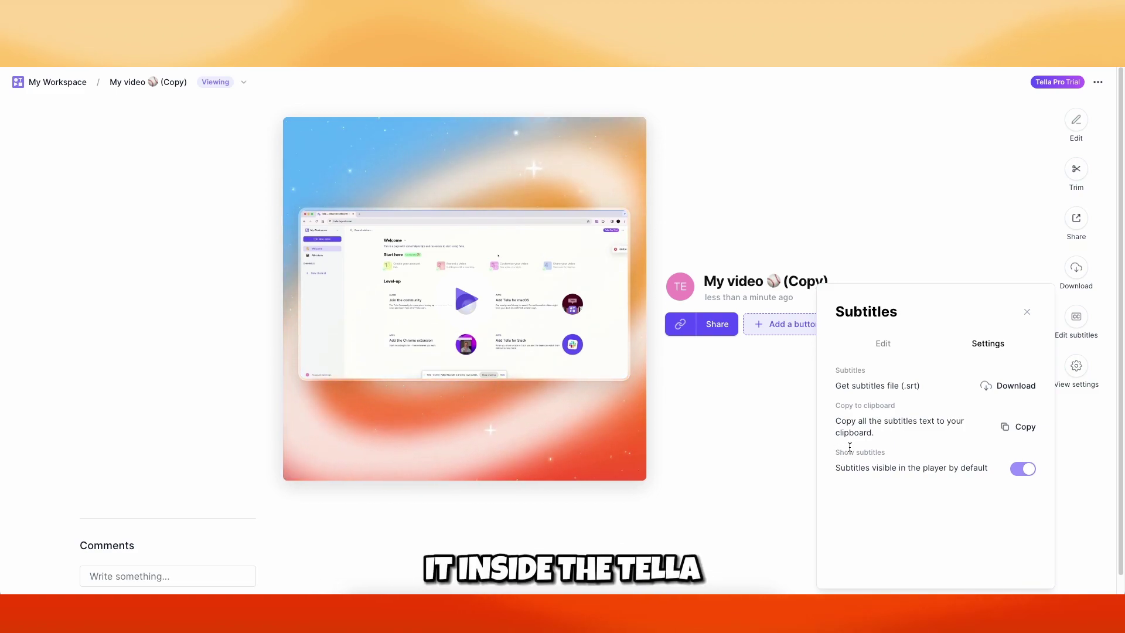
left_click(1027, 312)
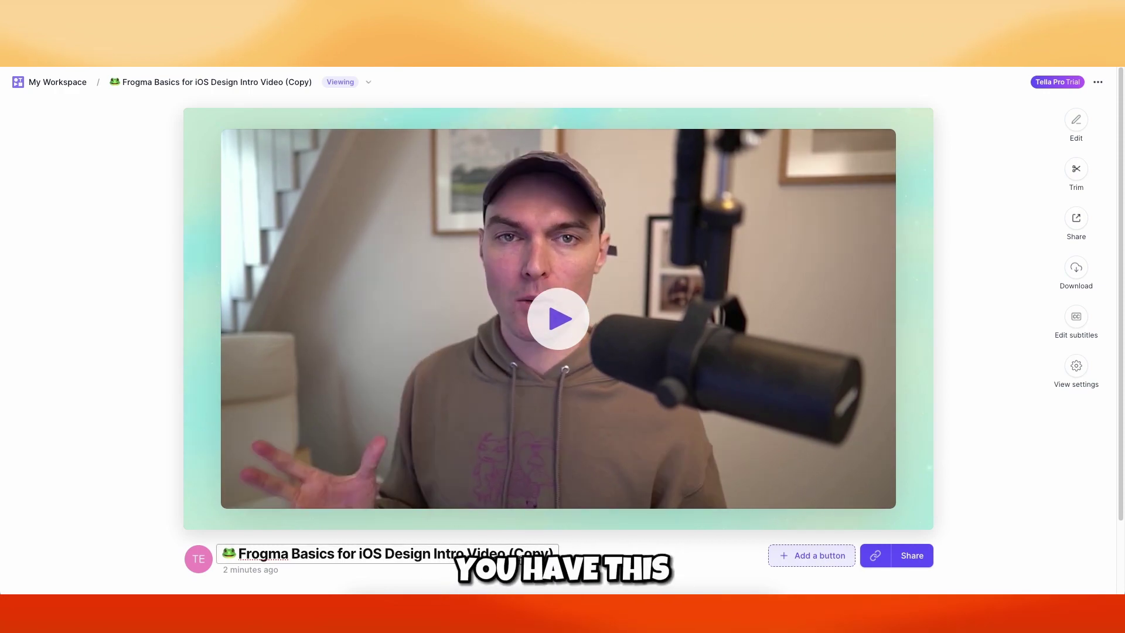
Step: Shrink the Intro clip's camera video and move it toward the bottom-right
left_click_drag(550, 552, 223, 553)
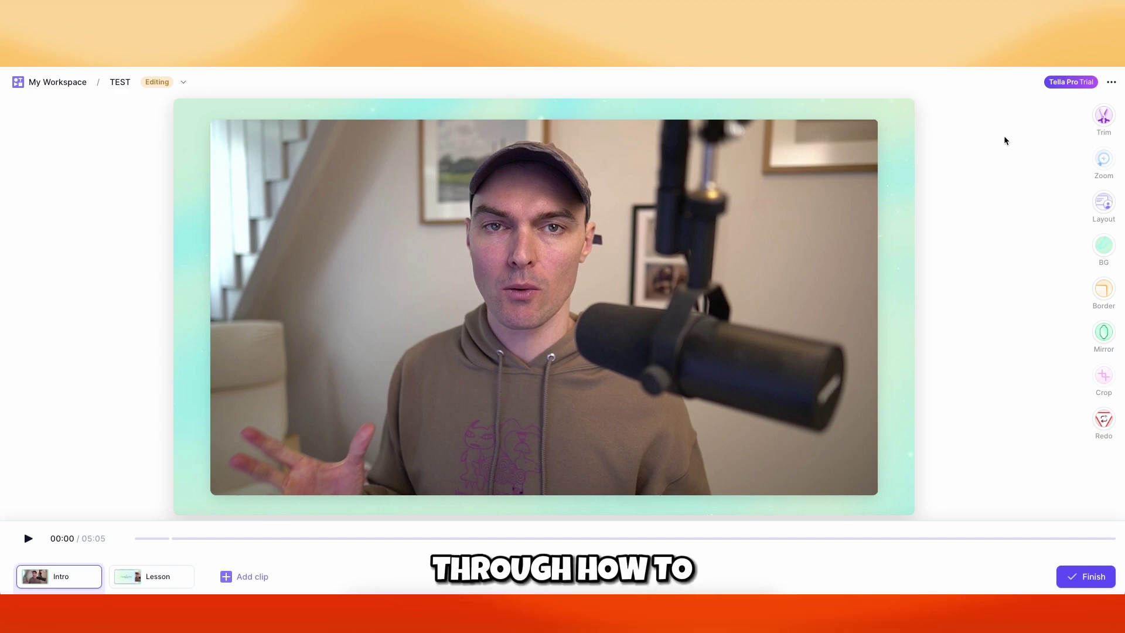
left_click(457, 342)
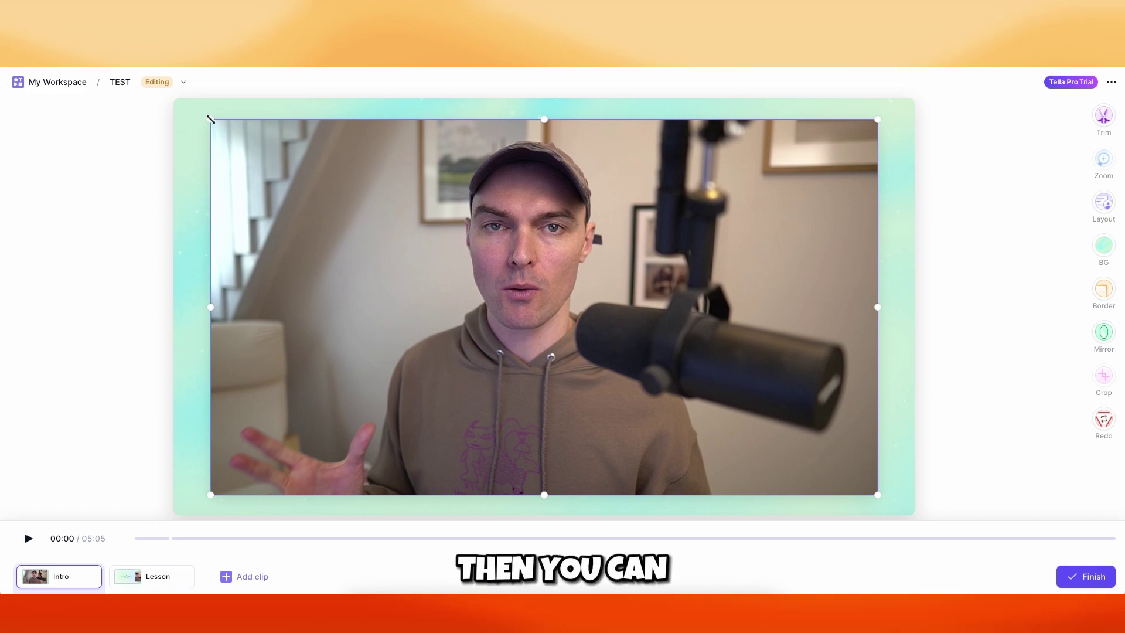
left_click_drag(211, 119, 384, 219)
left_click_drag(580, 337, 512, 280)
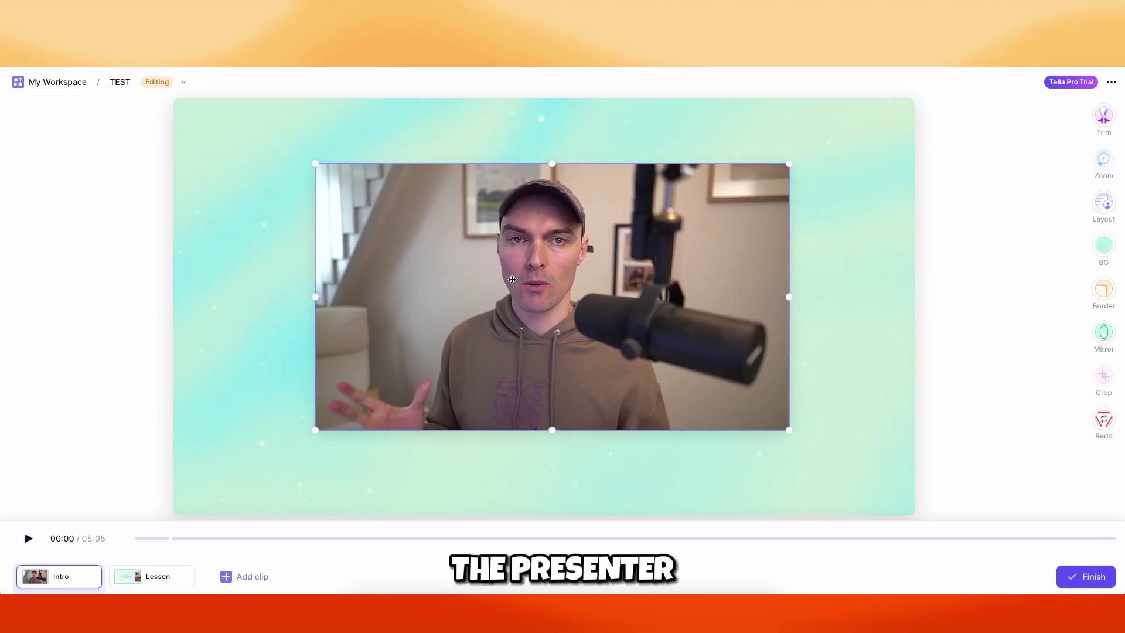
Step: In the Lesson clip, shrink the Frogma slide to sit left of the camera and shift the camera left
left_click(163, 575)
left_click(354, 389)
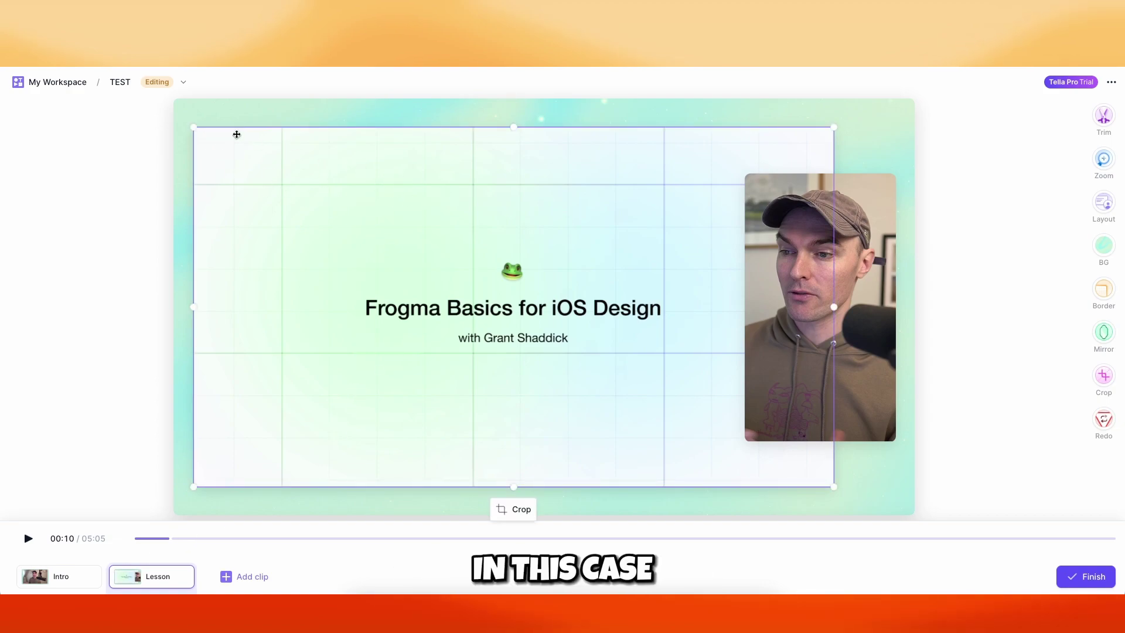
left_click_drag(378, 250, 403, 243)
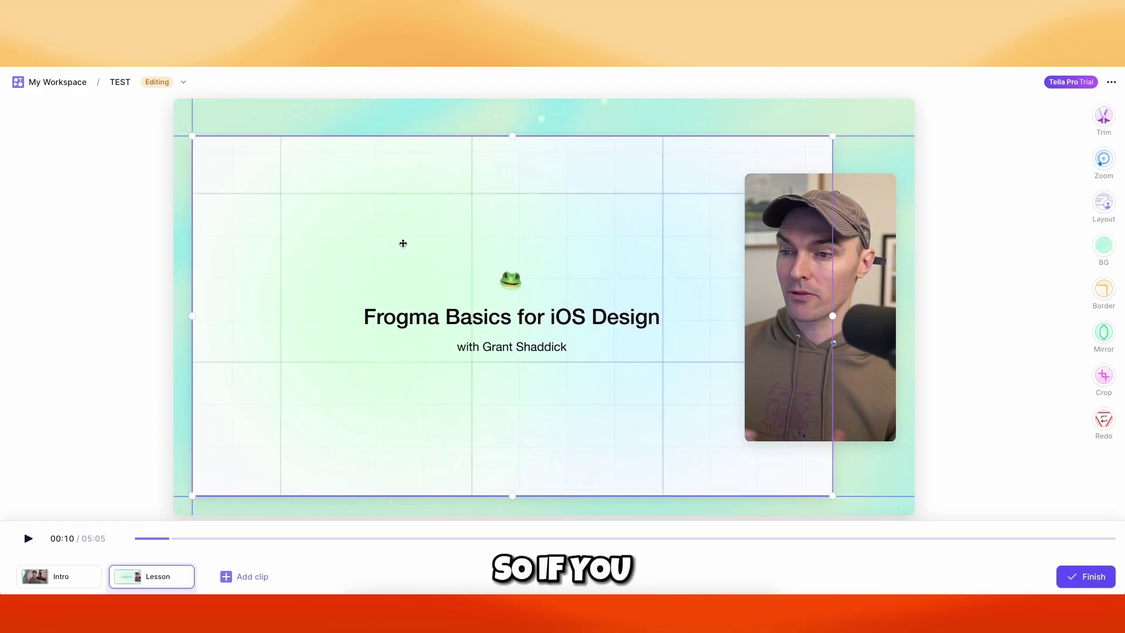
left_click_drag(831, 133, 635, 241)
left_click_drag(570, 271, 508, 251)
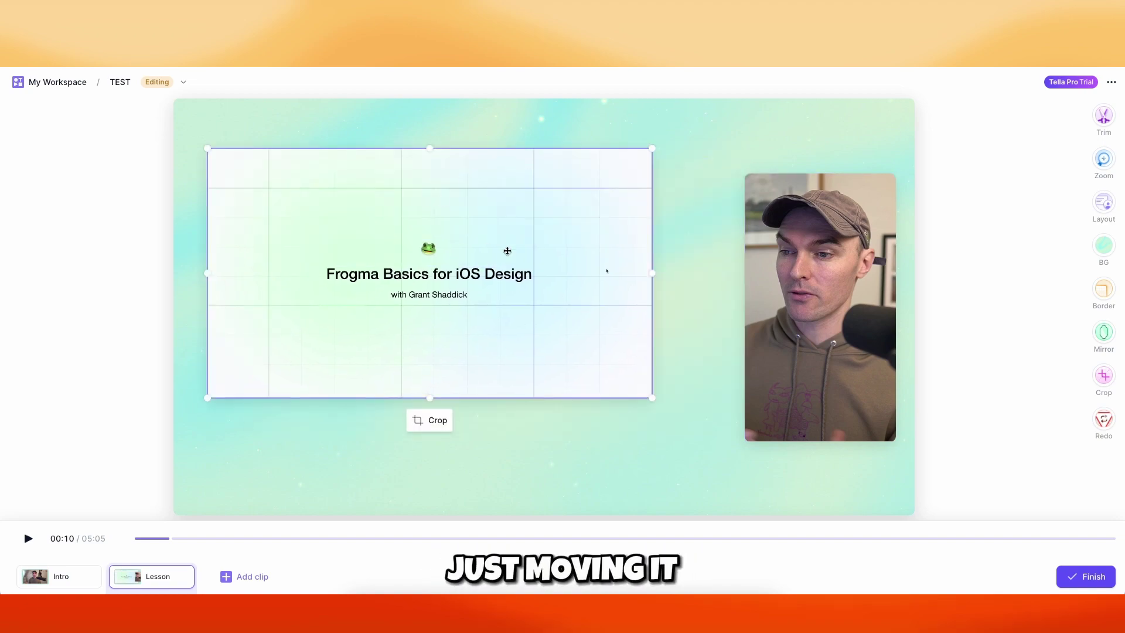
left_click(820, 235)
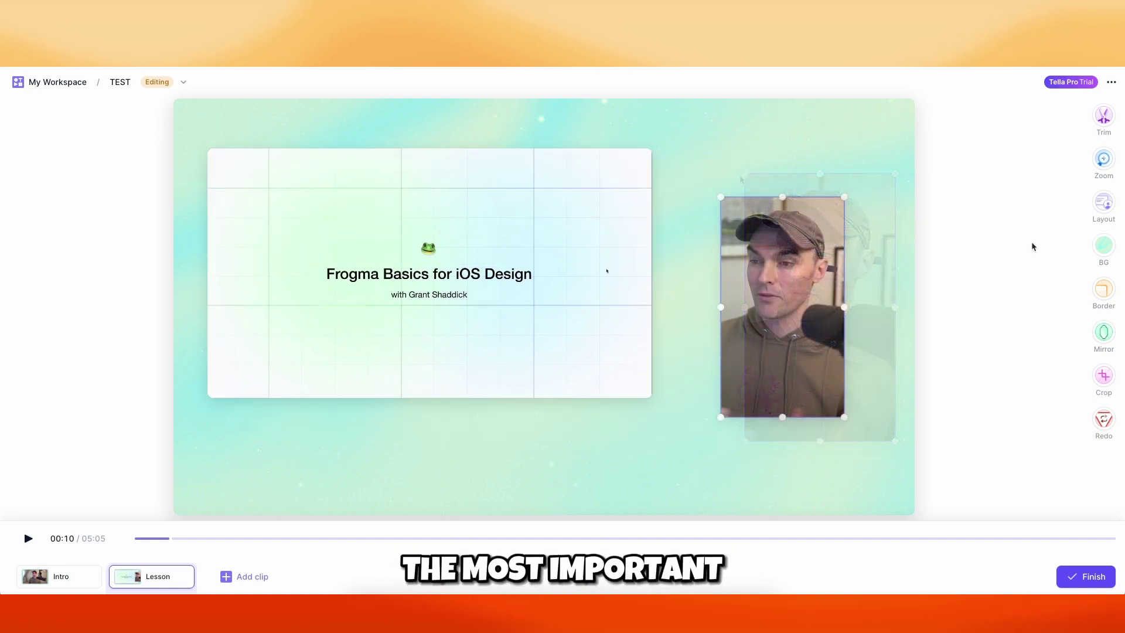
left_click(1104, 203)
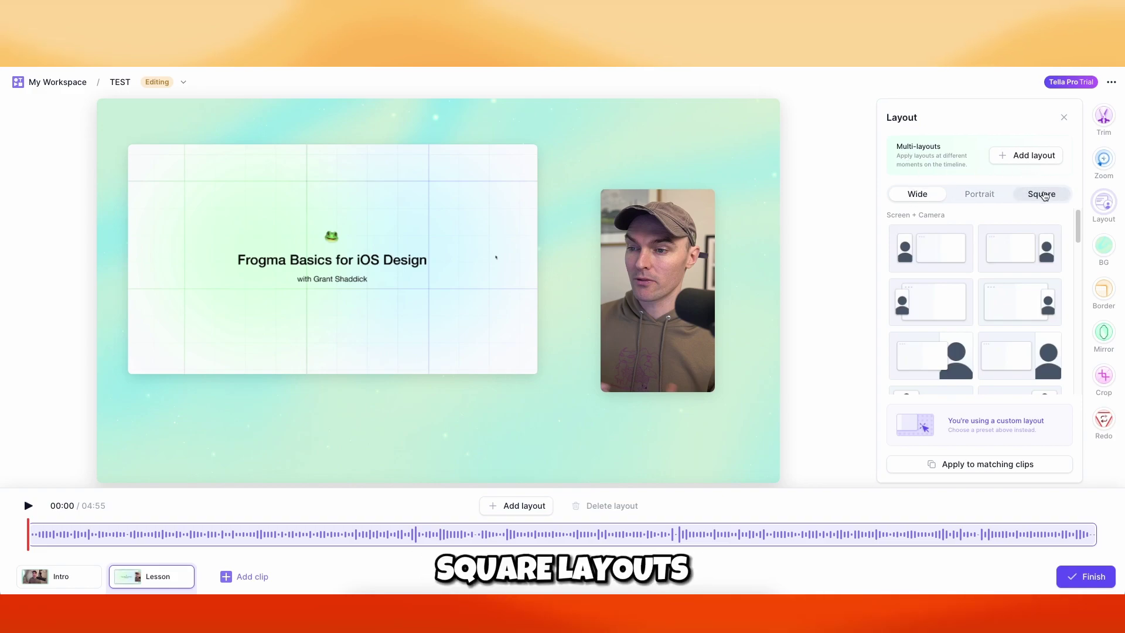
Step: Try the landscape presets: camera left, small inset, round corner bubble, camera-only and camera circle
left_click(940, 258)
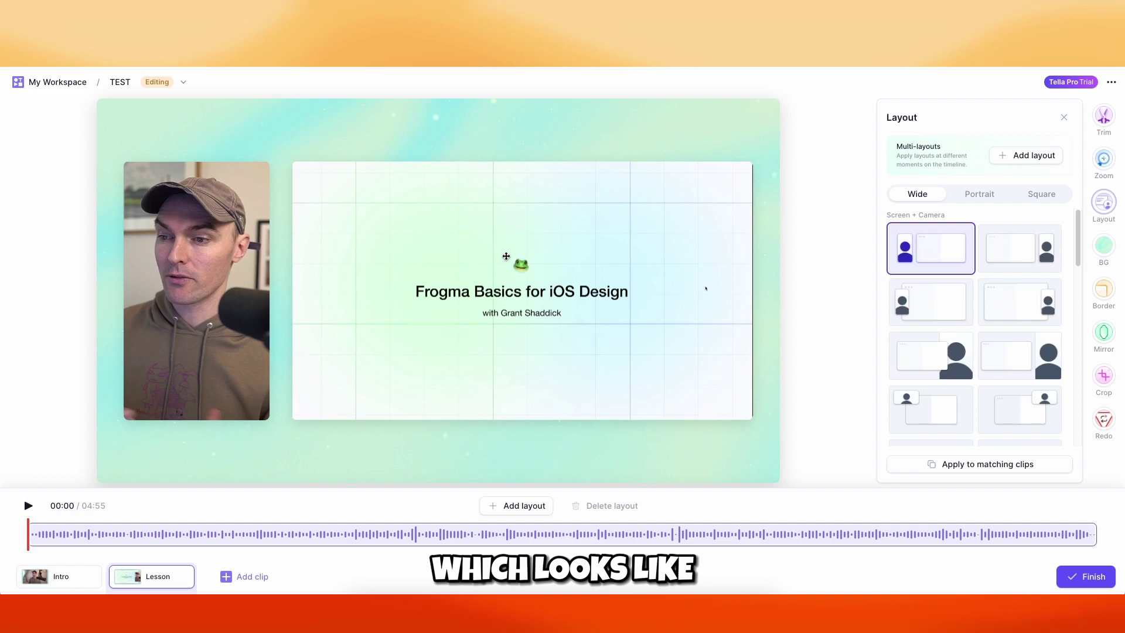
left_click(941, 307)
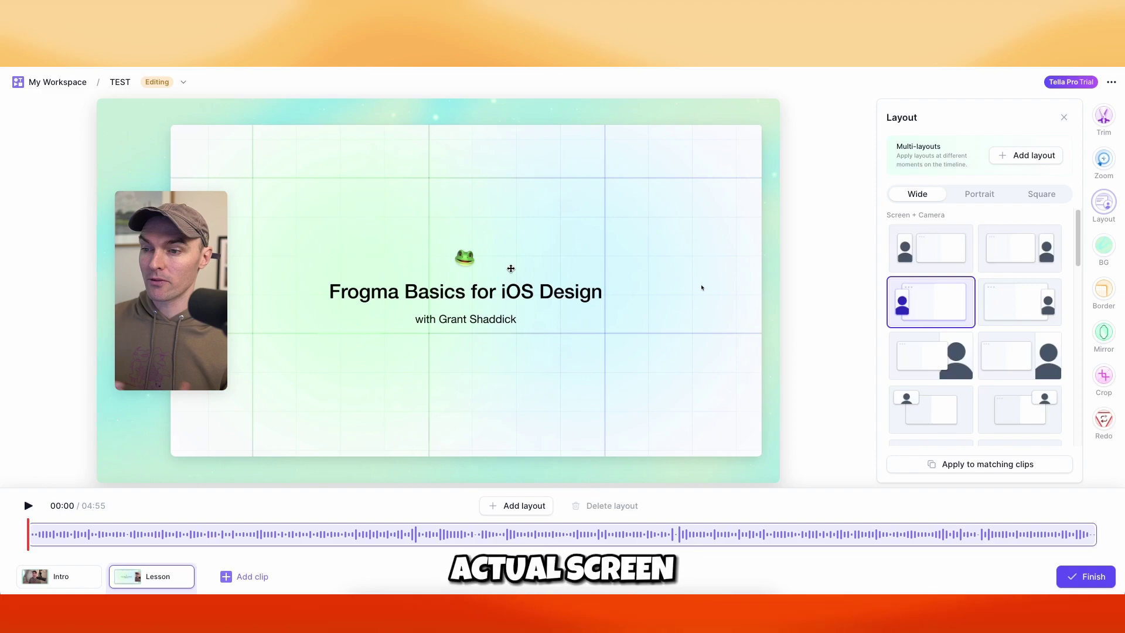
scroll(972, 322, "down", 3)
left_click(930, 287)
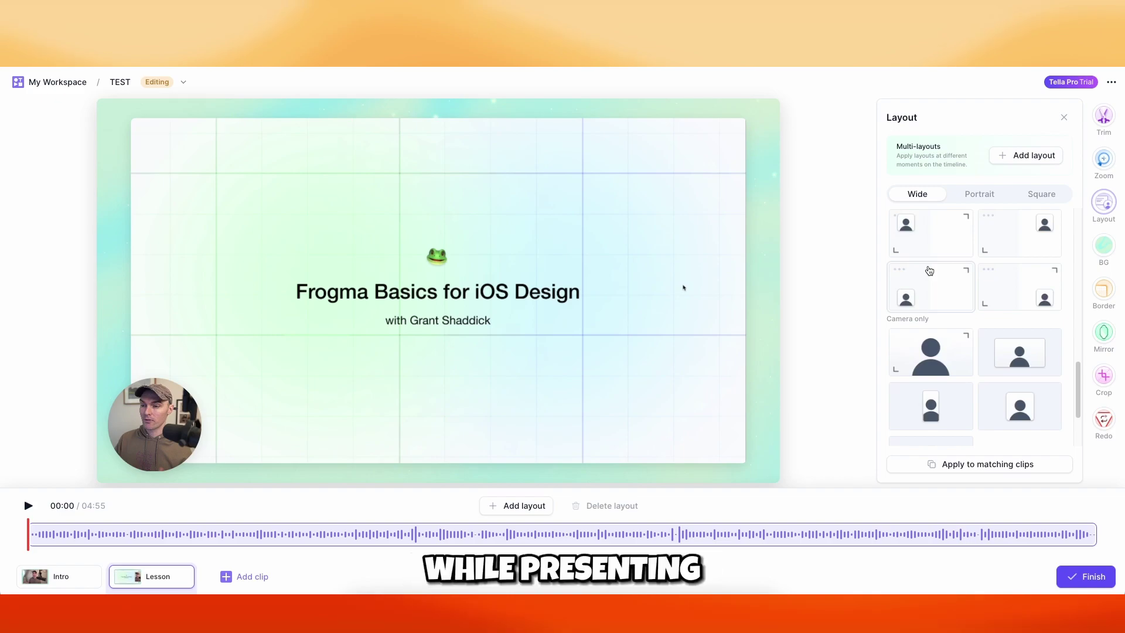
left_click(952, 341)
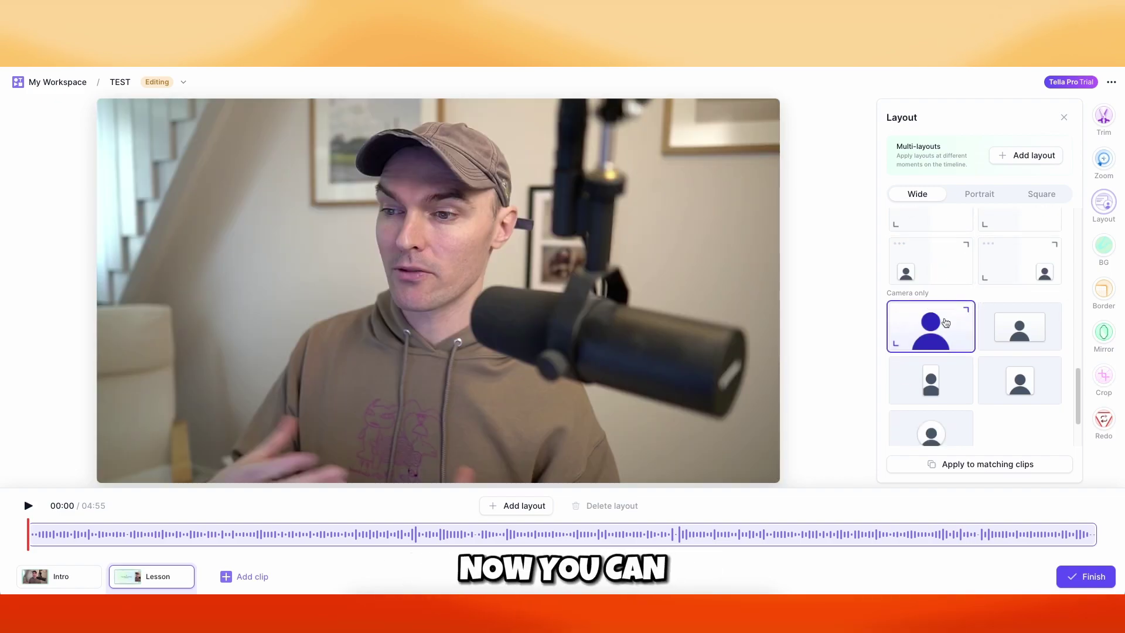
scroll(997, 317, "down", 1)
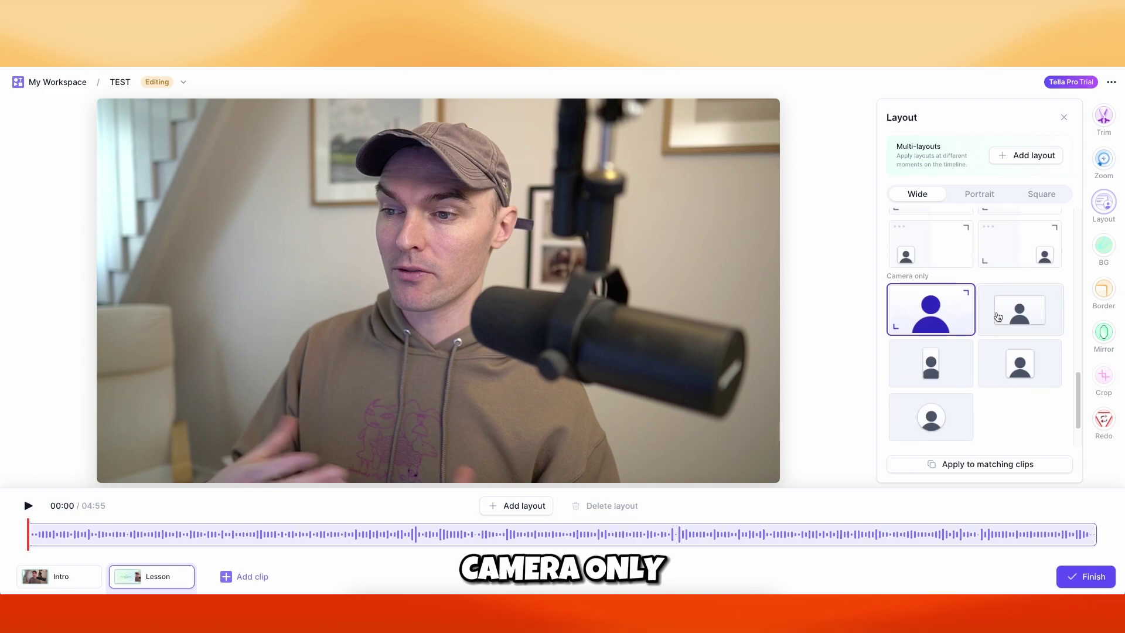
left_click(946, 413)
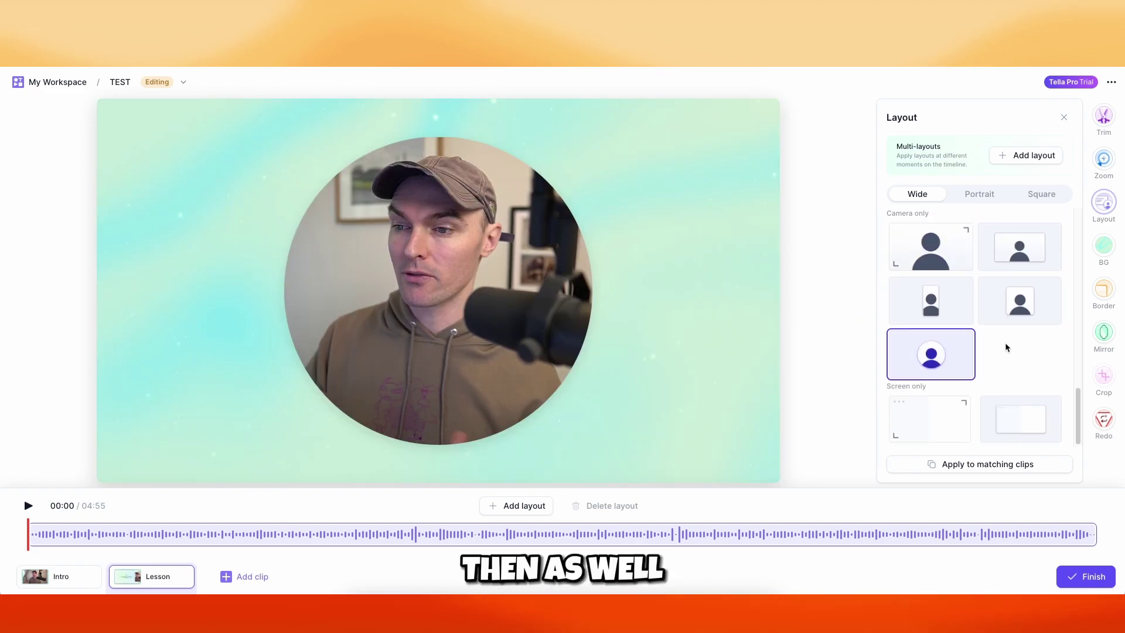
Step: Apply the portrait layout with the circular camera above the screen recording
left_click(995, 197)
scroll(973, 279, "down", 8)
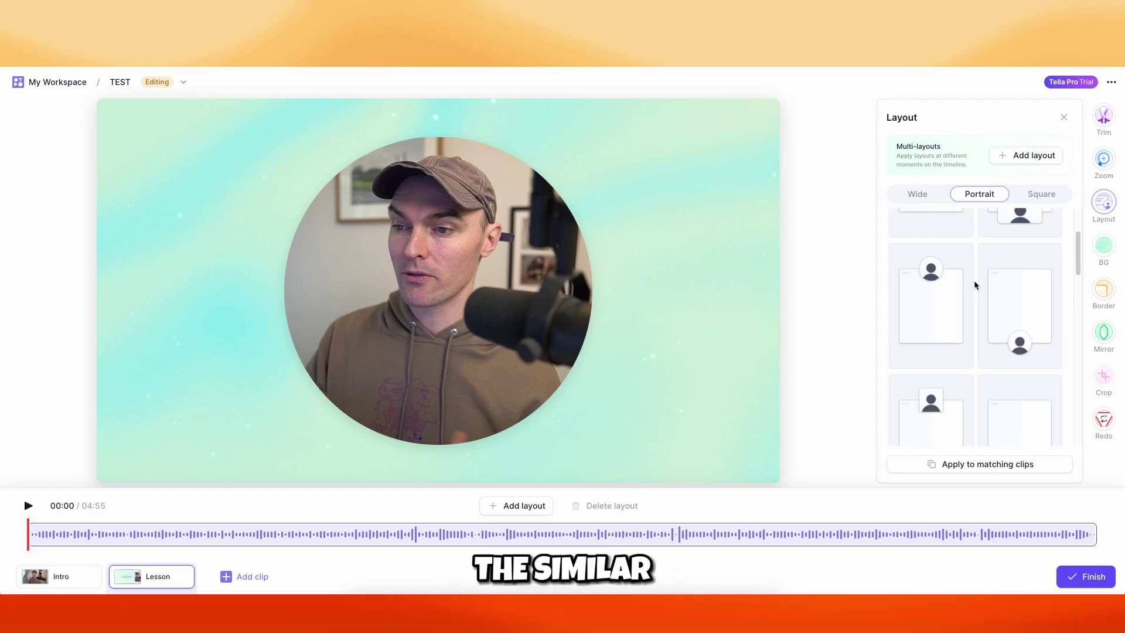
scroll(984, 313, "up", 5)
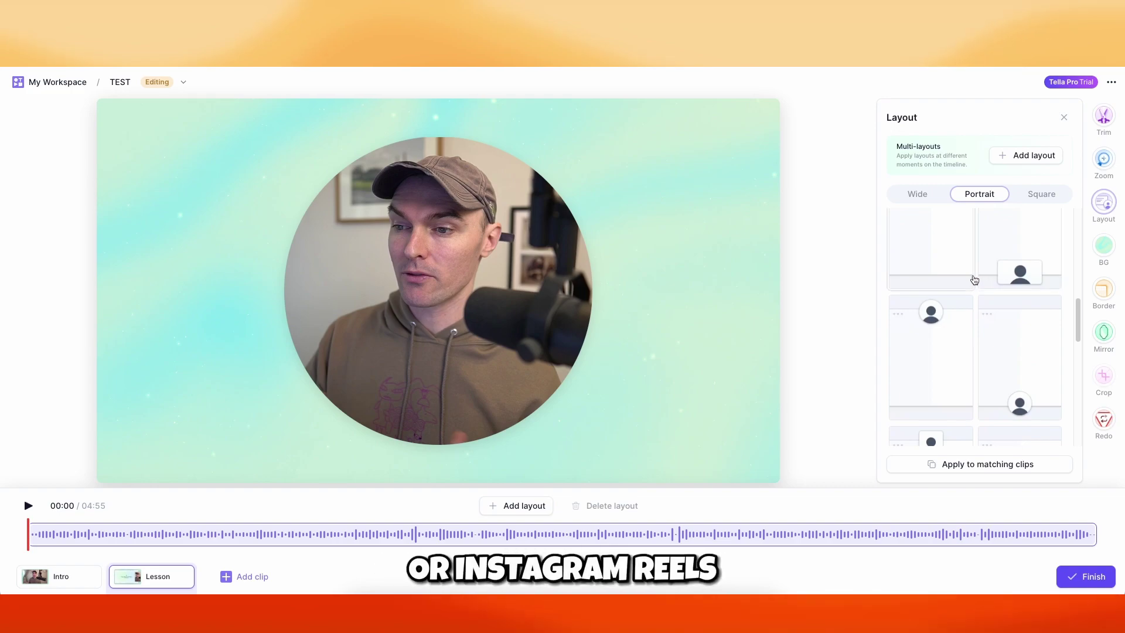
scroll(983, 287, "down", 1)
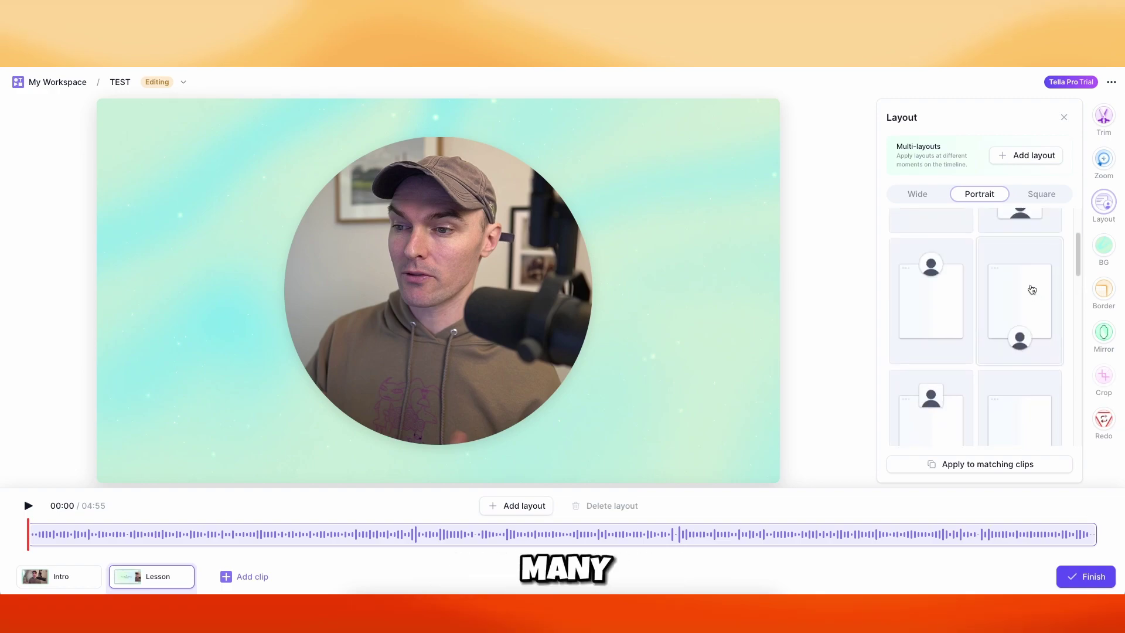
left_click(930, 296)
Step: Enlarge the round camera bubble and centre it horizontally above the screen recording
scroll(978, 328, "down", 5)
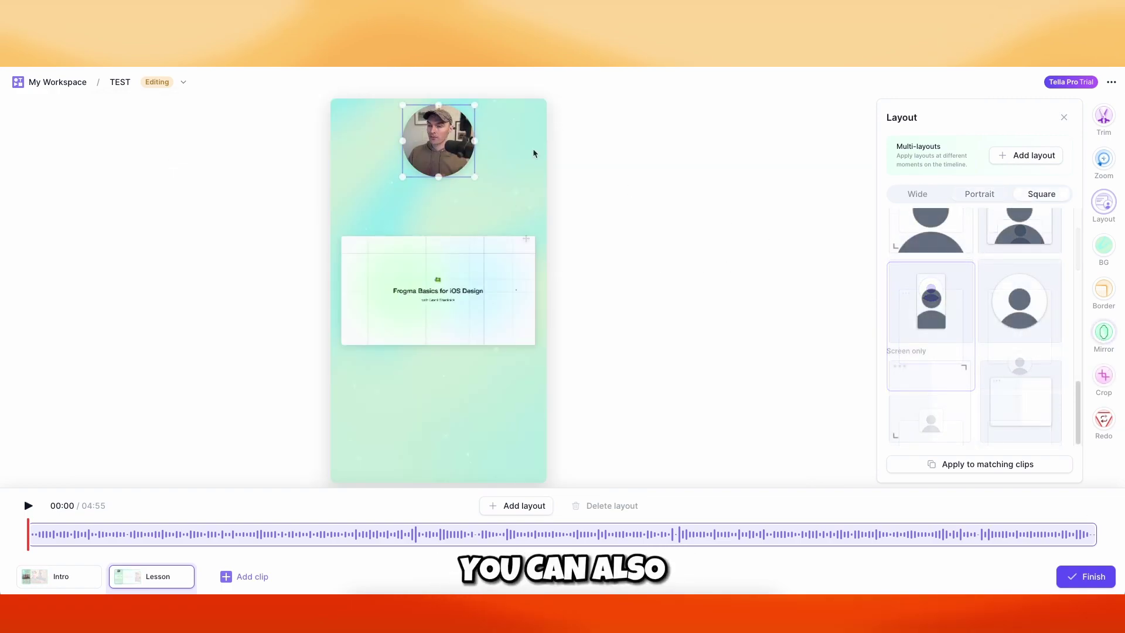
left_click_drag(479, 178, 576, 276)
left_click_drag(480, 223, 455, 244)
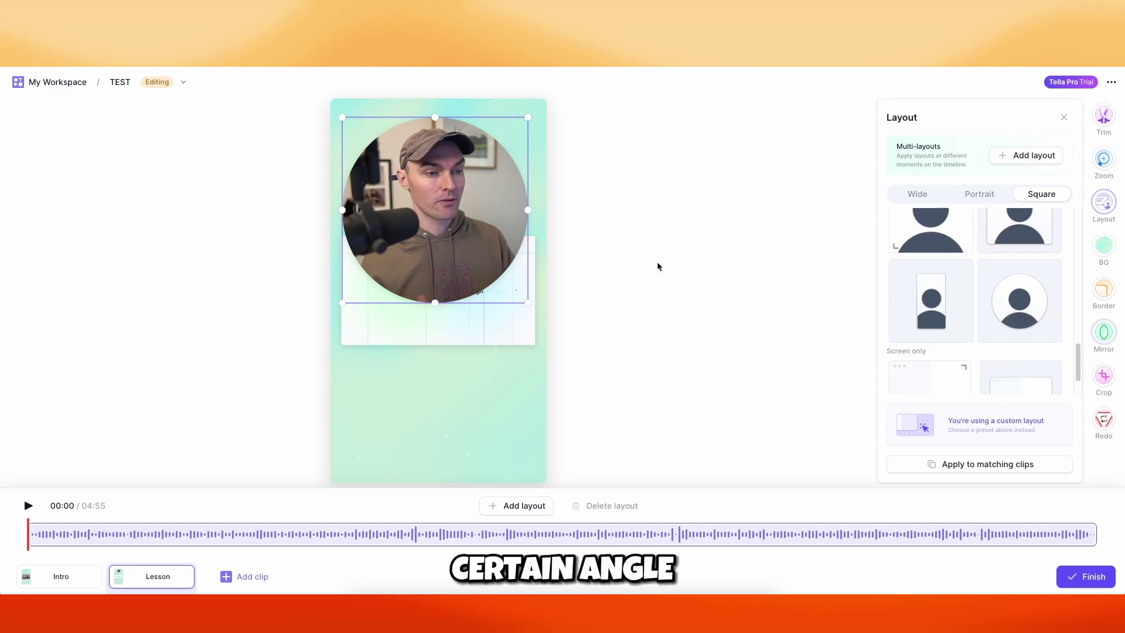
Step: Toggle Mirror on and back off, shrink and recentre the bubble, then finish editing
left_click(1103, 334)
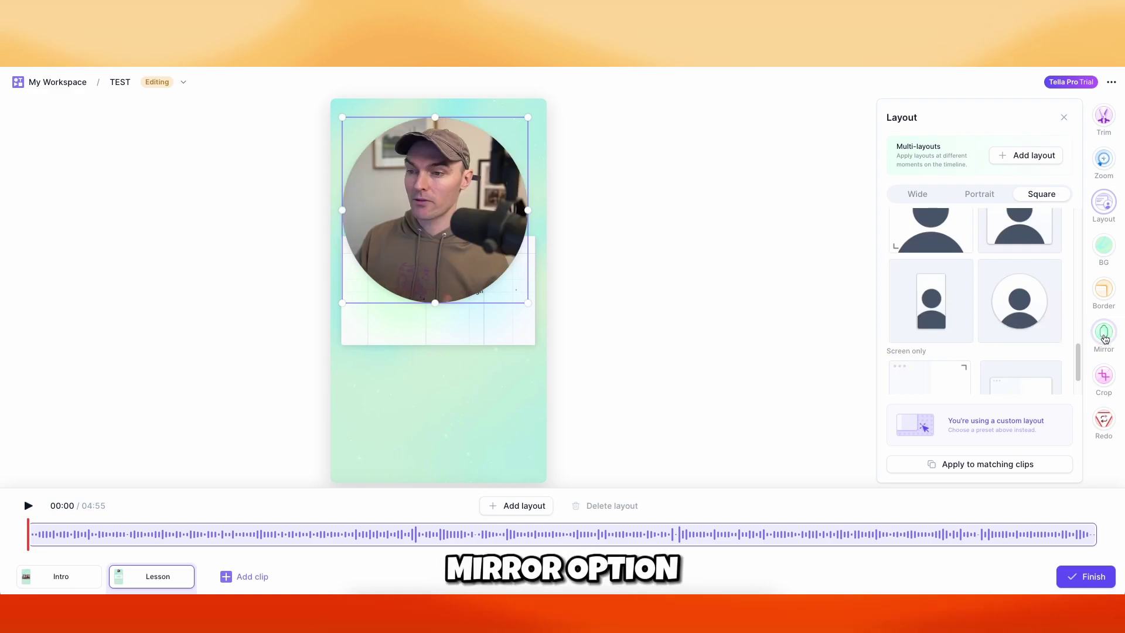
left_click(1099, 332)
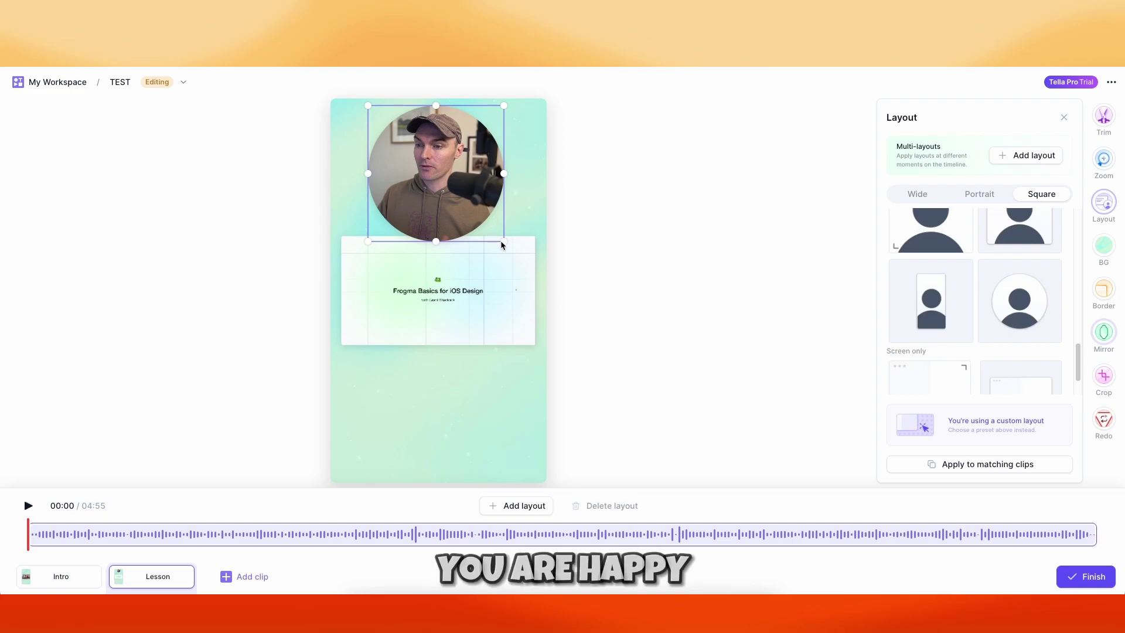
left_click_drag(502, 241, 486, 194)
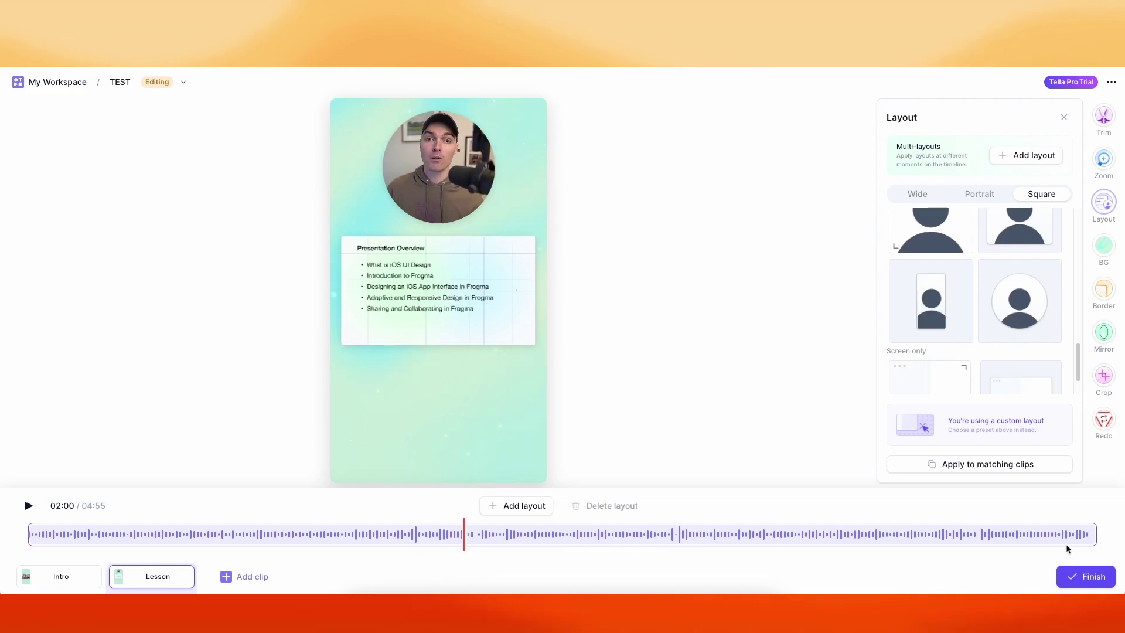
left_click(1087, 574)
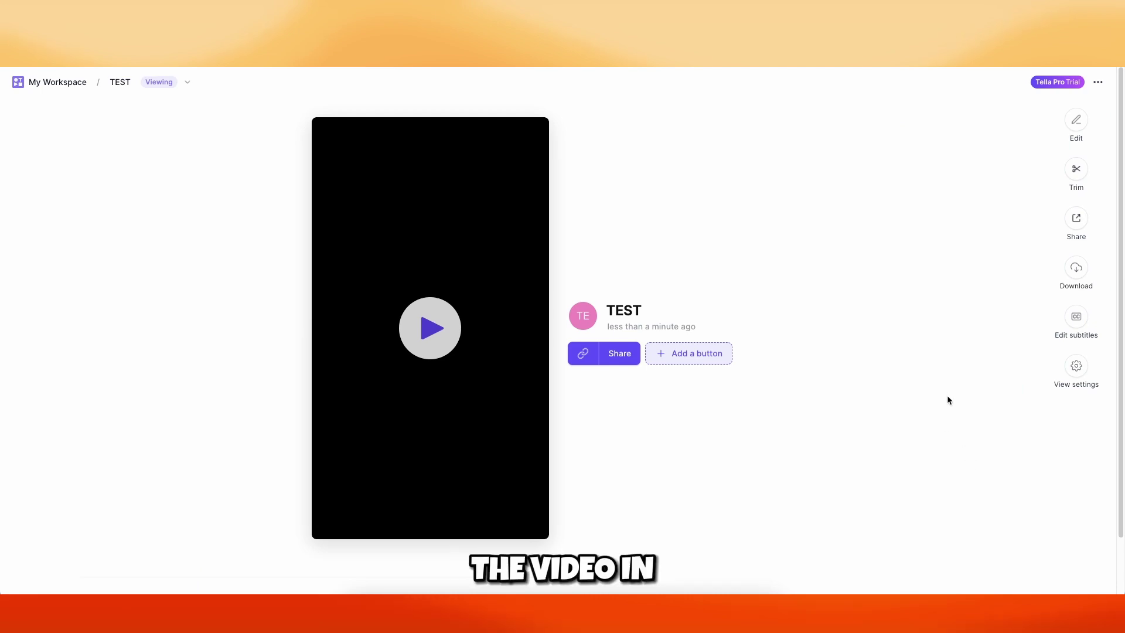
Step: Export the TEST video for download at 4K resolution, without burned-in subtitles
left_click(1075, 270)
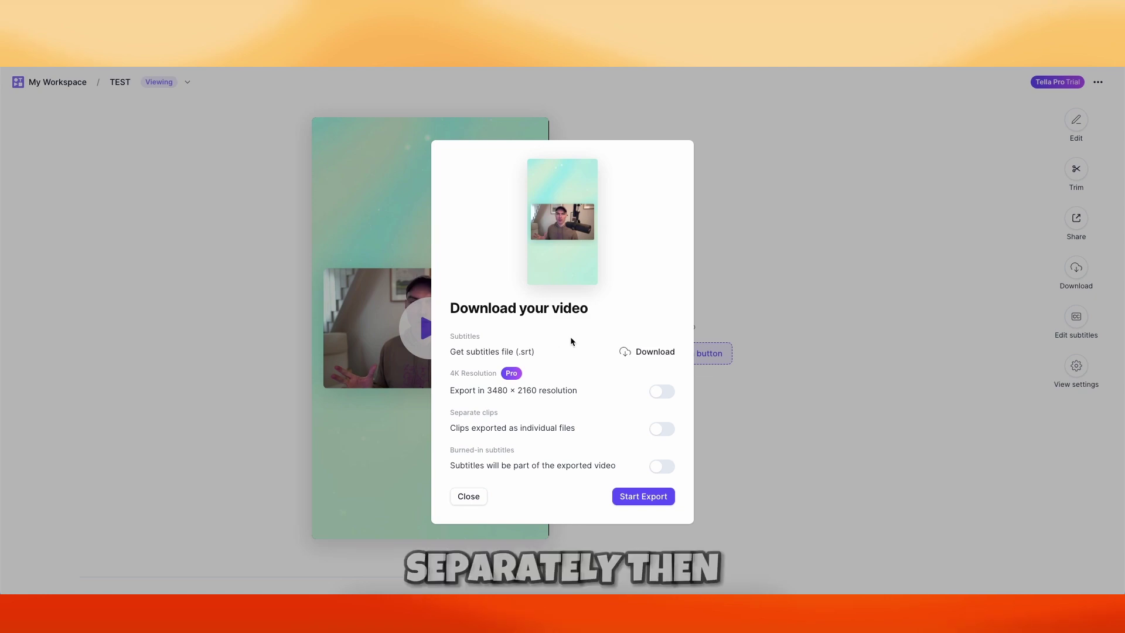
left_click_drag(451, 373, 498, 375)
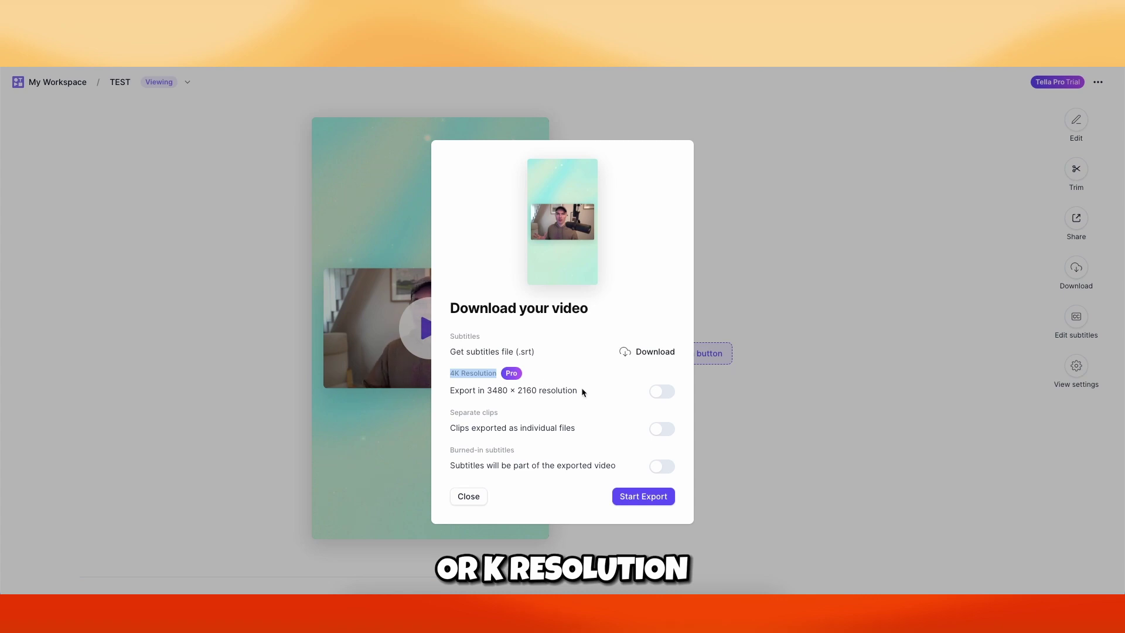
left_click(661, 392)
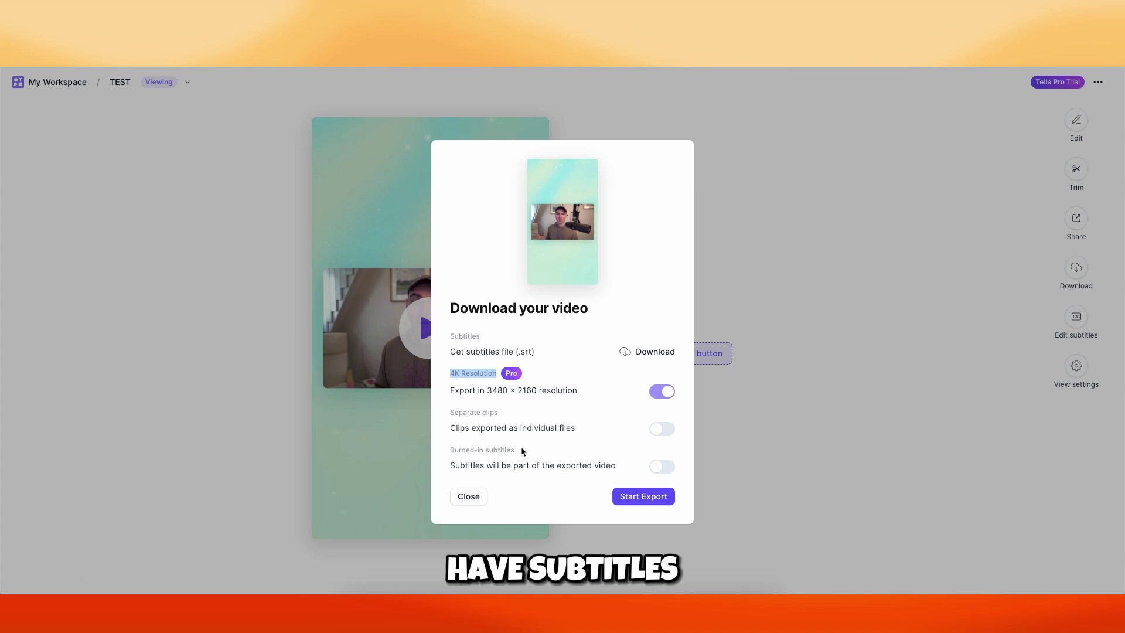
double_click(526, 351)
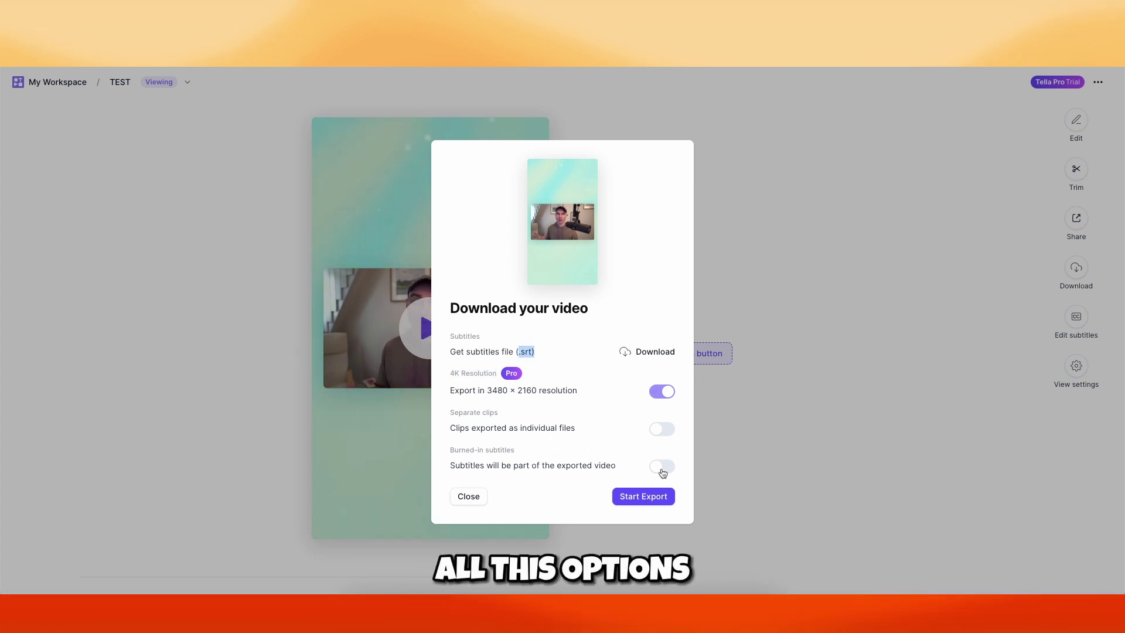
left_click(652, 501)
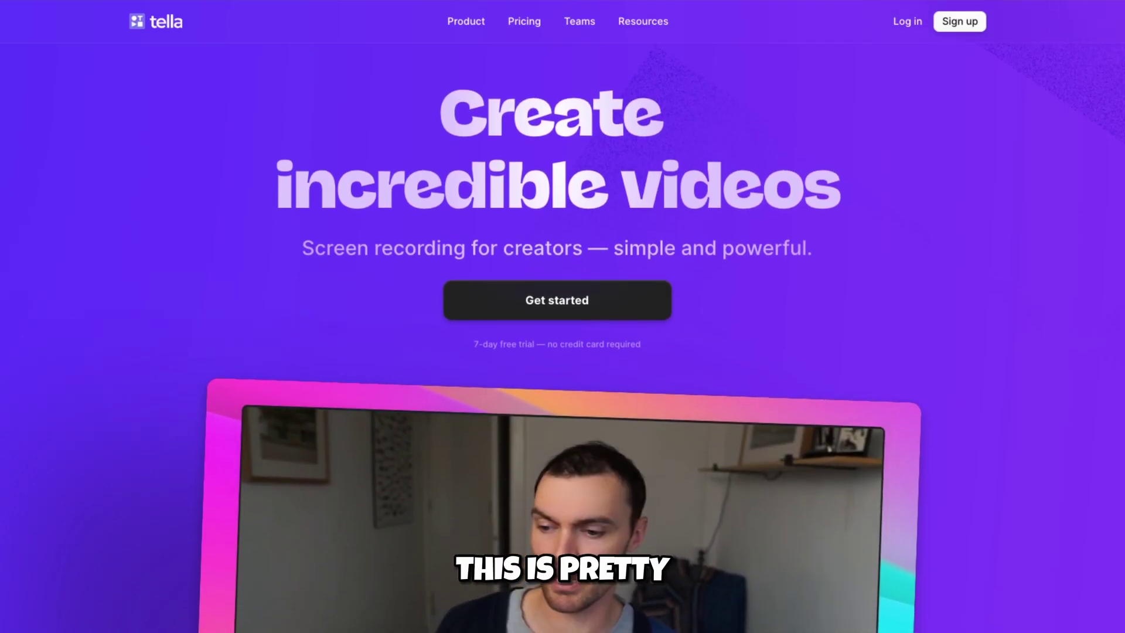
scroll(562, 352, "down", 2)
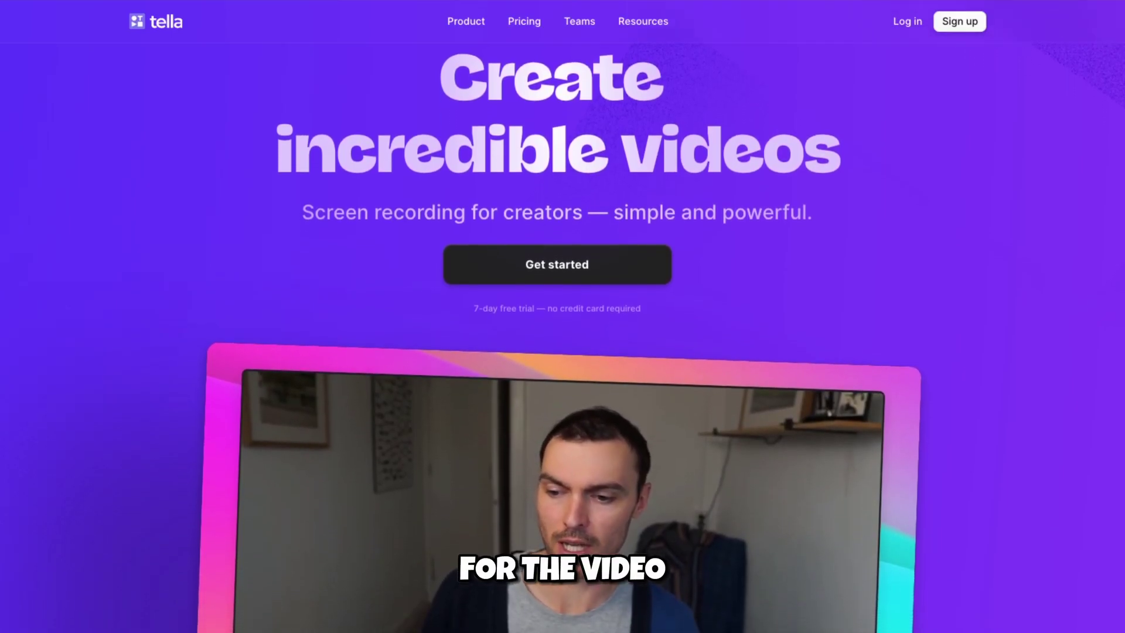
scroll(563, 351, "down", 2)
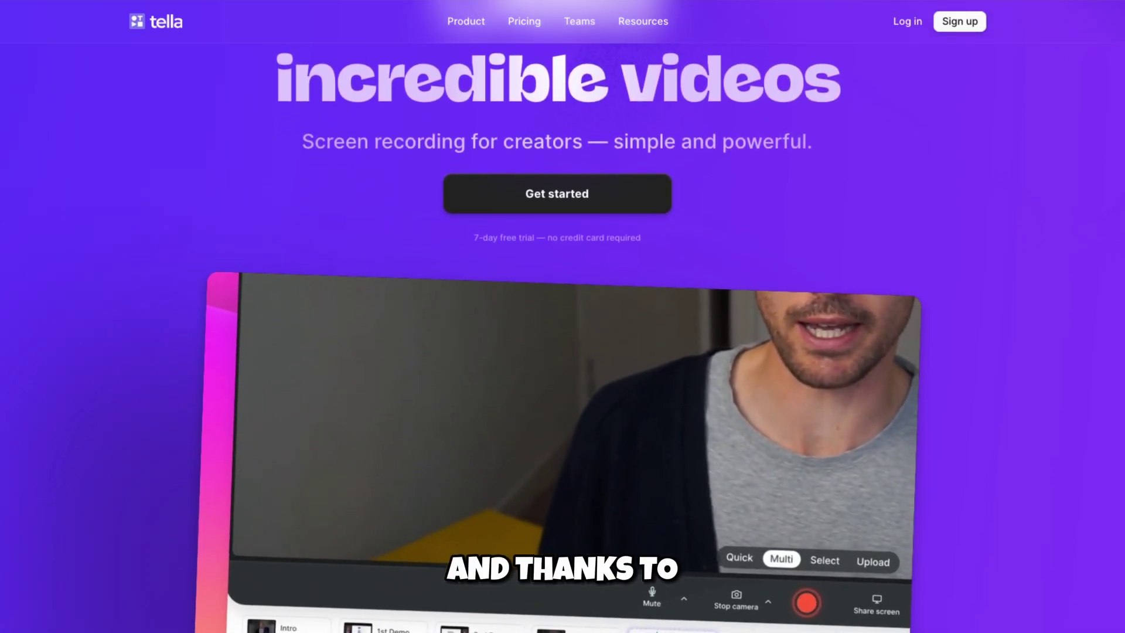
scroll(562, 352, "down", 2)
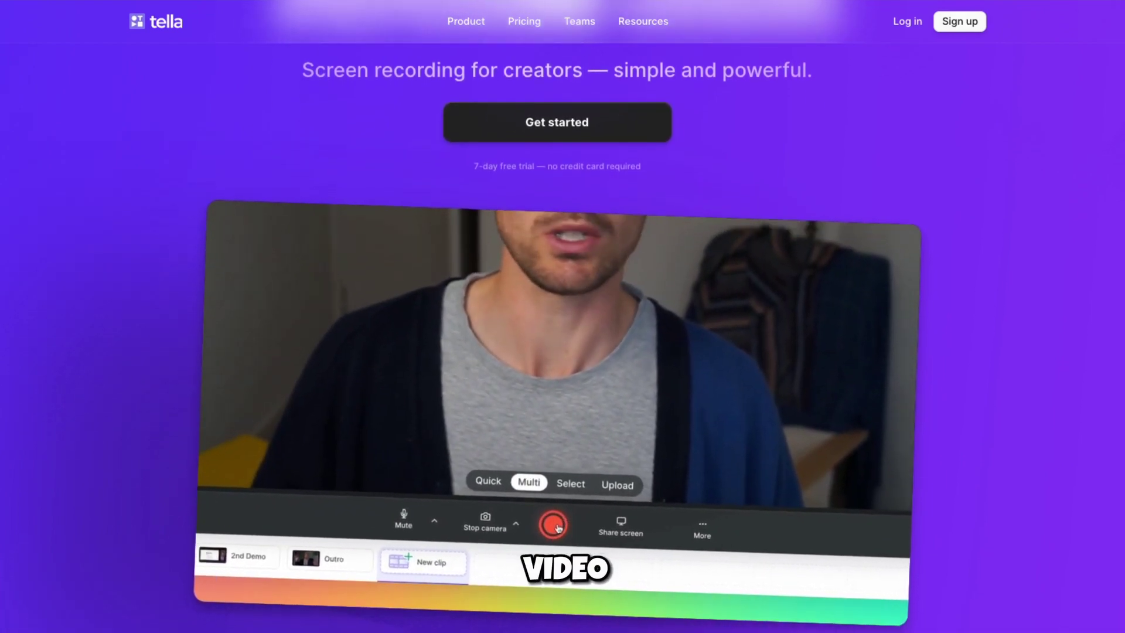
scroll(562, 351, "down", 2)
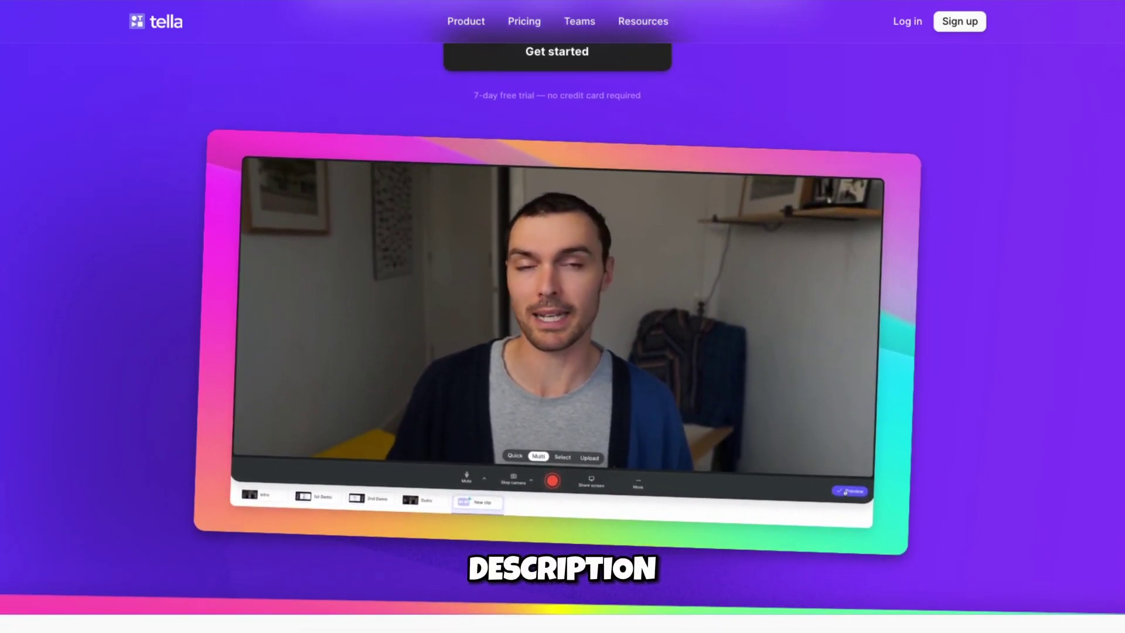
scroll(562, 351, "down", 2)
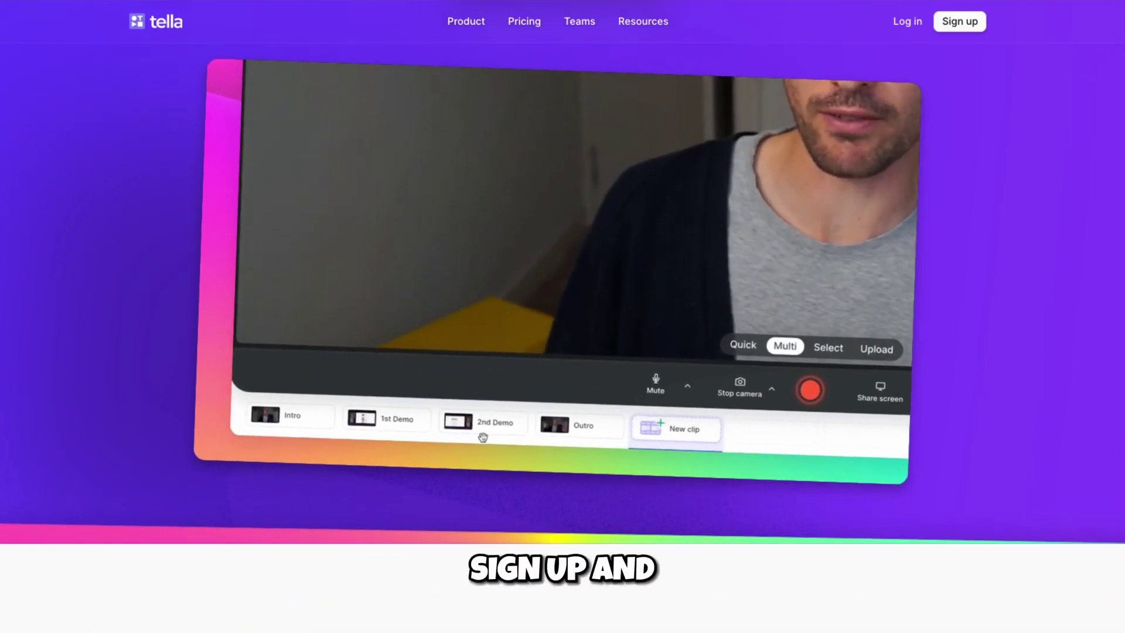
scroll(563, 351, "down", 2)
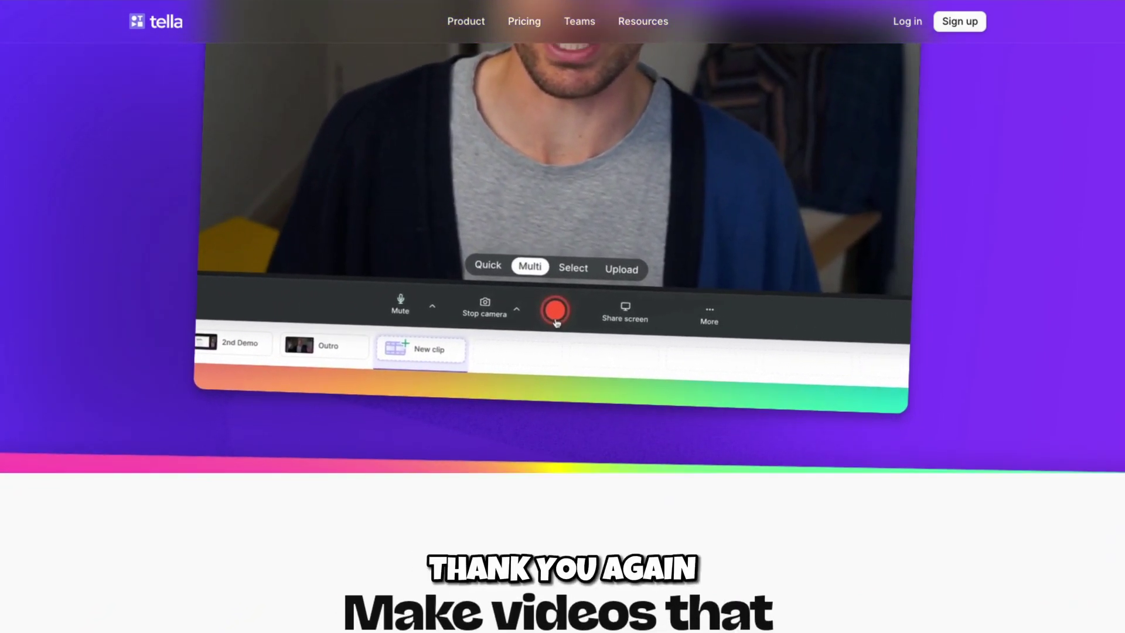
scroll(562, 352, "down", 2)
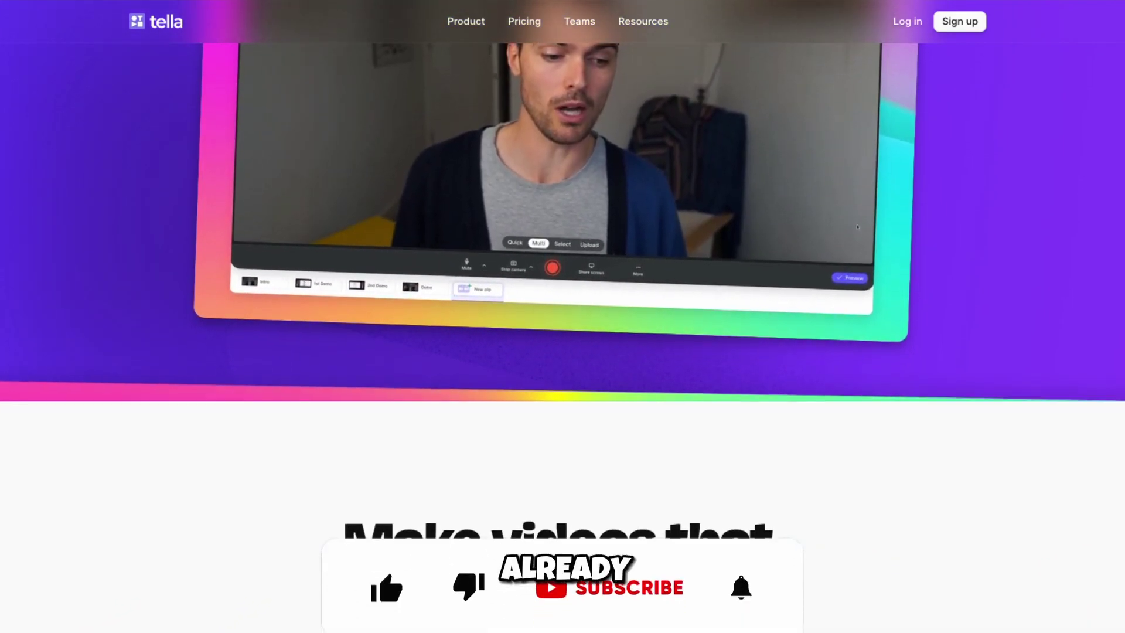
scroll(562, 352, "down", 2)
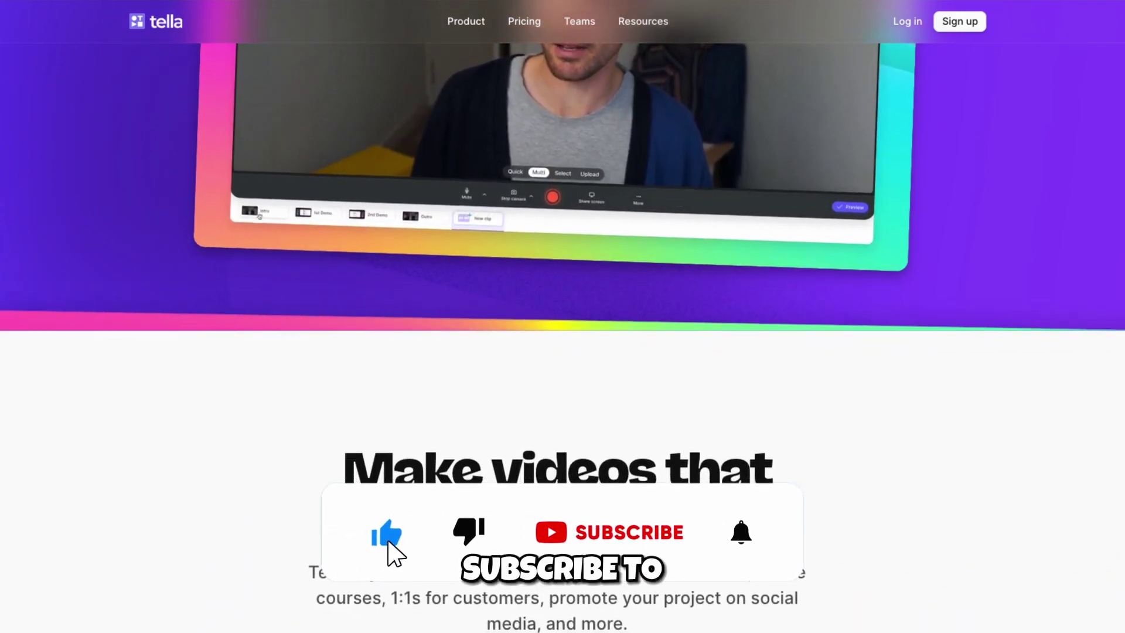
scroll(562, 351, "down", 2)
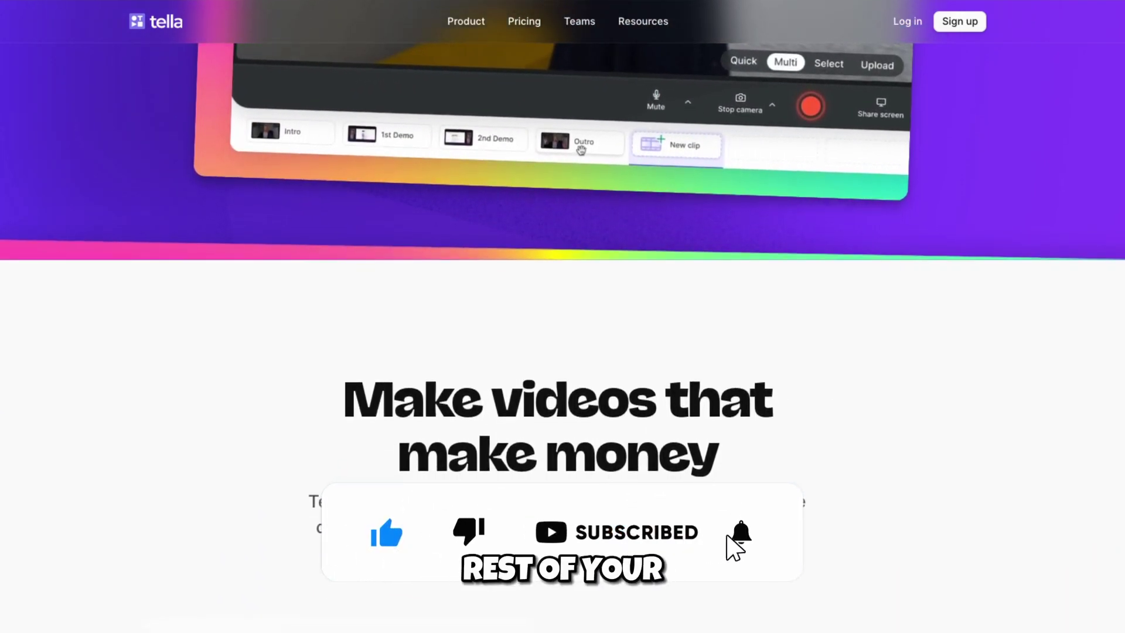
scroll(563, 351, "down", 2)
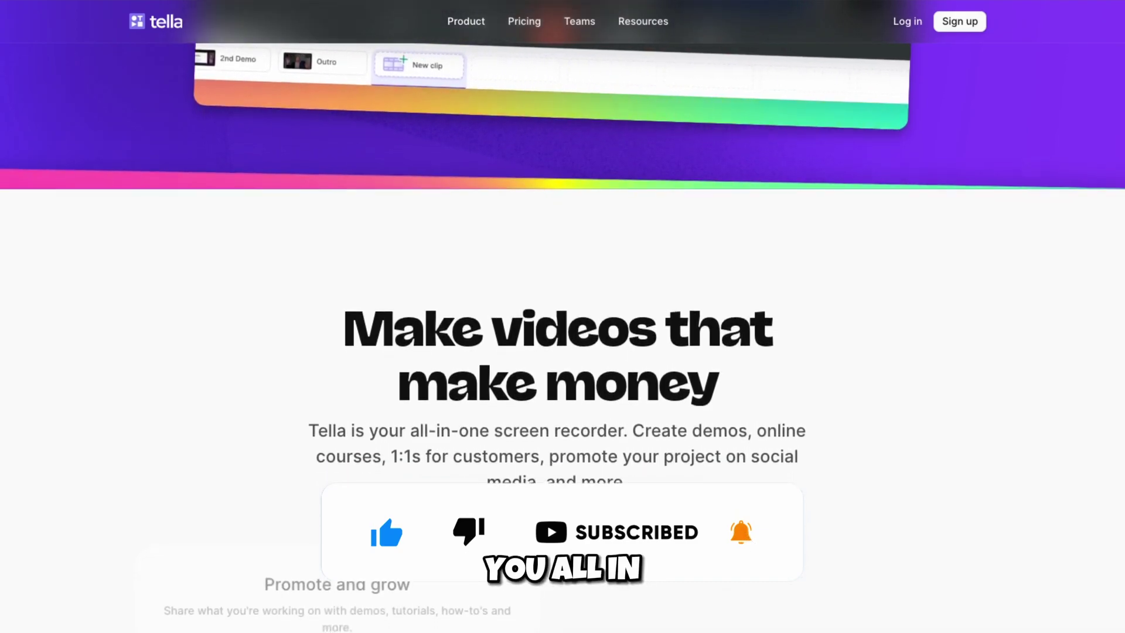